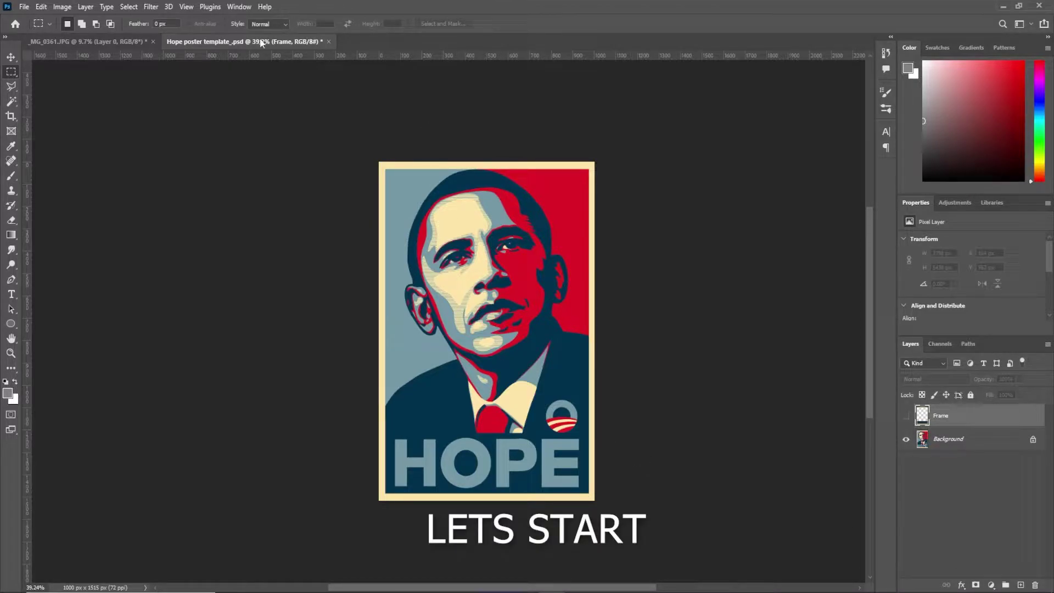
Mask the man out of his white backdrop and drop him into the HOPE poster
{"action": "left_click", "coordinate": [141, 42]}
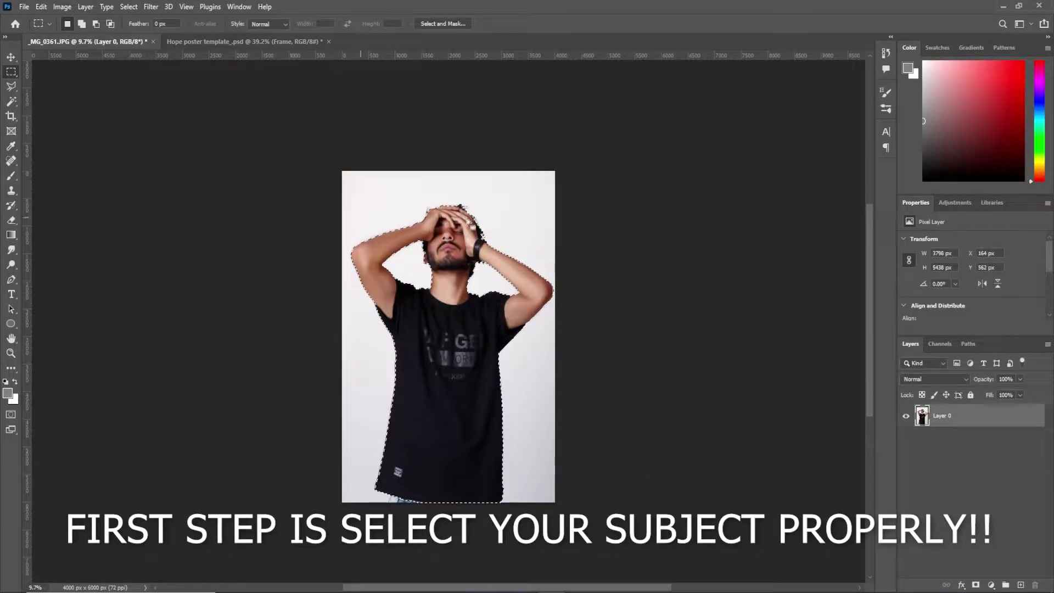
{"action": "left_click", "coordinate": [11, 57]}
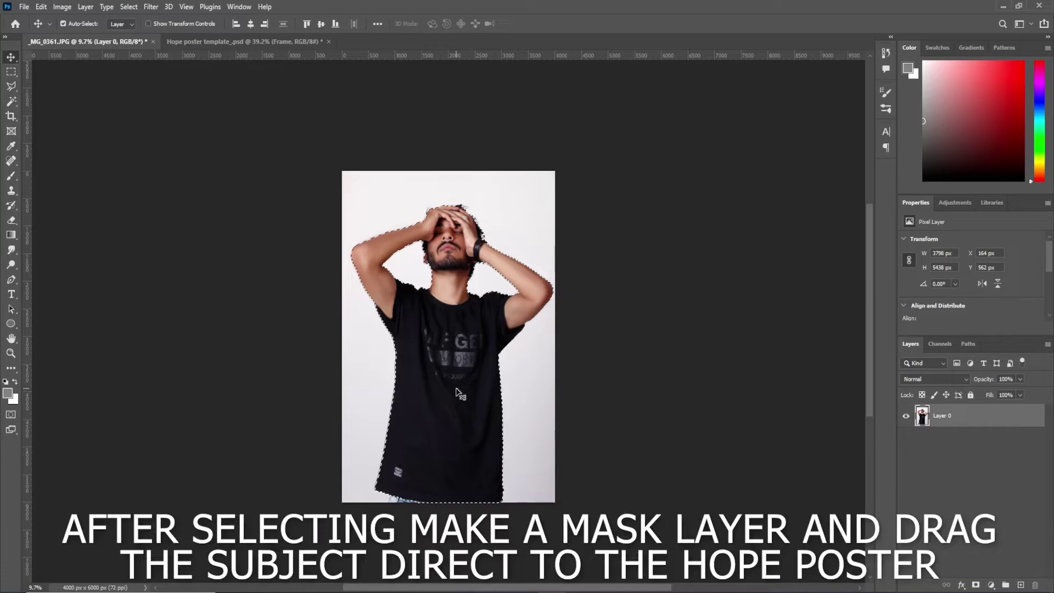
{"action": "left_click", "coordinate": [975, 584]}
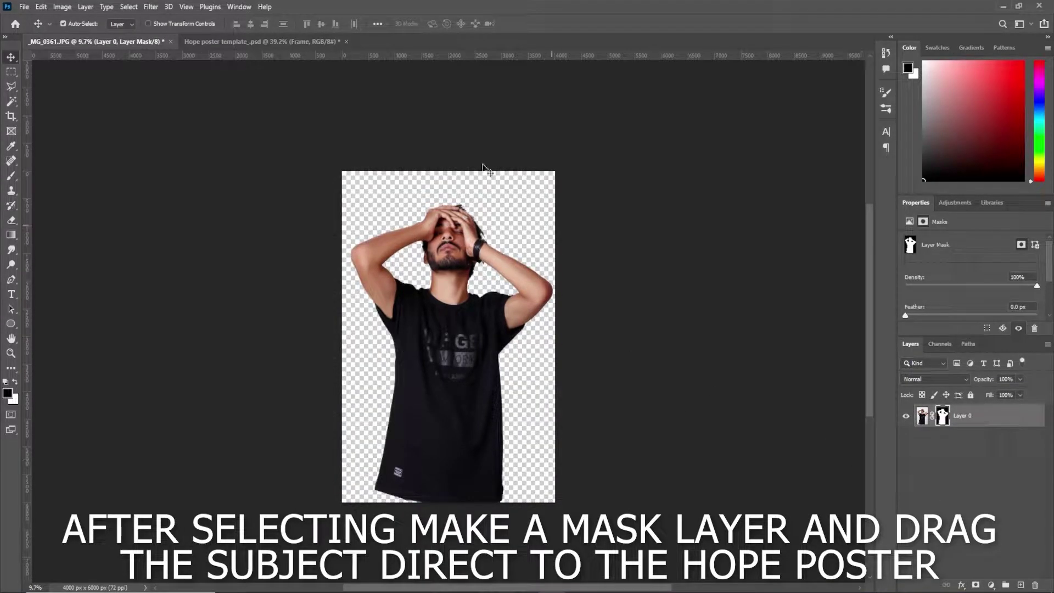
{"action": "mouse_move", "coordinate": [470, 384]}
{"action": "left_mouse_down"}
{"action": "mouse_move", "coordinate": [267, 40]}
{"action": "mouse_move", "coordinate": [406, 172]}
{"action": "left_mouse_up"}
{"action": "left_click_drag", "start_coordinate": [516, 311], "coordinate": [516, 312]}
Enlarge the man to fill the poster with his head near the top, and commit
{"action": "scroll", "coordinate": [515, 312], "scroll_direction": "down", "scroll_amount": 5}
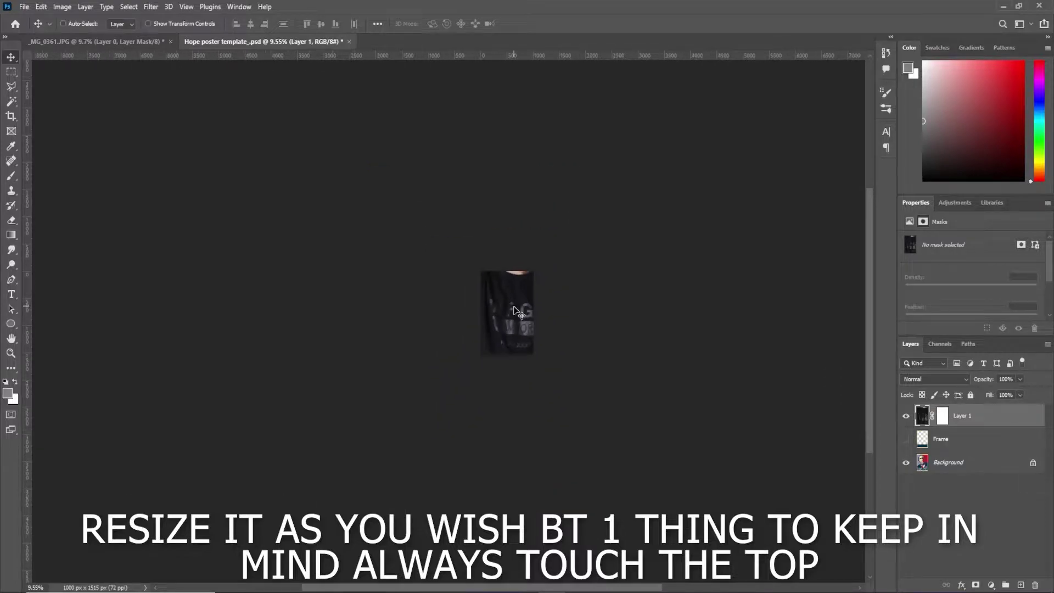
{"action": "key", "text": "ctrl+t"}
{"action": "mouse_move", "coordinate": [618, 306]}
{"action": "left_mouse_down"}
{"action": "mouse_move", "coordinate": [467, 310]}
{"action": "mouse_move", "coordinate": [440, 323]}
{"action": "left_mouse_up"}
{"action": "scroll", "coordinate": [440, 323], "scroll_direction": "up", "scroll_amount": 3}
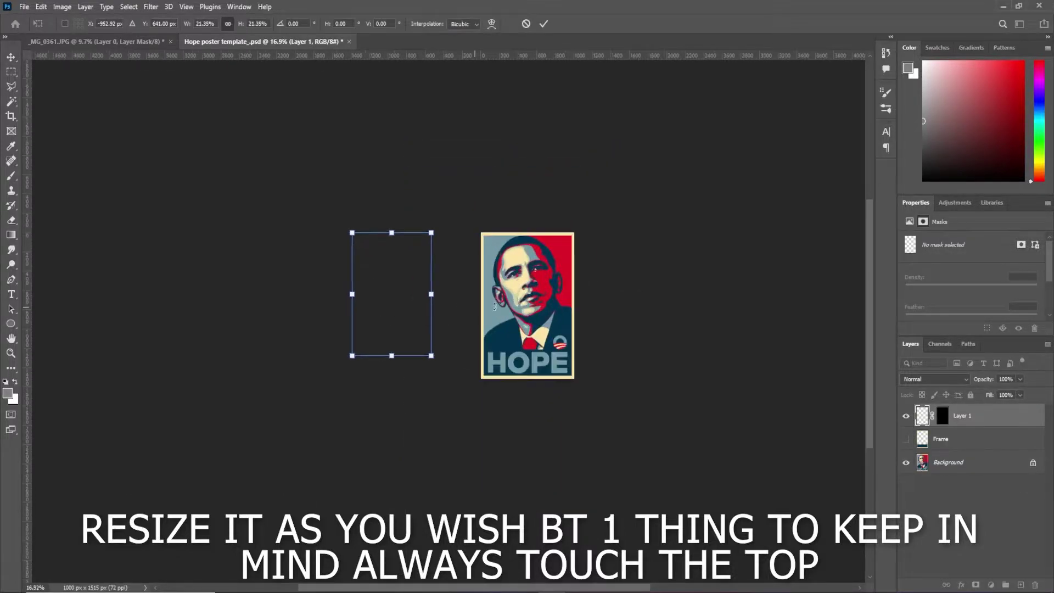
{"action": "mouse_move", "coordinate": [385, 291]}
{"action": "left_mouse_down"}
{"action": "mouse_move", "coordinate": [526, 296]}
{"action": "mouse_move", "coordinate": [536, 284]}
{"action": "left_mouse_up"}
{"action": "scroll", "coordinate": [527, 296], "scroll_direction": "up", "scroll_amount": 3}
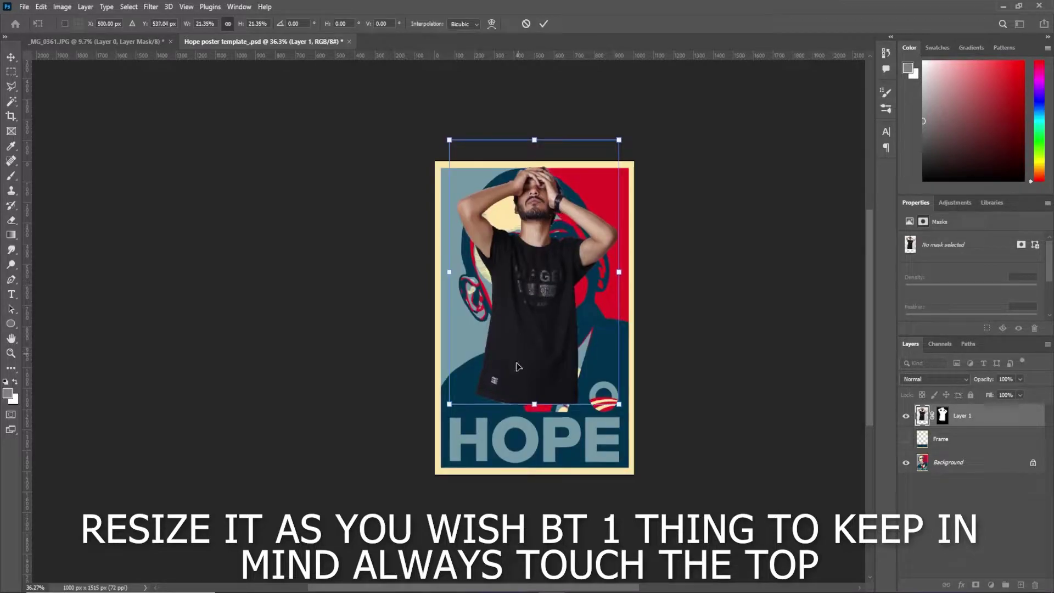
{"action": "left_click_drag", "start_coordinate": [539, 405], "coordinate": [549, 501]}
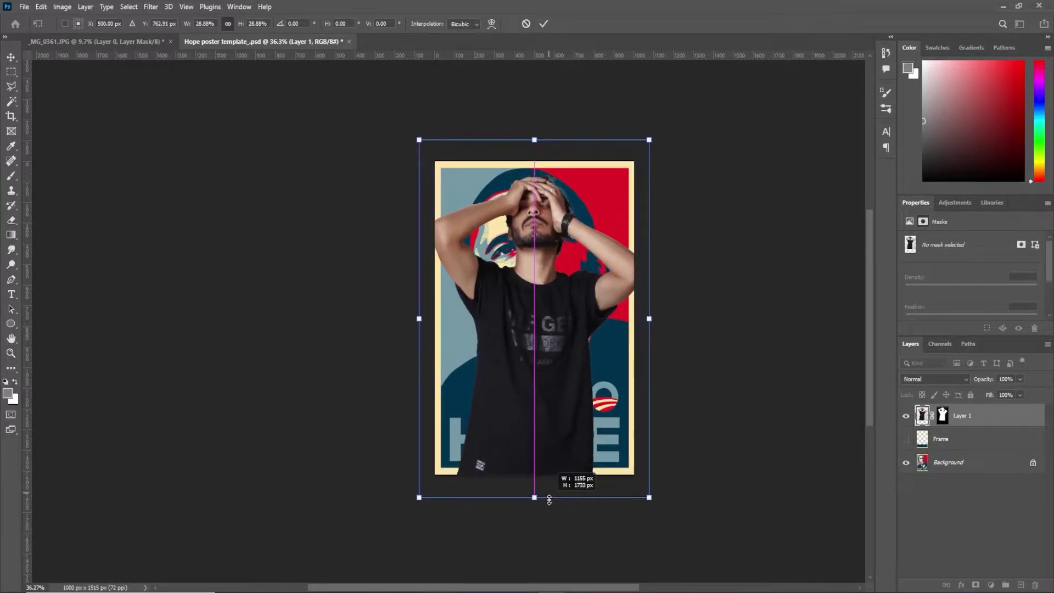
{"action": "key", "text": "shift+Up"}
{"action": "key", "text": "shift+Up"}
{"action": "key", "text": "shift+Up"}
{"action": "key", "text": "shift+Up"}
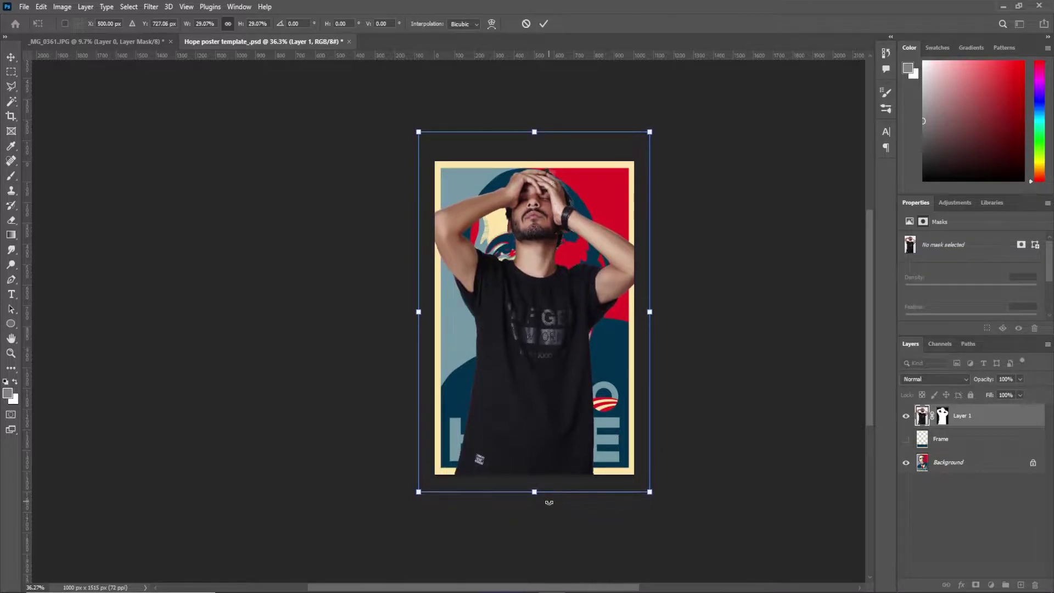
{"action": "key", "text": "shift+Up"}
{"action": "left_click_drag", "start_coordinate": [531, 490], "coordinate": [530, 505]}
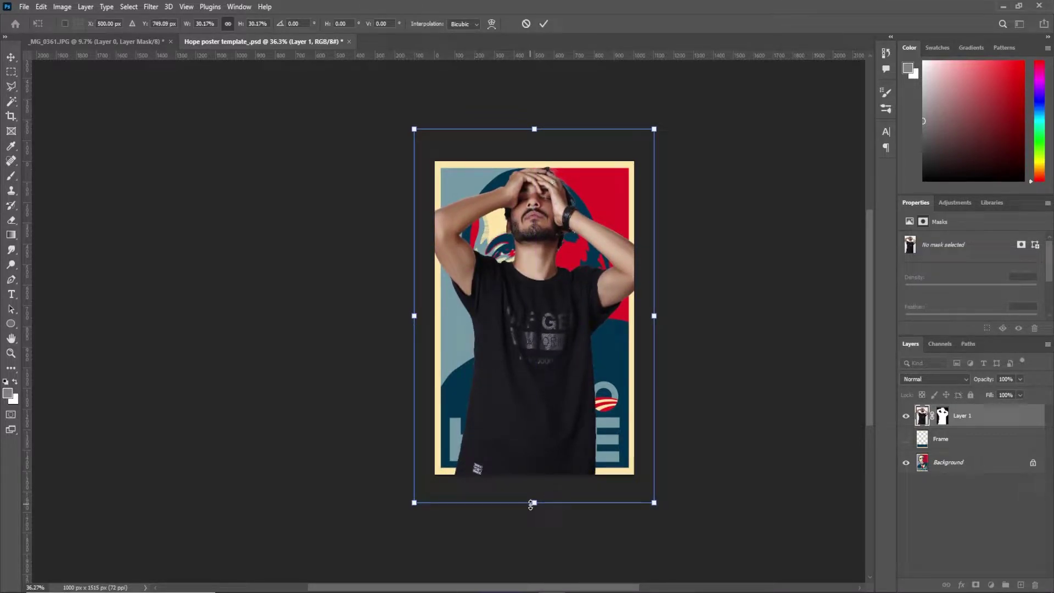
{"action": "key", "text": "Up"}
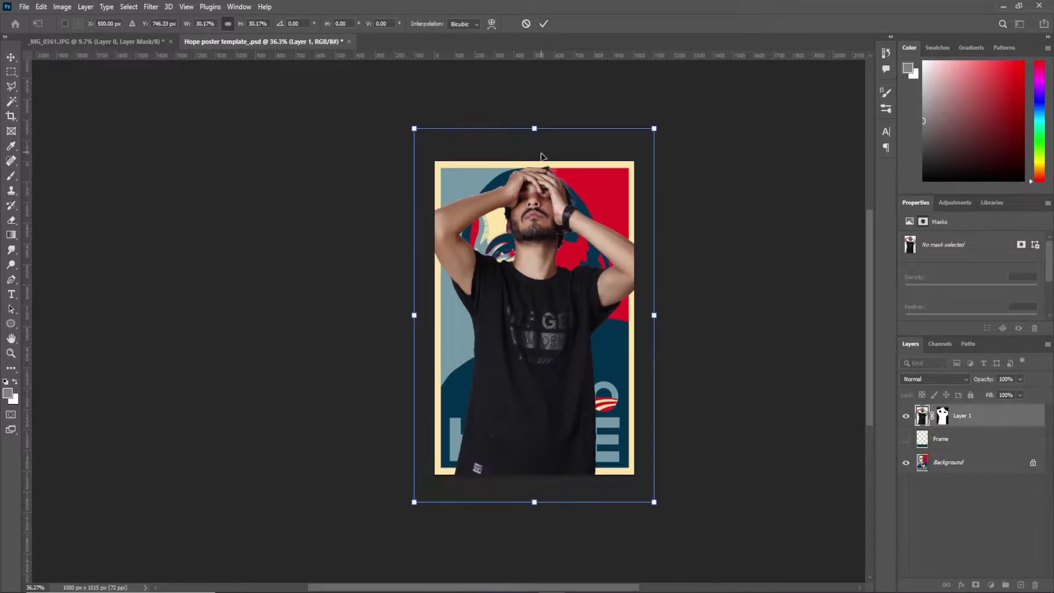
{"action": "left_click", "coordinate": [544, 25]}
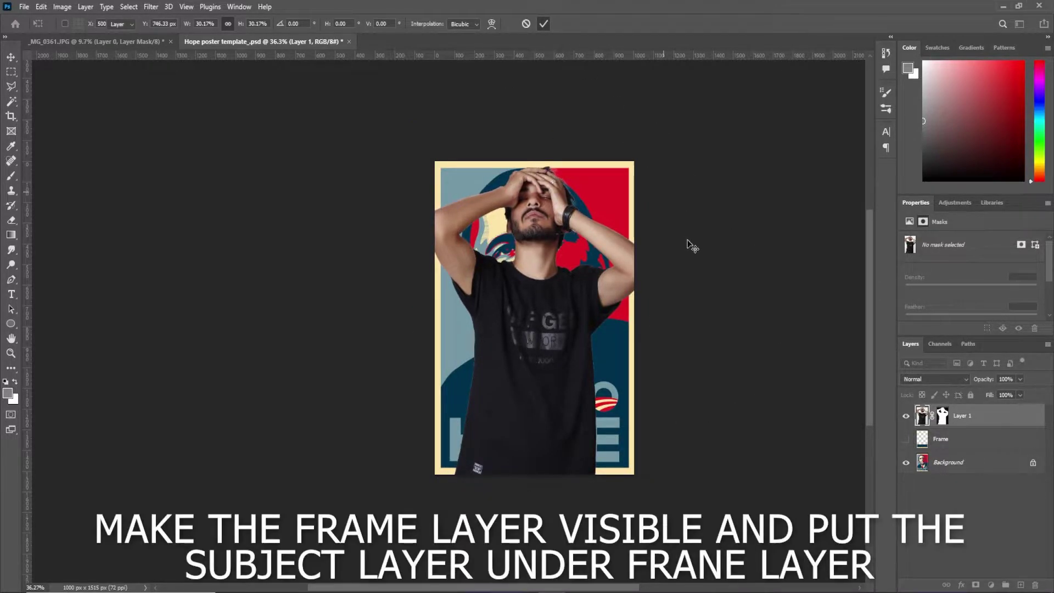
Show the Frame layer, place the man's layer beneath it, and hide the original background
{"action": "left_click", "coordinate": [906, 440]}
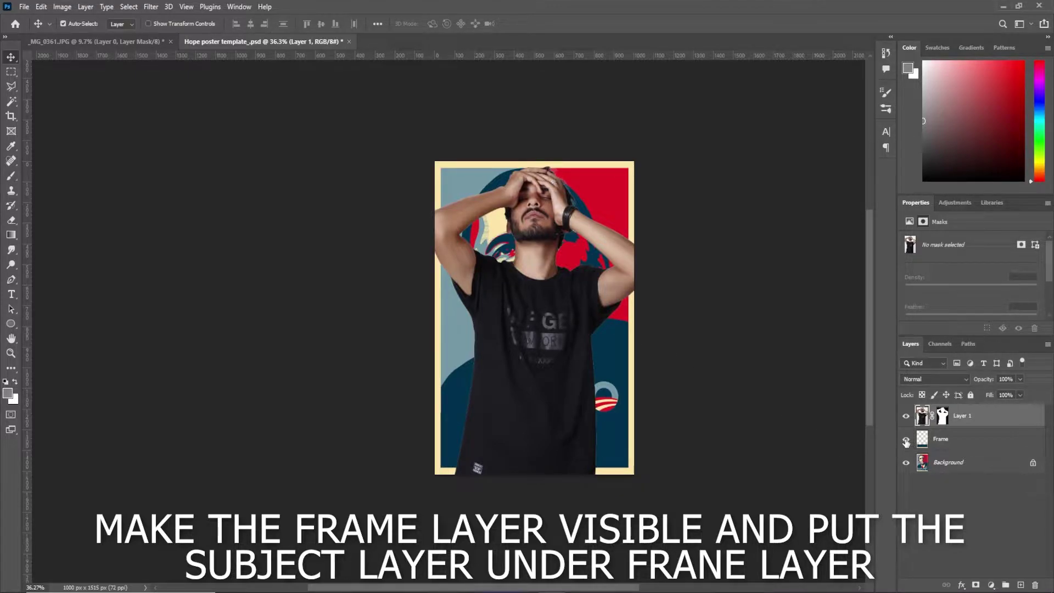
{"action": "mouse_move", "coordinate": [963, 420]}
{"action": "left_mouse_down"}
{"action": "mouse_move", "coordinate": [957, 407]}
{"action": "mouse_move", "coordinate": [940, 435]}
{"action": "left_mouse_up"}
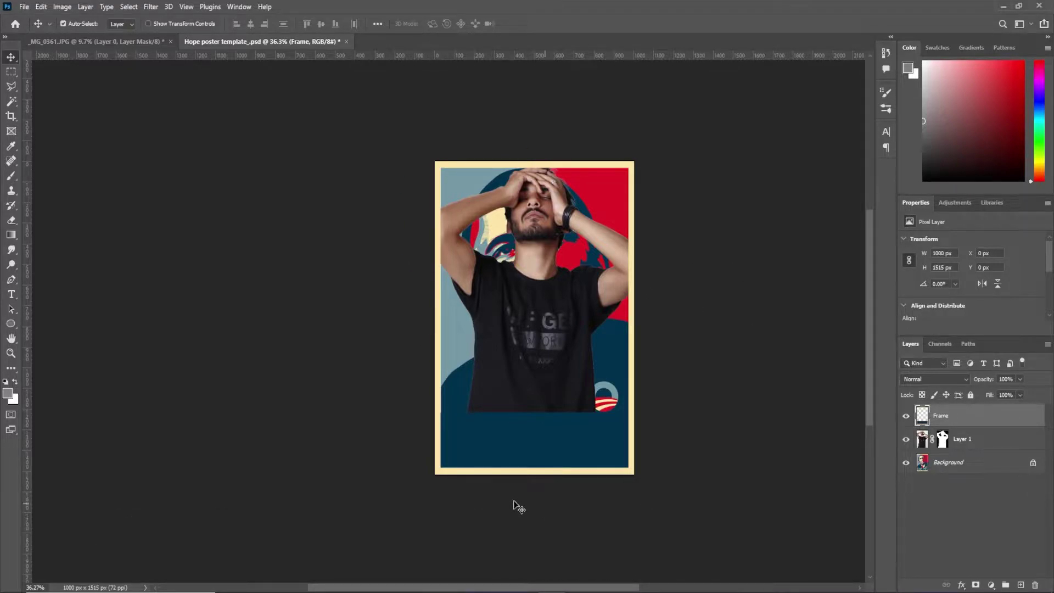
{"action": "left_click", "coordinate": [906, 462]}
Add an empty layer above Background, a vertical centre guide, and a 500 × 1243 px left-half selection
{"action": "left_click", "coordinate": [776, 200]}
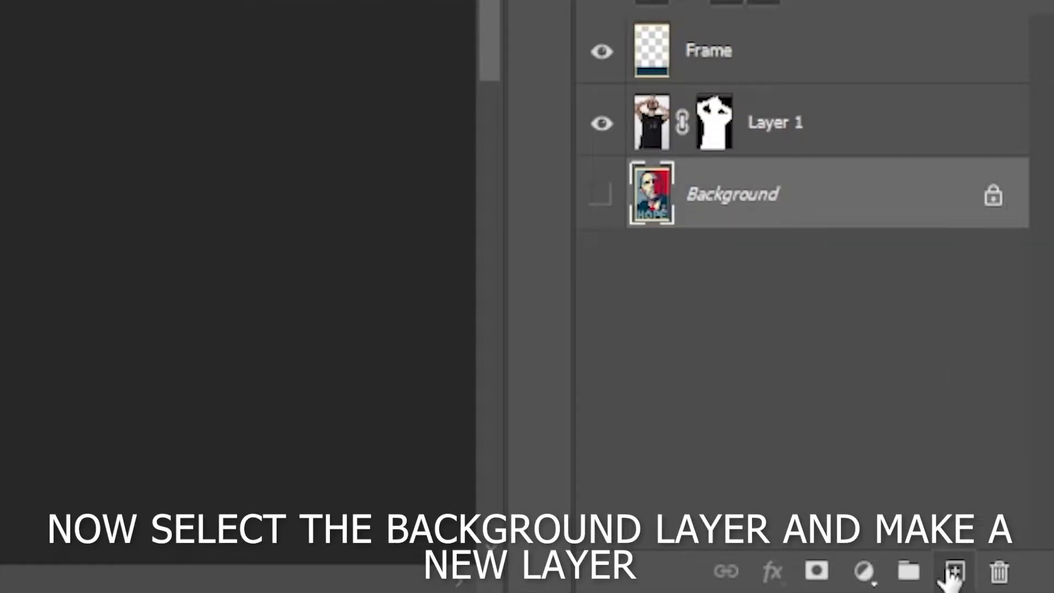
{"action": "left_click", "coordinate": [953, 572]}
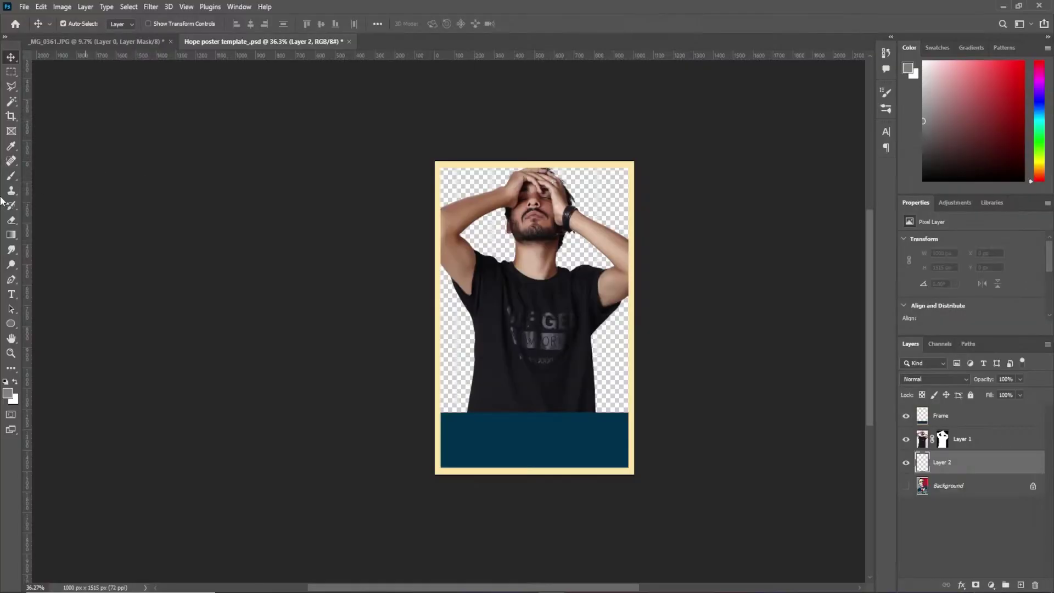
{"action": "left_click_drag", "start_coordinate": [24, 215], "coordinate": [539, 262]}
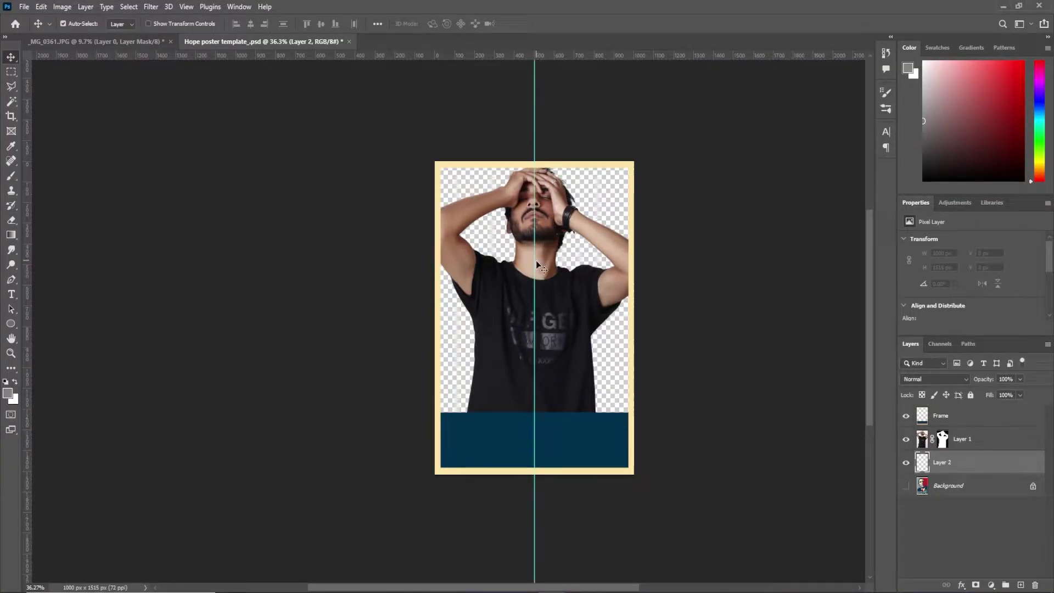
{"action": "left_click", "coordinate": [11, 71]}
{"action": "mouse_move", "coordinate": [435, 162]}
{"action": "left_mouse_down"}
{"action": "mouse_move", "coordinate": [547, 408]}
{"action": "mouse_move", "coordinate": [536, 418]}
{"action": "left_mouse_up"}
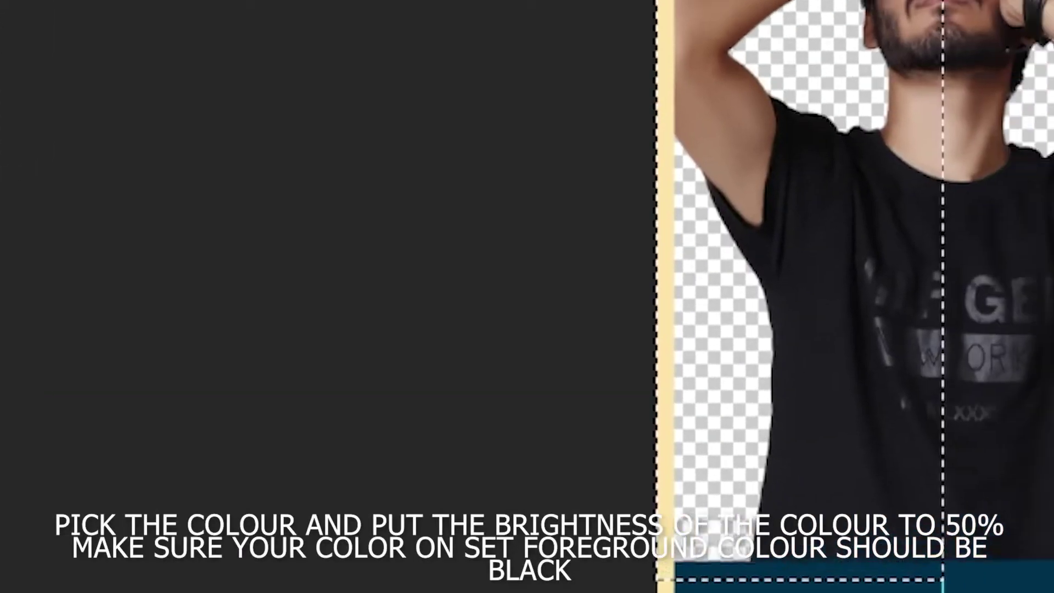
Fill the left-half selection with 50% brightness grey
{"action": "left_click", "coordinate": [8, 392]}
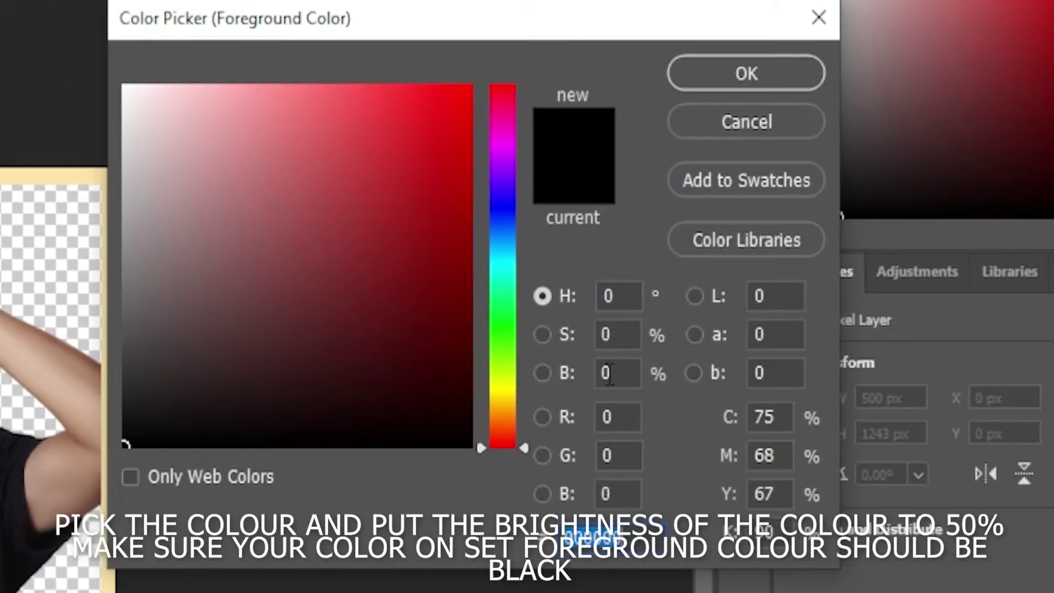
{"action": "left_click", "coordinate": [599, 373]}
{"action": "type", "text": "5"}
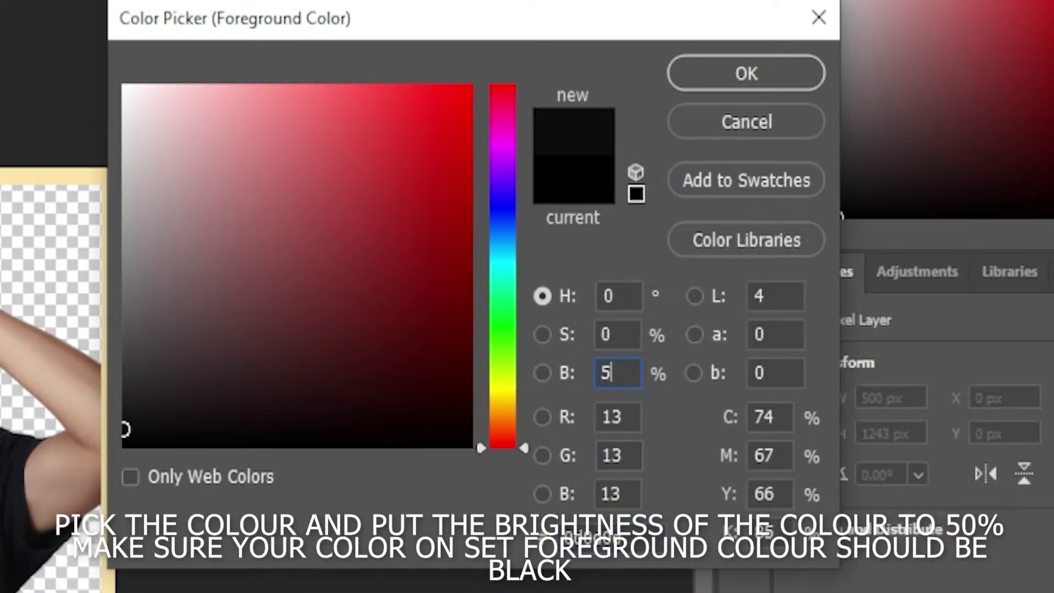
{"action": "type", "text": "0"}
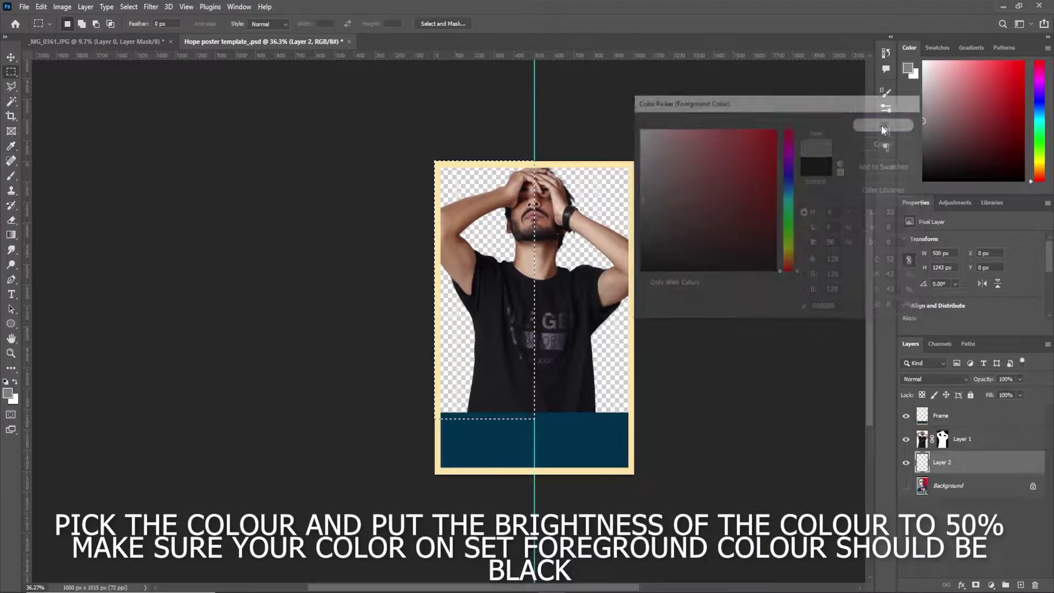
{"action": "left_click", "coordinate": [722, 87]}
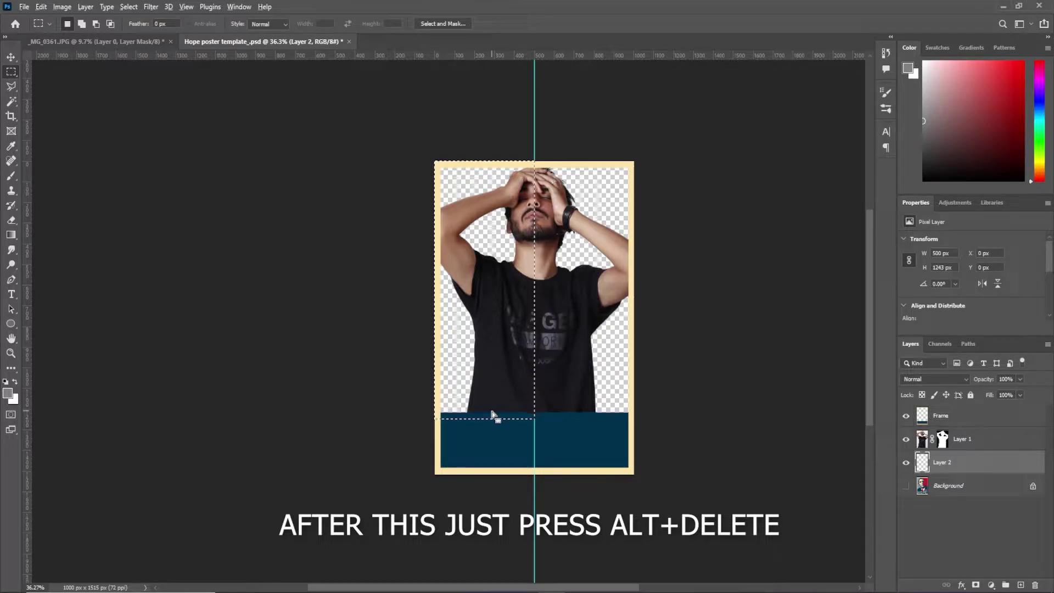
{"action": "key", "text": "alt+Delete"}
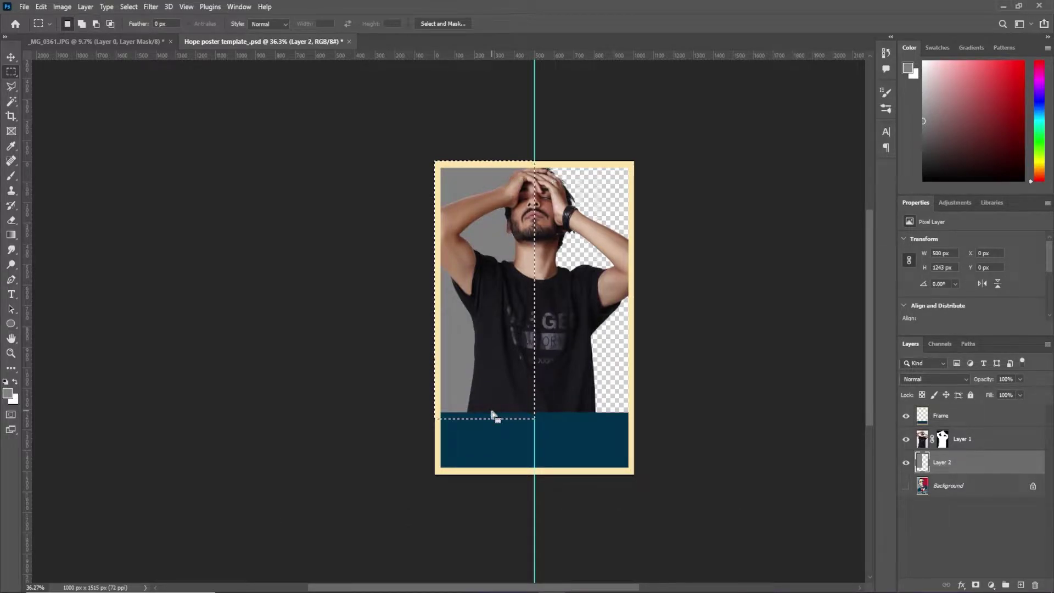
{"action": "key", "text": "ctrl+d"}
Fill the right half with 25% brightness grey and remove the centre guide
{"action": "mouse_move", "coordinate": [636, 159]}
{"action": "left_mouse_down"}
{"action": "mouse_move", "coordinate": [600, 193]}
{"action": "mouse_move", "coordinate": [534, 418]}
{"action": "left_mouse_up"}
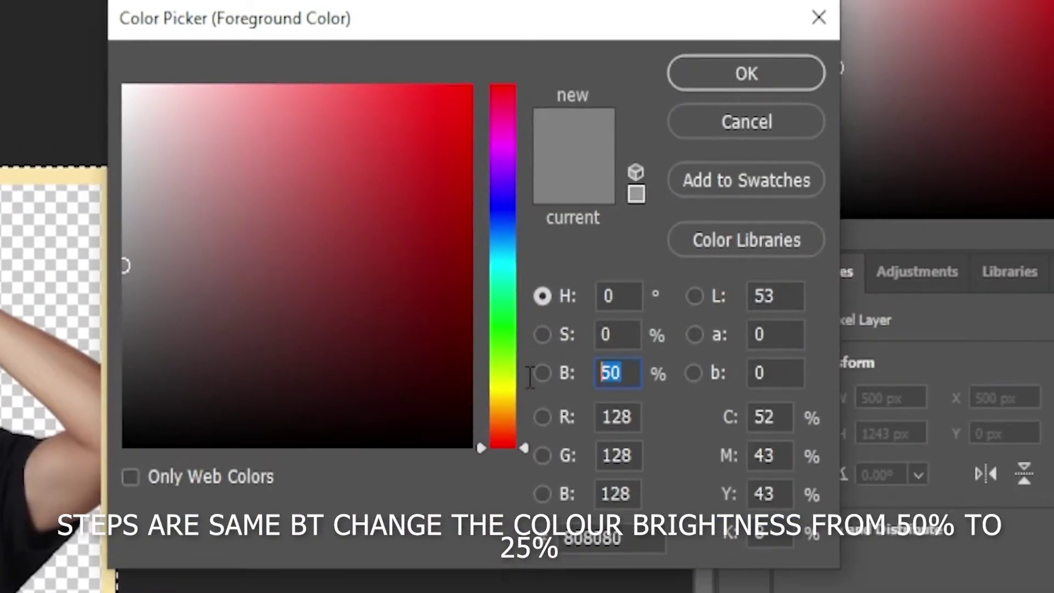
{"action": "type", "text": "25"}
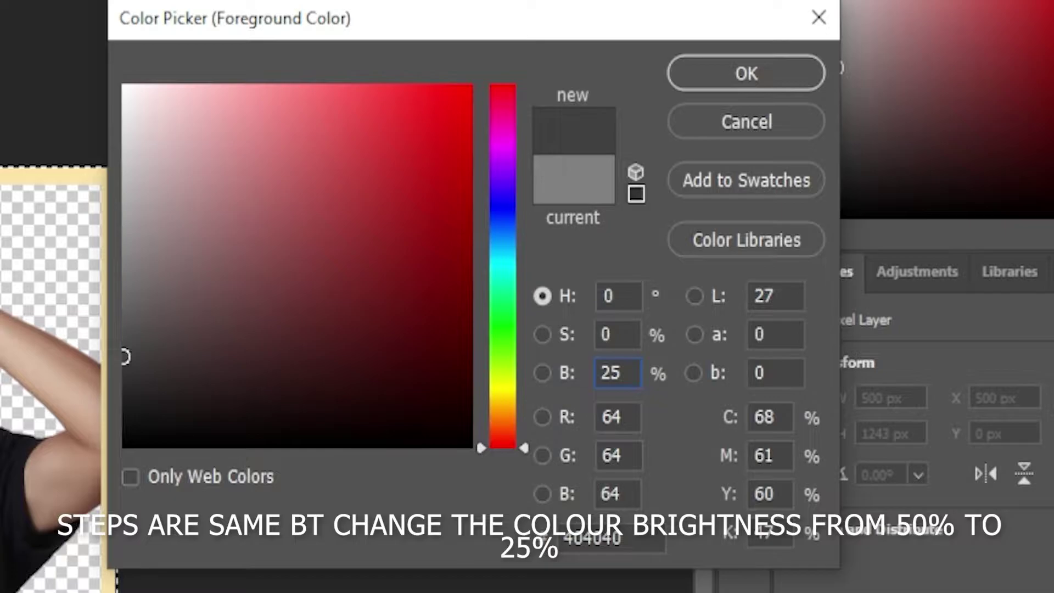
{"action": "left_click", "coordinate": [773, 82]}
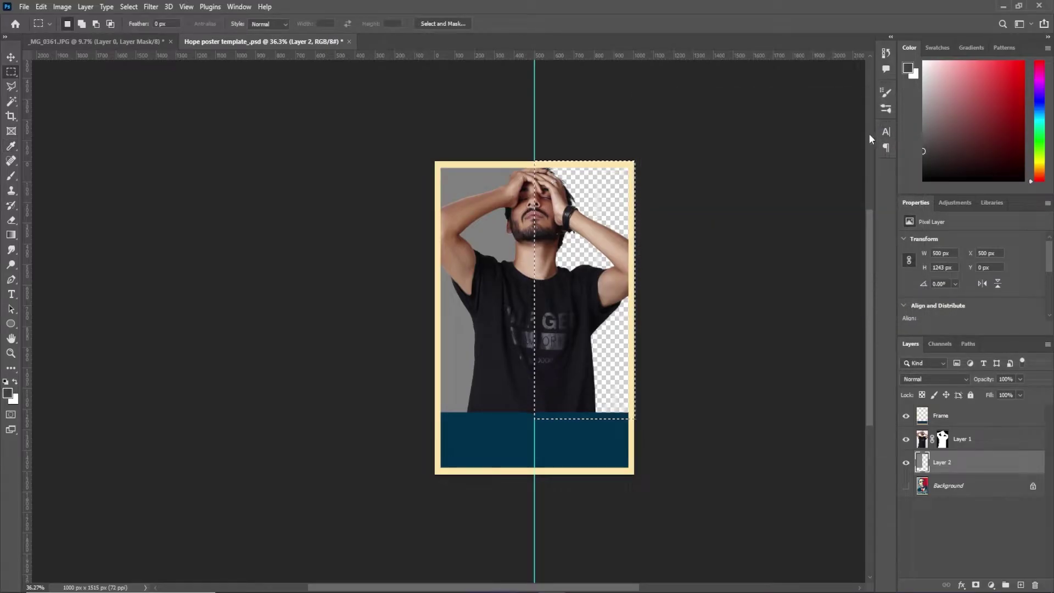
{"action": "key", "text": "alt+Delete"}
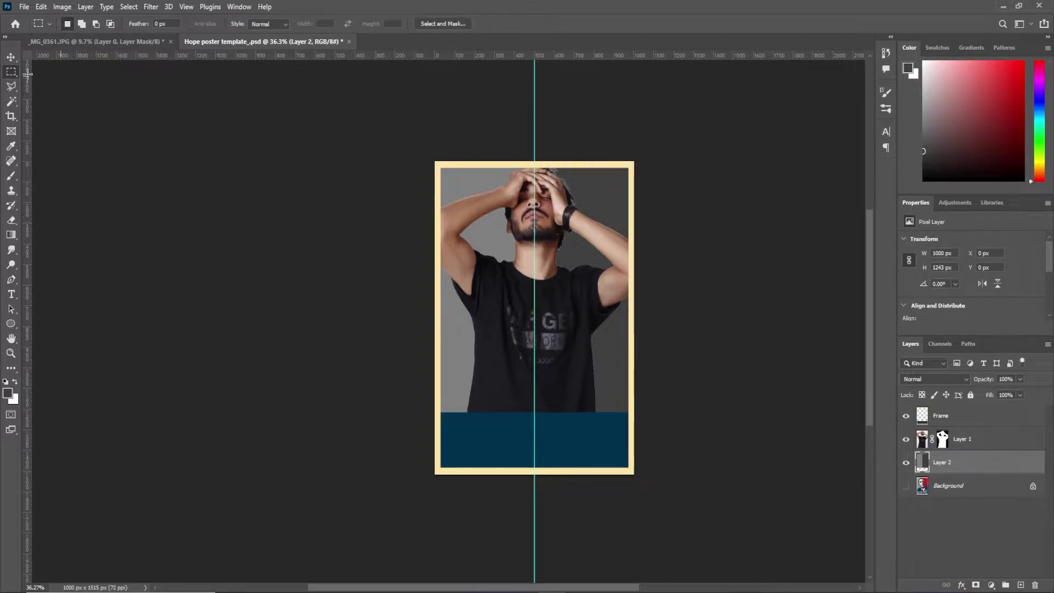
{"action": "key", "text": "ctrl+d"}
{"action": "key", "text": "v"}
{"action": "left_click_drag", "start_coordinate": [534, 99], "coordinate": [14, 113]}
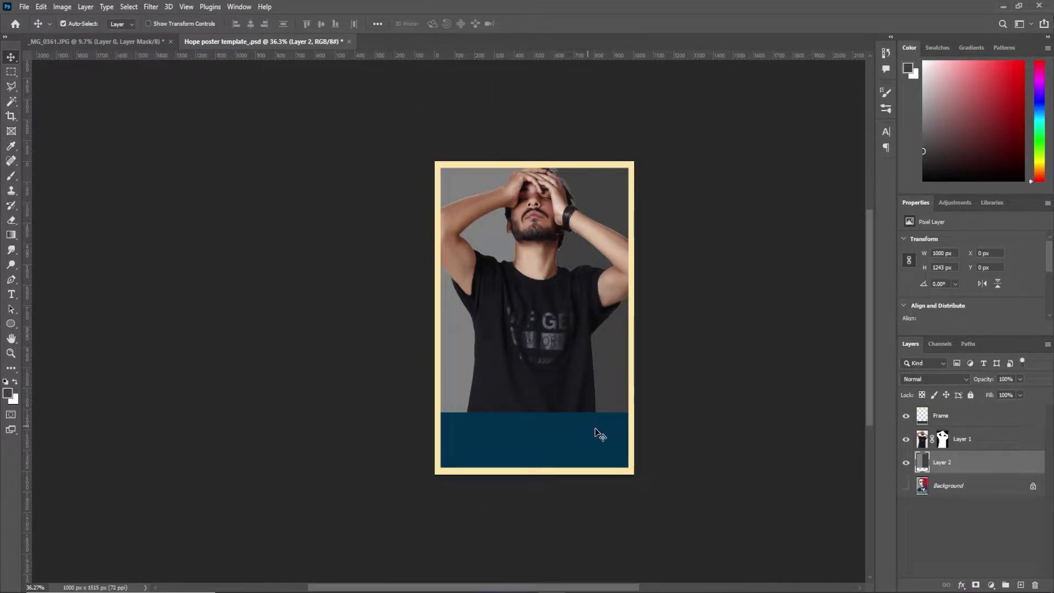
{"action": "scroll", "coordinate": [601, 435], "scroll_direction": "up", "scroll_amount": 2}
{"action": "scroll", "coordinate": [494, 512], "scroll_direction": "right", "scroll_amount": 2}
Apply the Artistic > Cutout filter to the man's layer from the Filter Gallery
{"action": "scroll", "coordinate": [493, 512], "scroll_direction": "up", "scroll_amount": 1}
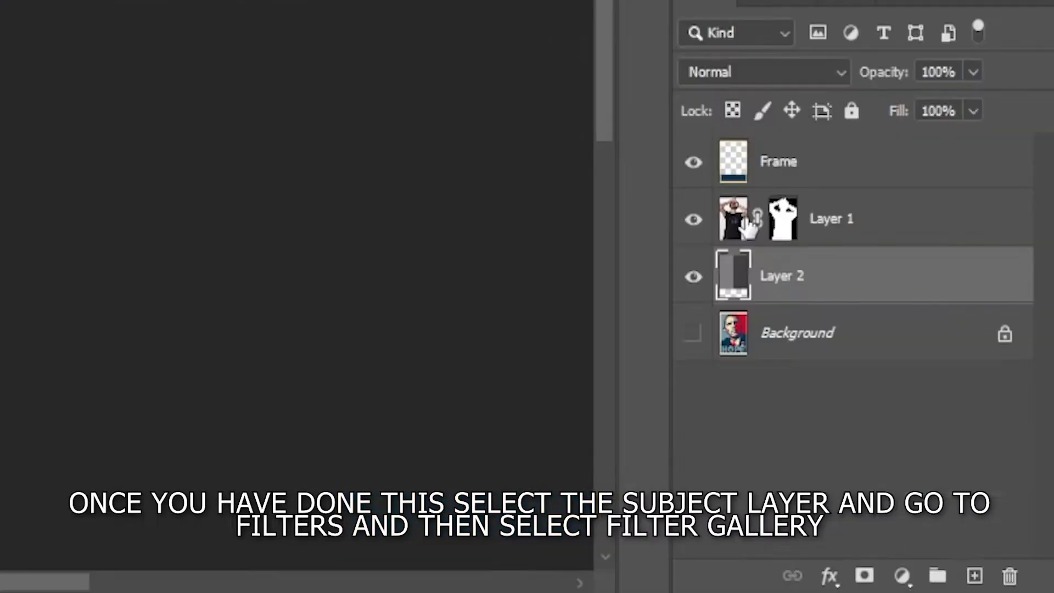
{"action": "left_click", "coordinate": [926, 439]}
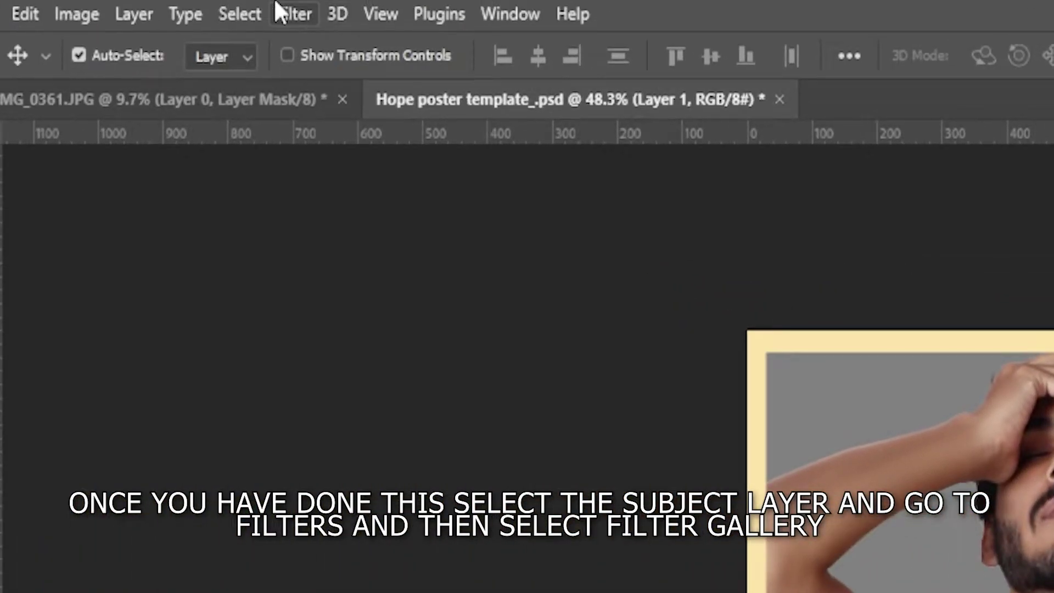
{"action": "left_click", "coordinate": [258, 3]}
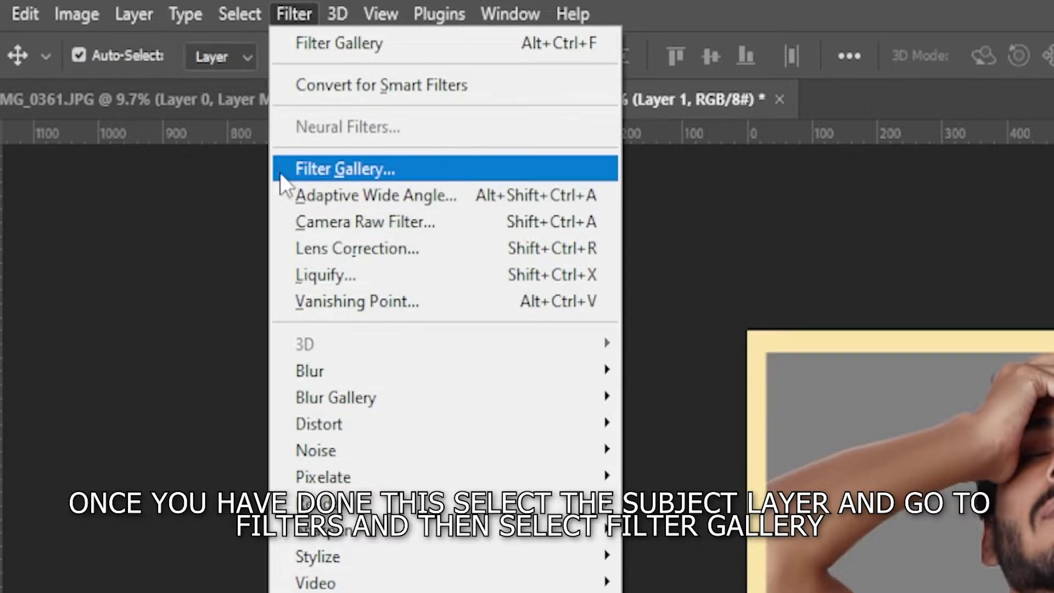
{"action": "left_click", "coordinate": [369, 171]}
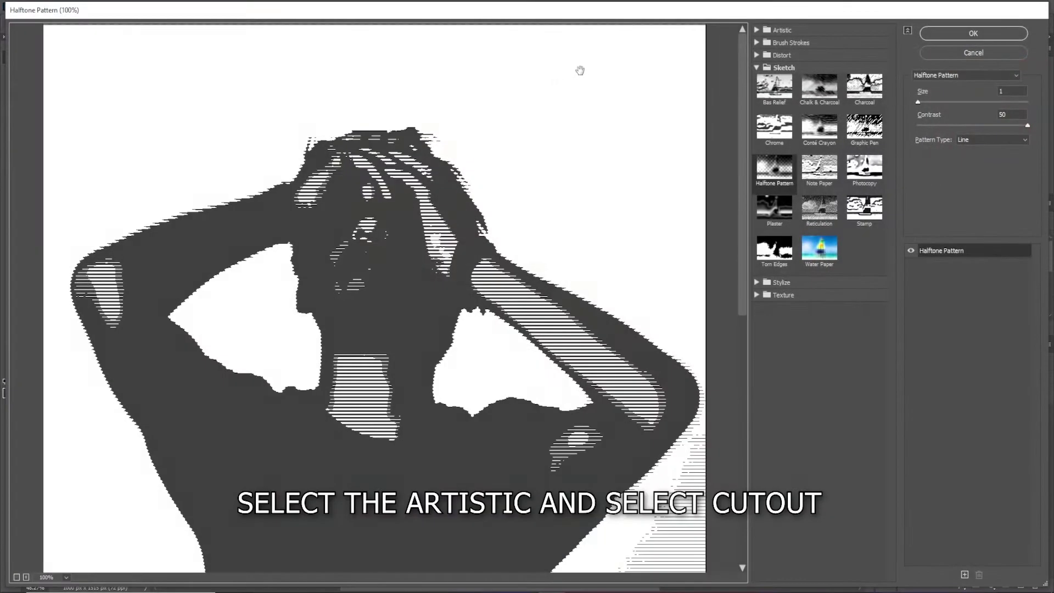
{"action": "left_click", "coordinate": [797, 30]}
{"action": "left_click", "coordinate": [816, 57]}
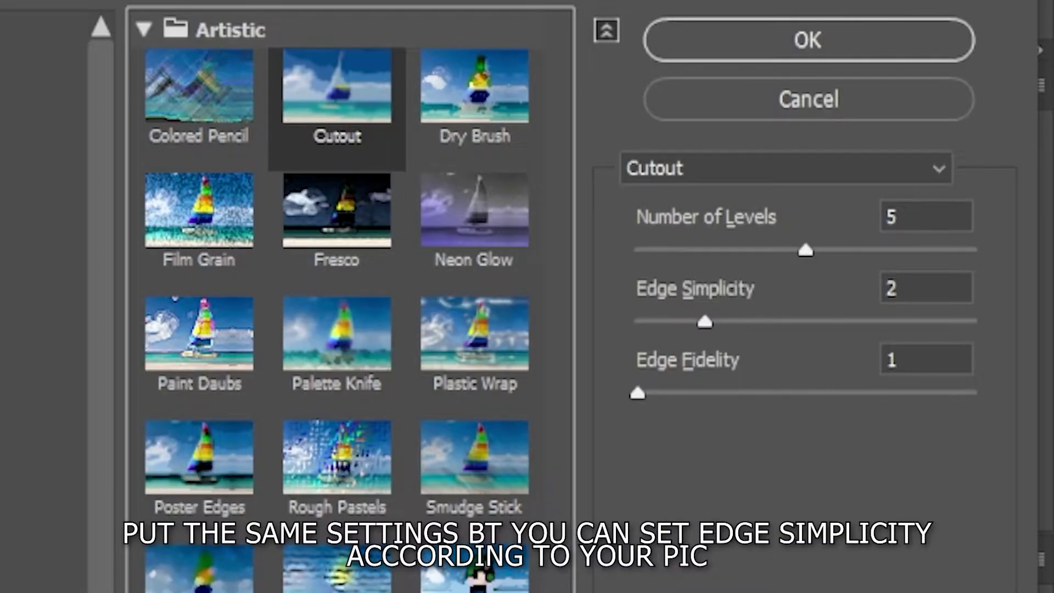
Set Cutout to 5 levels, edge simplicity 3 and edge fidelity 1, and apply it
{"action": "left_click", "coordinate": [910, 285]}
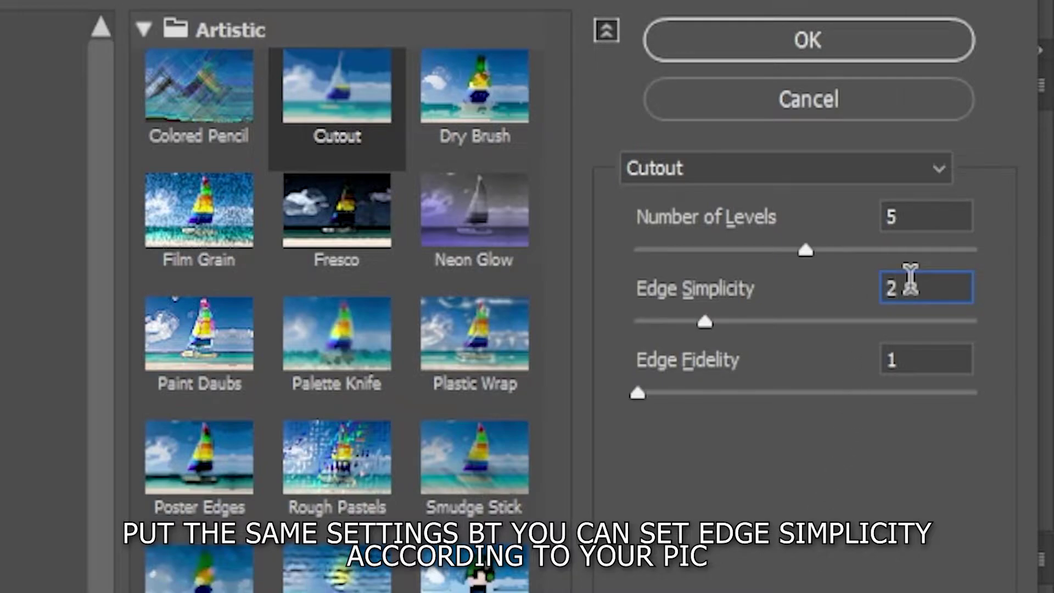
{"action": "key", "text": "Up"}
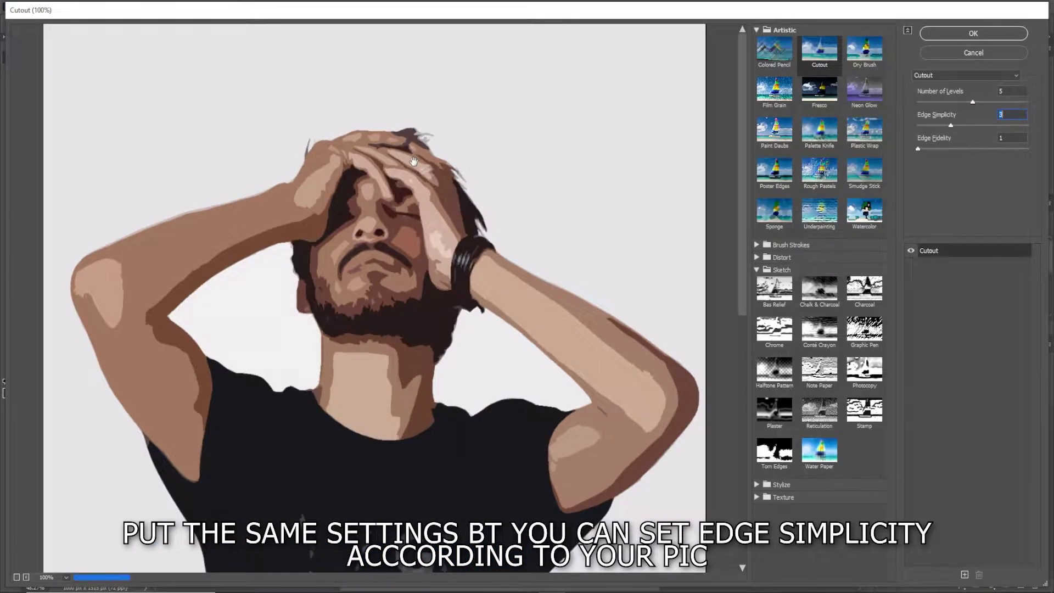
{"action": "key", "text": "Down"}
{"action": "key", "text": "Down"}
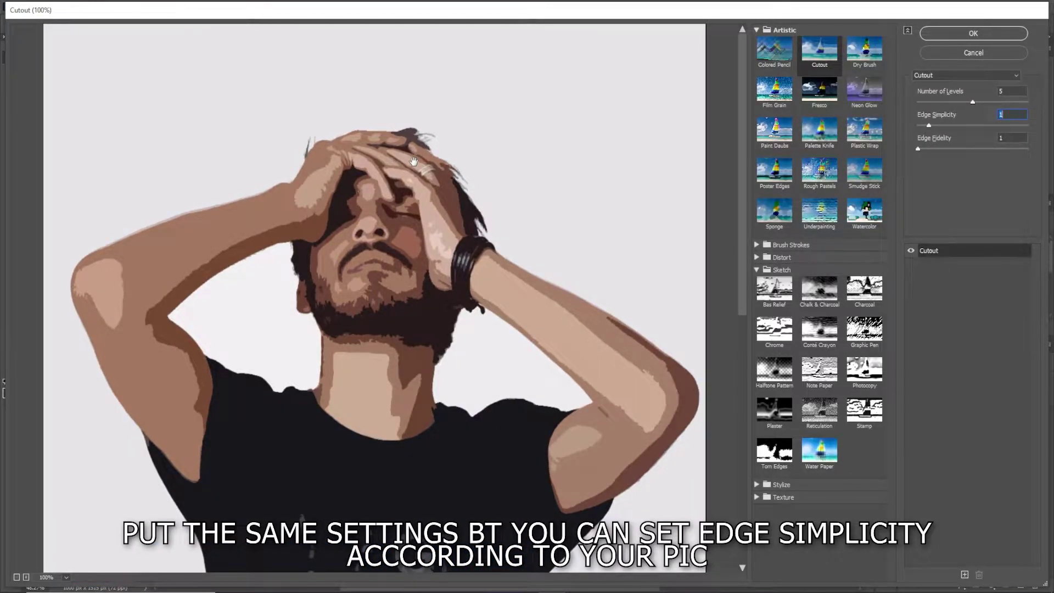
{"action": "key", "text": "Up"}
{"action": "key", "text": "Up"}
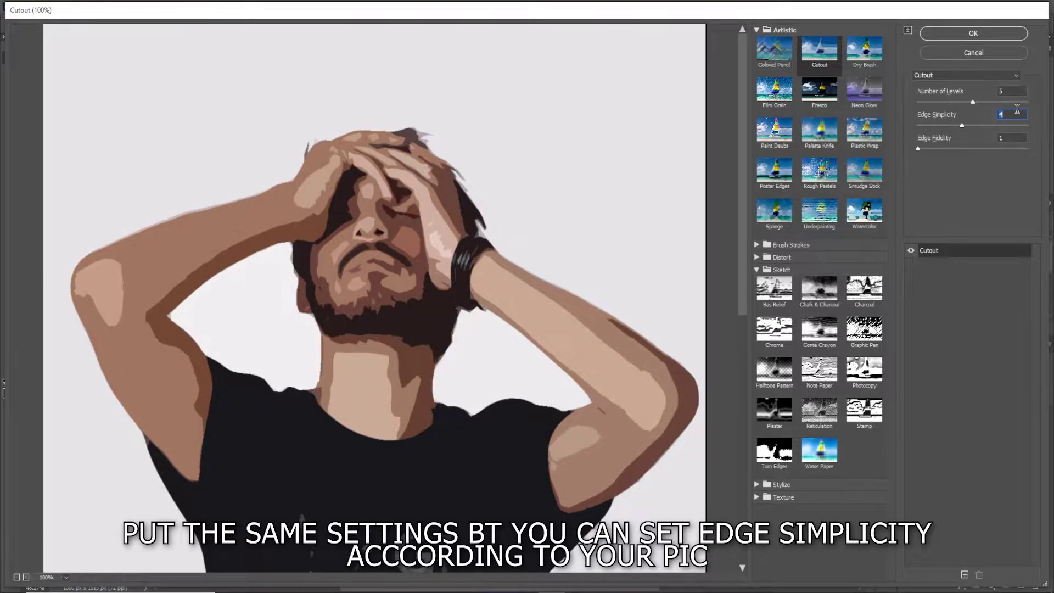
{"action": "key", "text": "Down"}
{"action": "key", "text": "Up"}
{"action": "key", "text": "Up"}
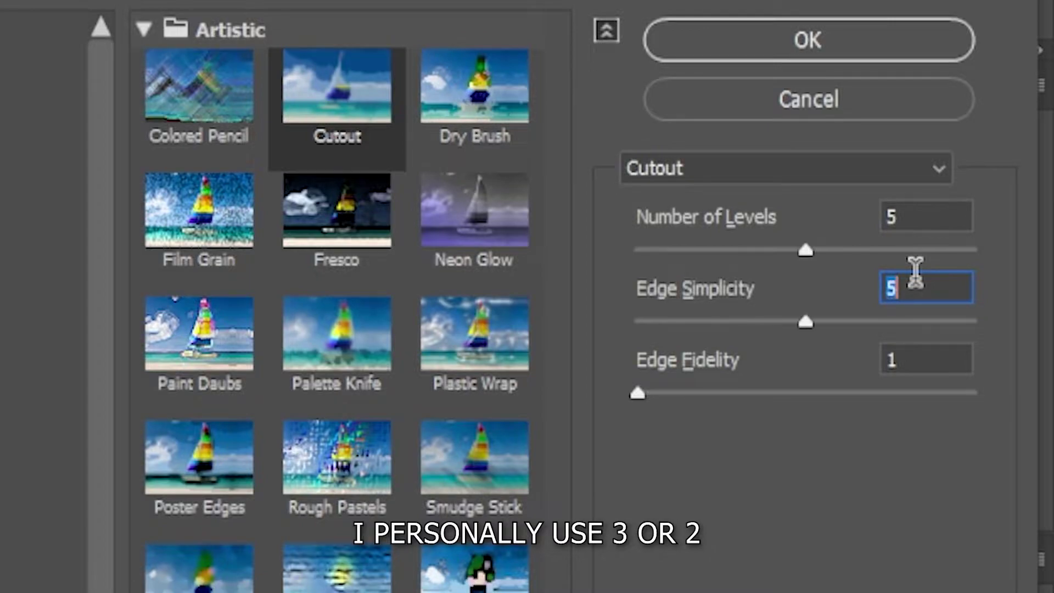
{"action": "key", "text": "Down"}
{"action": "key", "text": "Down"}
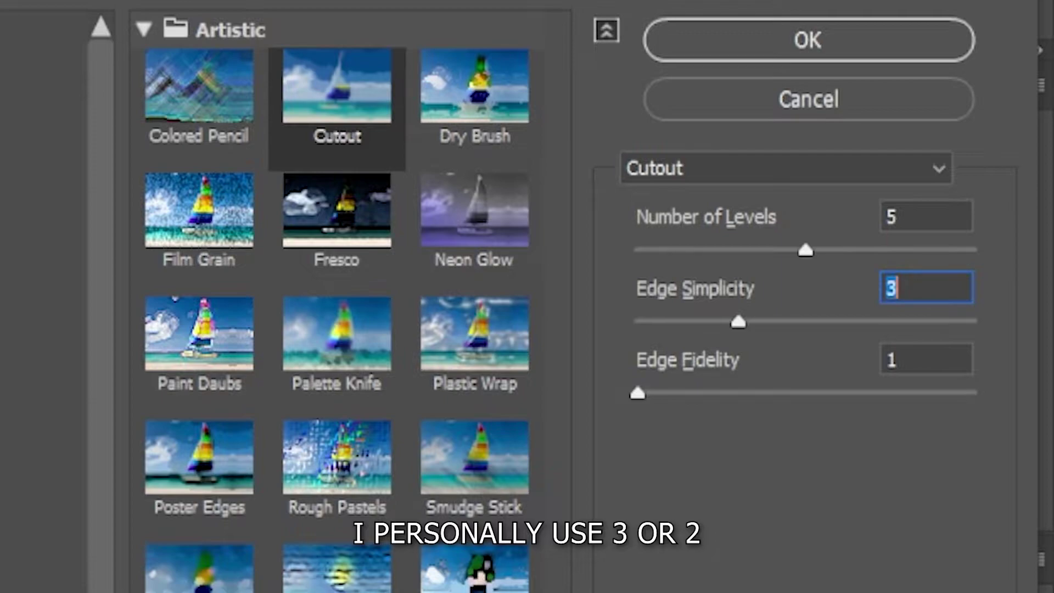
{"action": "left_click", "coordinate": [878, 52]}
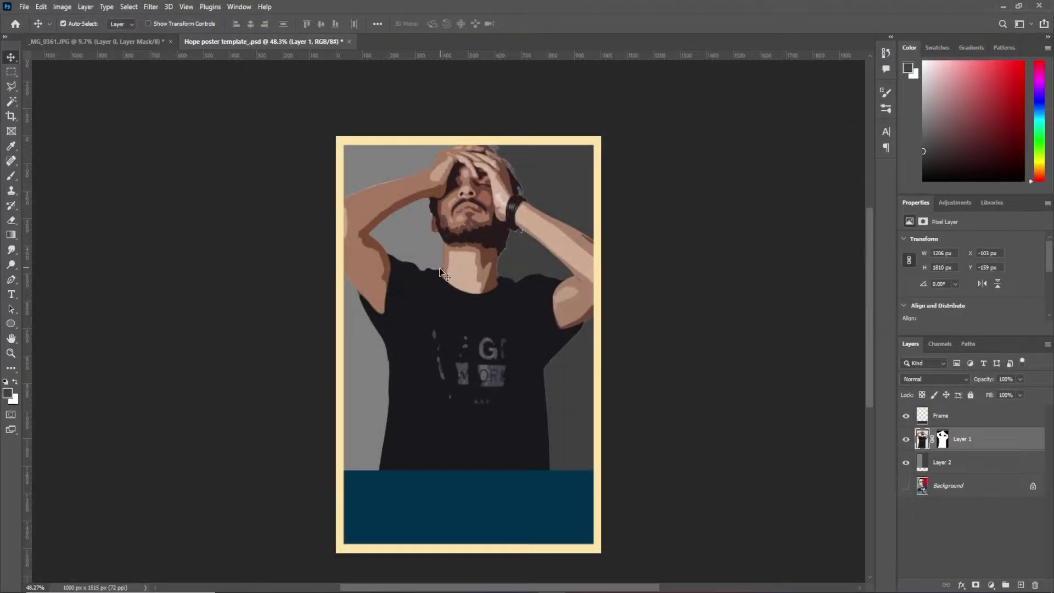
{"action": "scroll", "coordinate": [461, 181], "scroll_direction": "up", "scroll_amount": 5}
{"action": "scroll", "coordinate": [483, 209], "scroll_direction": "up", "scroll_amount": 2}
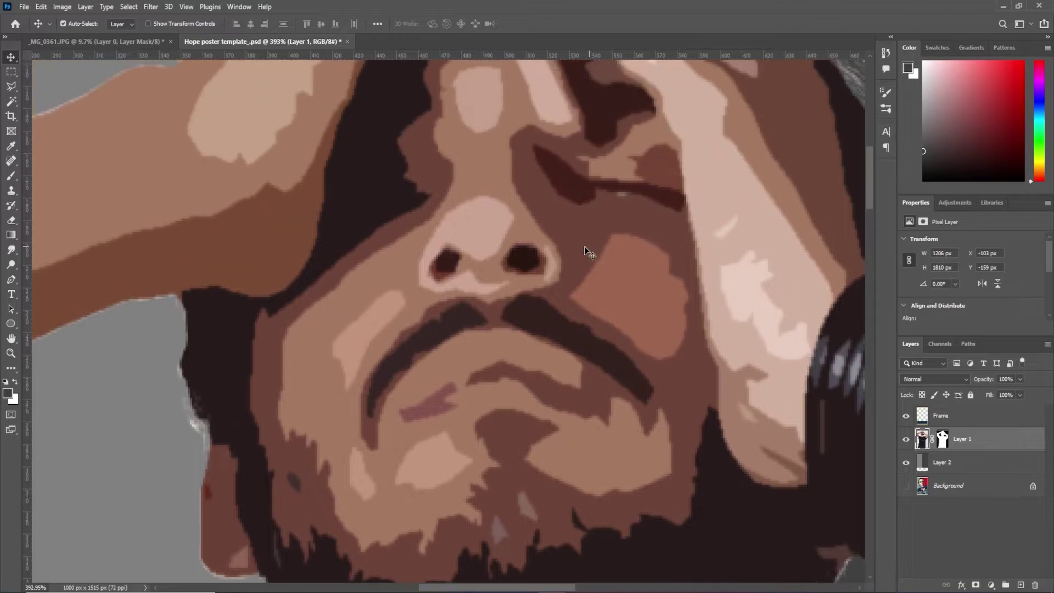
{"action": "scroll", "coordinate": [577, 248], "scroll_direction": "down", "scroll_amount": 1}
{"action": "scroll", "coordinate": [571, 384], "scroll_direction": "down", "scroll_amount": 2}
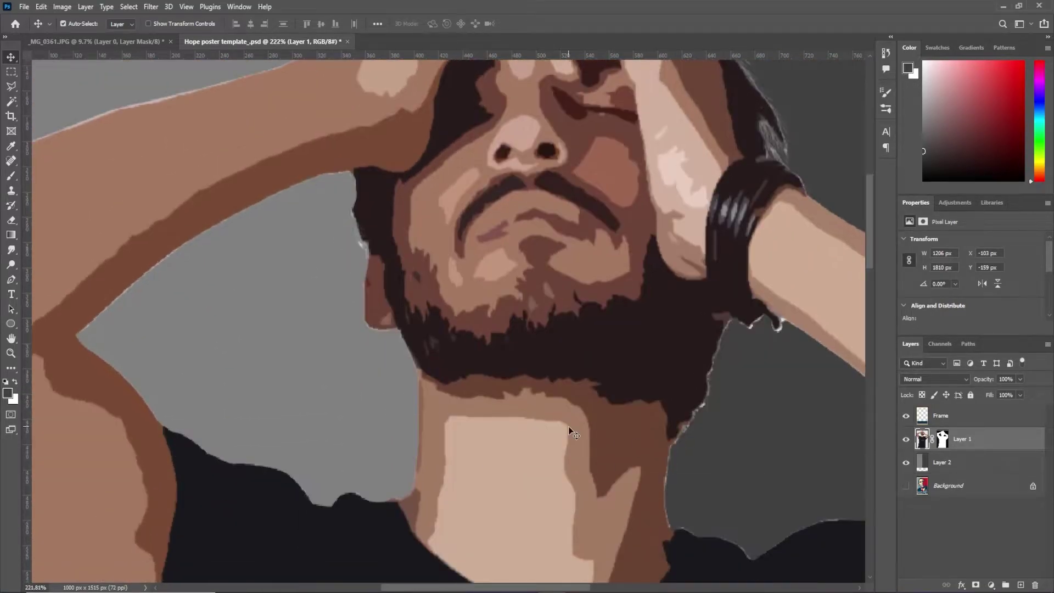
{"action": "scroll", "coordinate": [568, 426], "scroll_direction": "down", "scroll_amount": 3}
{"action": "scroll", "coordinate": [552, 417], "scroll_direction": "down", "scroll_amount": 2}
{"action": "scroll", "coordinate": [470, 365], "scroll_direction": "down", "scroll_amount": 3}
{"action": "scroll", "coordinate": [603, 376], "scroll_direction": "down", "scroll_amount": 2}
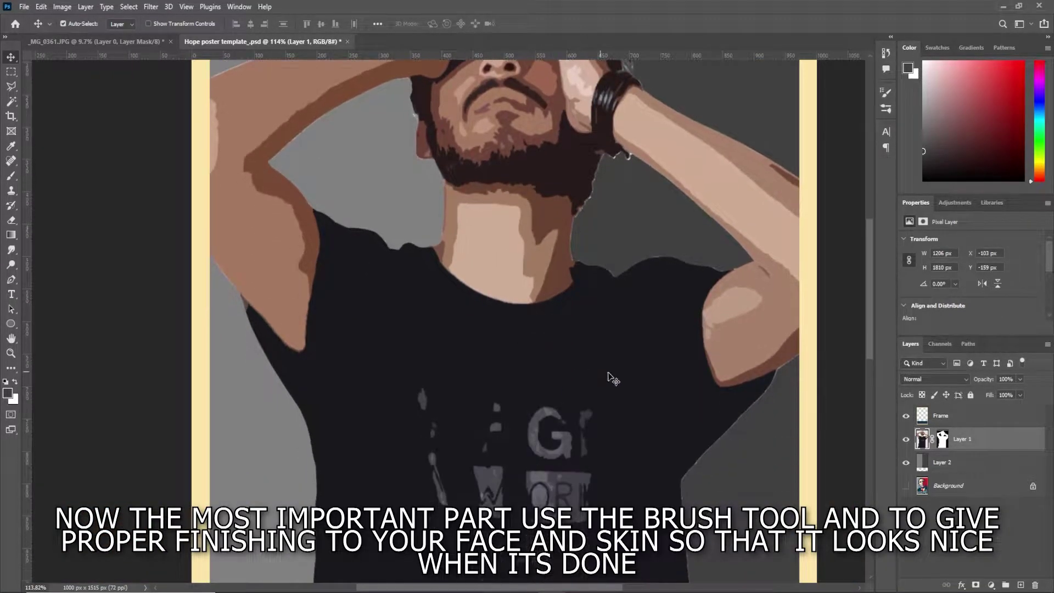
{"action": "left_click", "coordinate": [11, 161]}
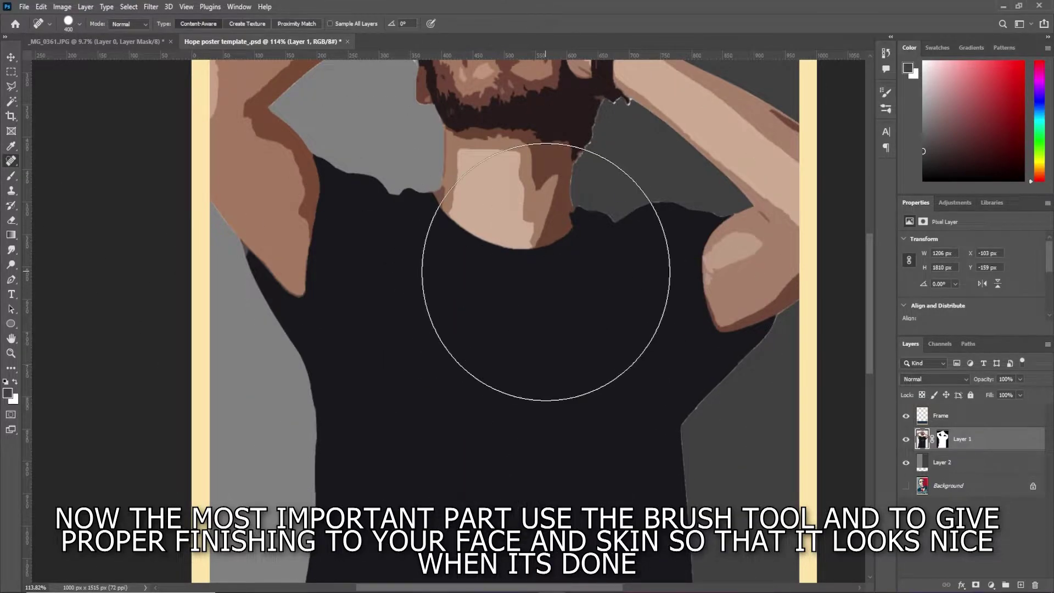
Repaint the nose bridge with a light skin tone sampled from the face
{"action": "scroll", "coordinate": [479, 272], "scroll_direction": "up", "scroll_amount": 2}
{"action": "key", "text": "b"}
{"action": "scroll", "coordinate": [479, 272], "scroll_direction": "up", "scroll_amount": 3}
{"action": "scroll", "coordinate": [494, 275], "scroll_direction": "up", "scroll_amount": 2}
{"action": "scroll", "coordinate": [494, 274], "scroll_direction": "up", "scroll_amount": 3}
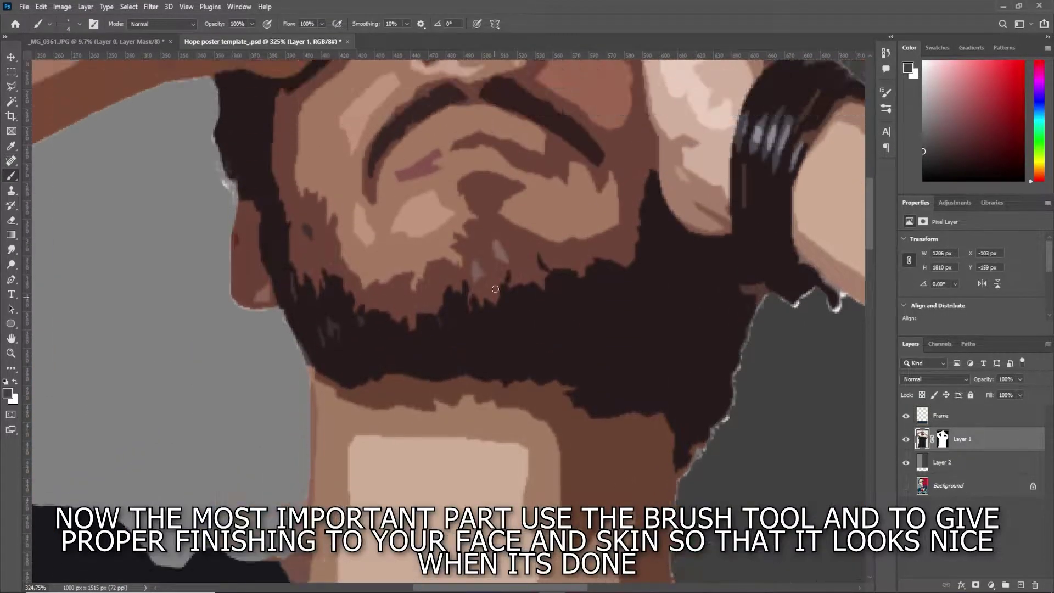
{"action": "scroll", "coordinate": [501, 282], "scroll_direction": "down", "scroll_amount": 2}
{"action": "scroll", "coordinate": [501, 282], "scroll_direction": "up", "scroll_amount": 4}
{"action": "left_click", "coordinate": [487, 225], "text": "alt"}
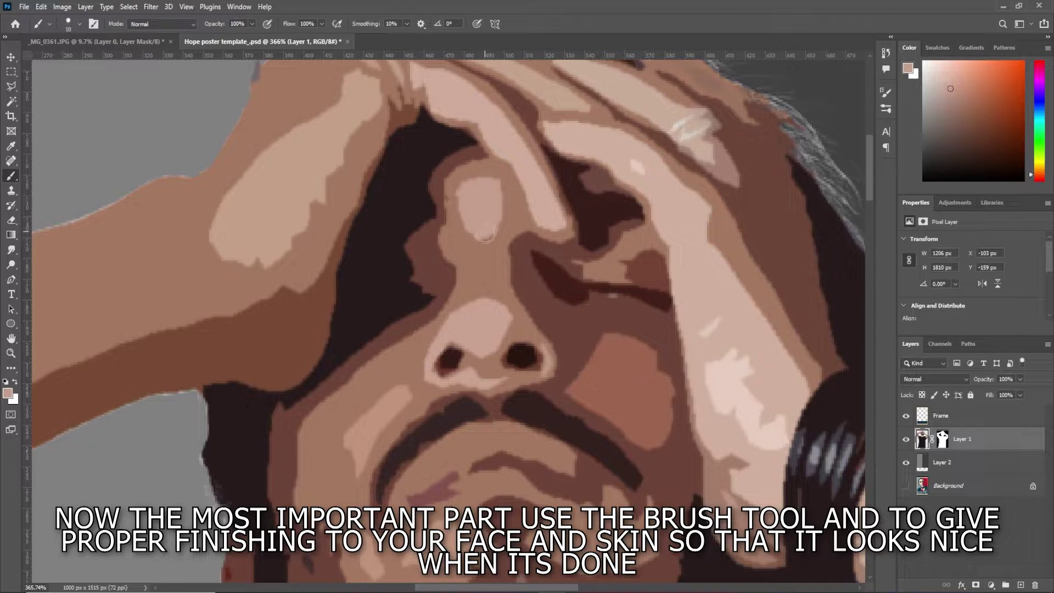
{"action": "left_click_drag", "start_coordinate": [490, 230], "coordinate": [502, 305]}
{"action": "key", "text": "ctrl+z"}
{"action": "left_click_drag", "start_coordinate": [475, 229], "coordinate": [486, 307]}
Extend the left nostril's lower-left edge with sampled dark red-brown
{"action": "scroll", "coordinate": [509, 317], "scroll_direction": "up", "scroll_amount": 1}
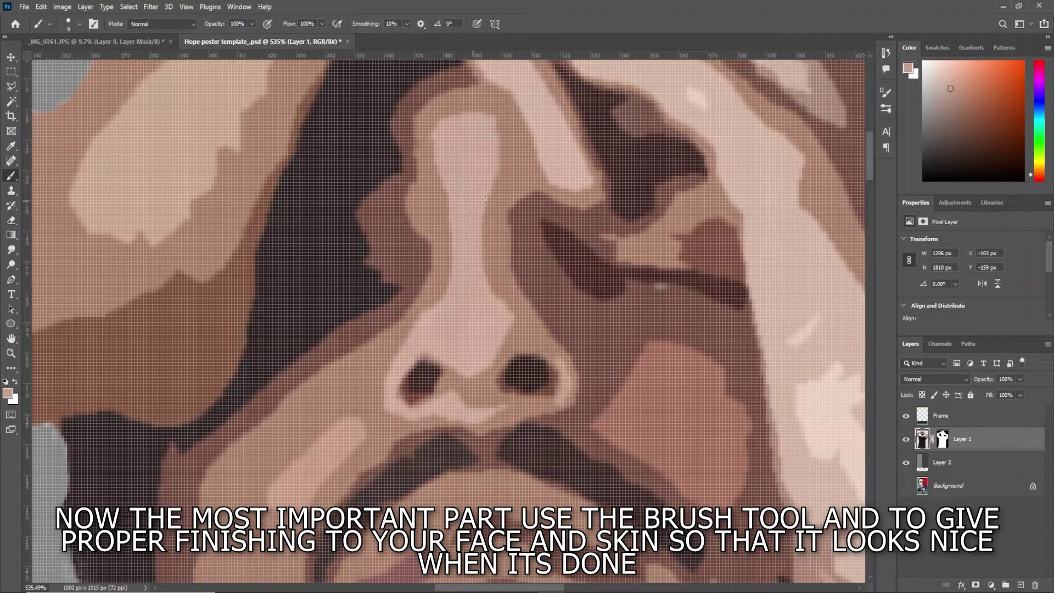
{"action": "scroll", "coordinate": [497, 305], "scroll_direction": "up", "scroll_amount": 2}
{"action": "scroll", "coordinate": [501, 351], "scroll_direction": "up", "scroll_amount": 1}
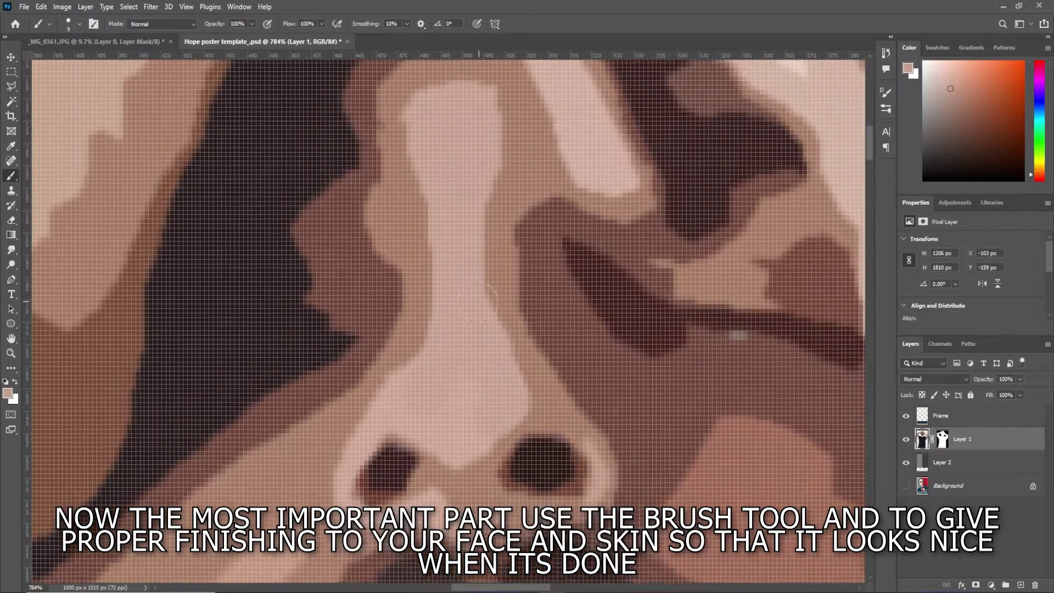
{"action": "scroll", "coordinate": [489, 337], "scroll_direction": "up", "scroll_amount": 1}
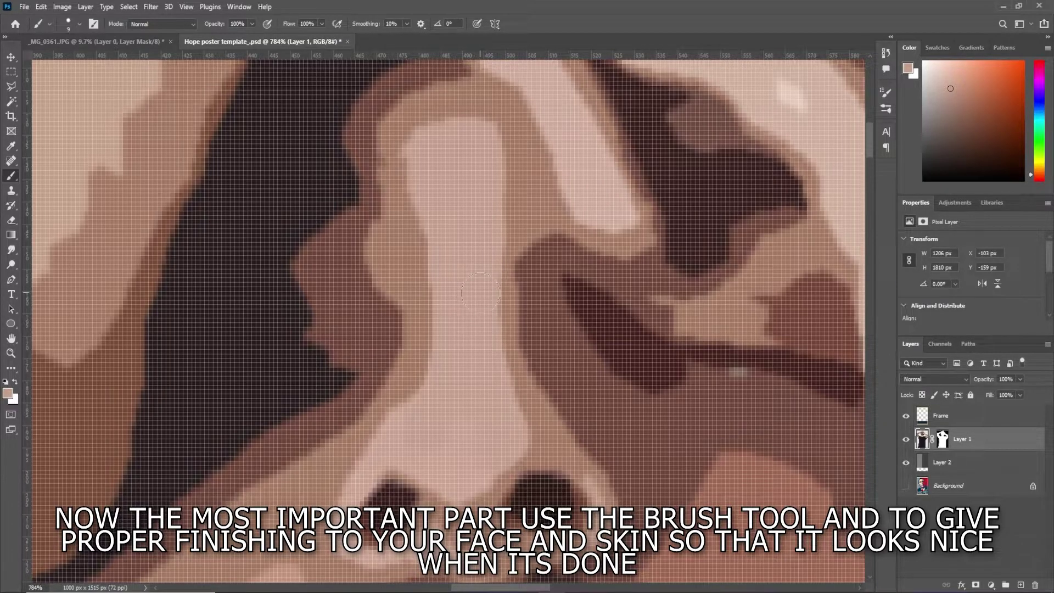
{"action": "scroll", "coordinate": [475, 433], "scroll_direction": "down", "scroll_amount": 5}
{"action": "scroll", "coordinate": [448, 334], "scroll_direction": "up", "scroll_amount": 5}
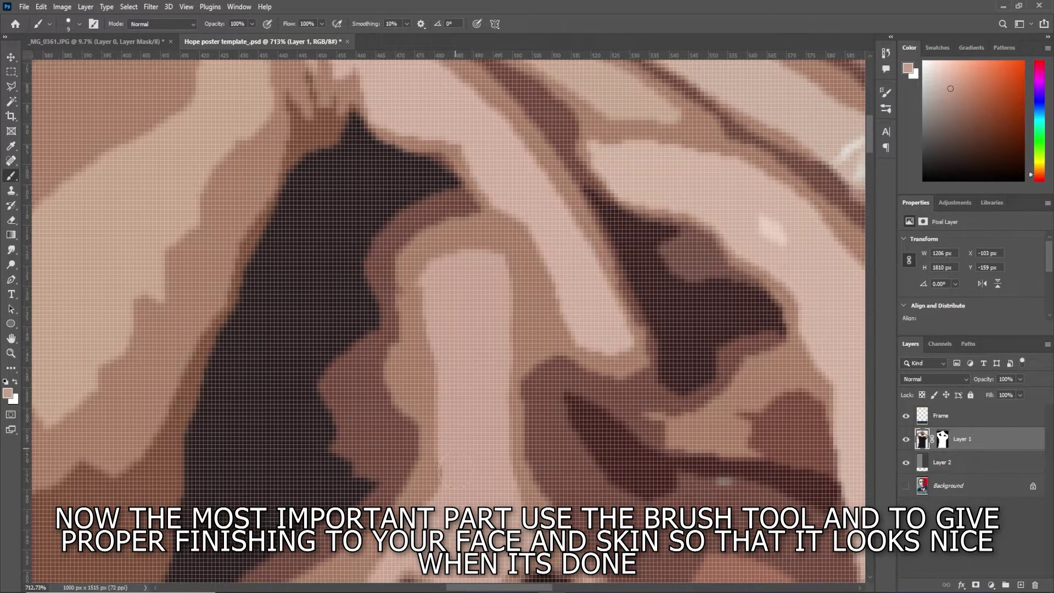
{"action": "scroll", "coordinate": [450, 345], "scroll_direction": "down", "scroll_amount": 5}
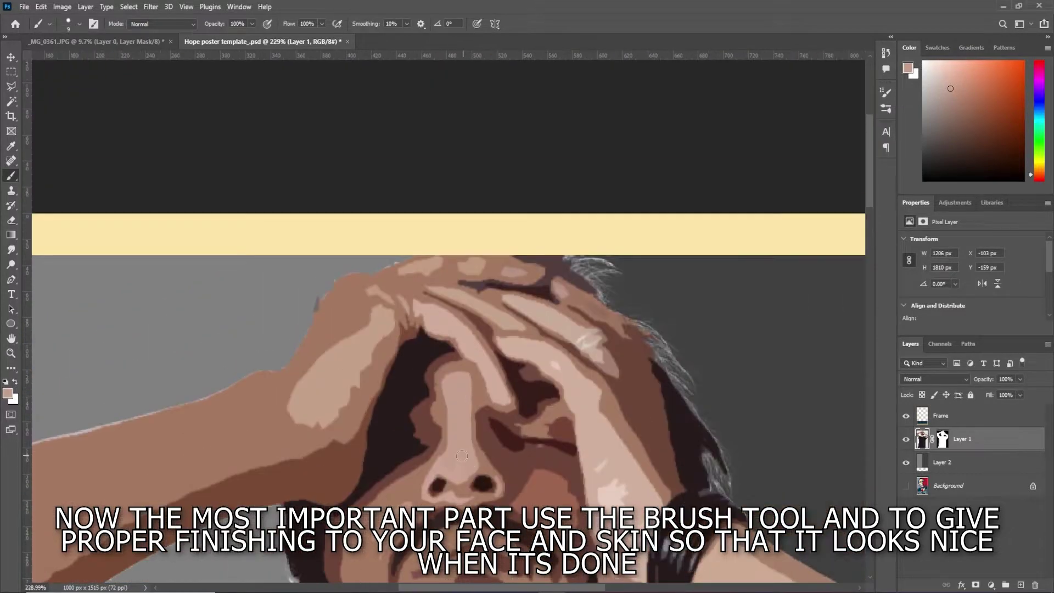
{"action": "scroll", "coordinate": [423, 423], "scroll_direction": "up", "scroll_amount": 5}
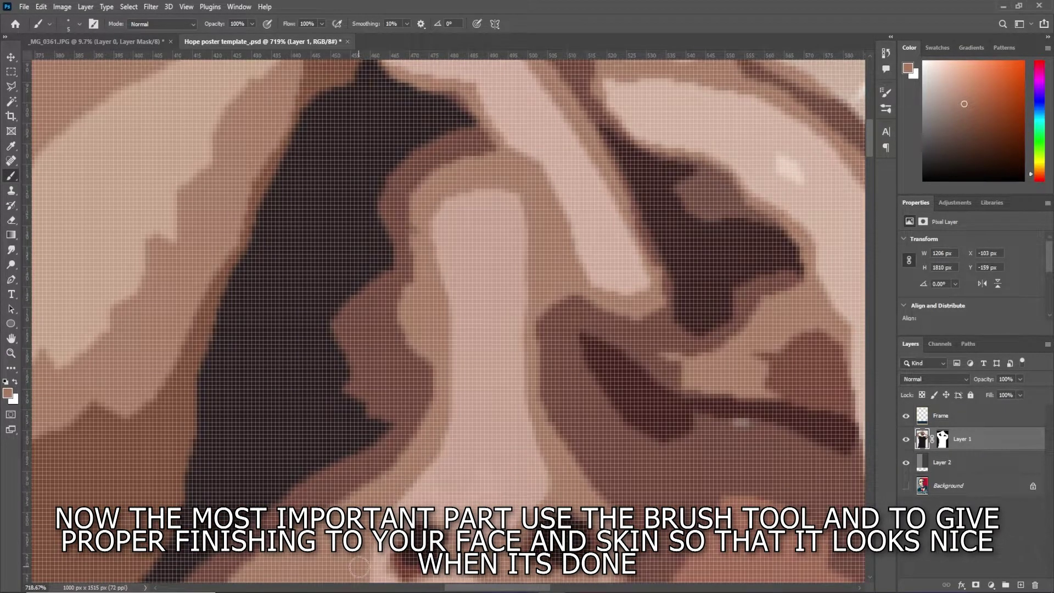
{"action": "scroll", "coordinate": [428, 477], "scroll_direction": "up", "scroll_amount": 2}
{"action": "scroll", "coordinate": [461, 483], "scroll_direction": "down", "scroll_amount": 2}
{"action": "scroll", "coordinate": [473, 486], "scroll_direction": "down", "scroll_amount": 3}
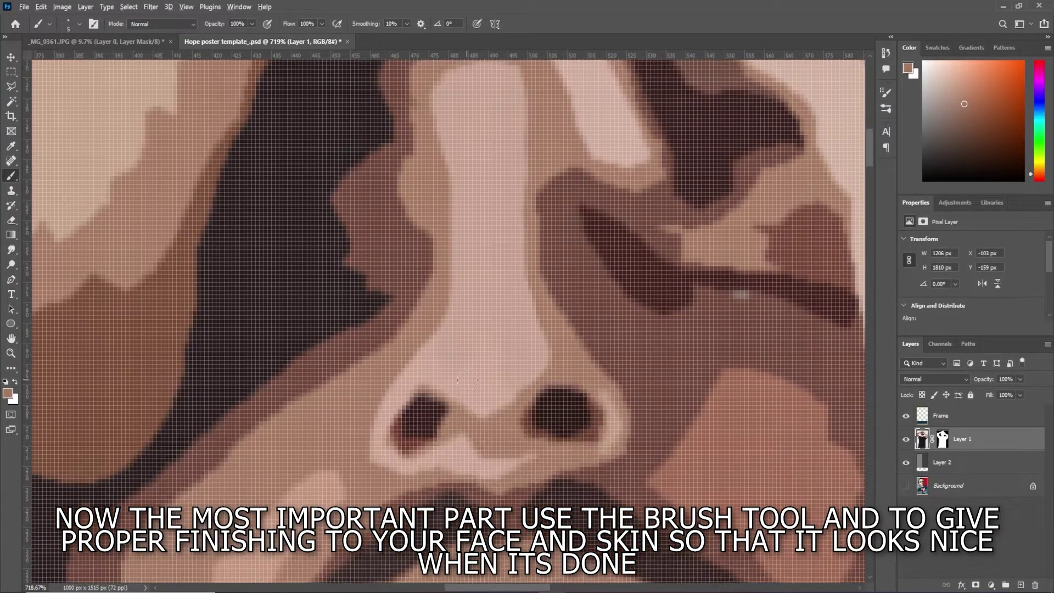
{"action": "scroll", "coordinate": [540, 354], "scroll_direction": "up", "scroll_amount": 2}
{"action": "scroll", "coordinate": [540, 354], "scroll_direction": "down", "scroll_amount": 1}
{"action": "scroll", "coordinate": [540, 354], "scroll_direction": "up", "scroll_amount": 3}
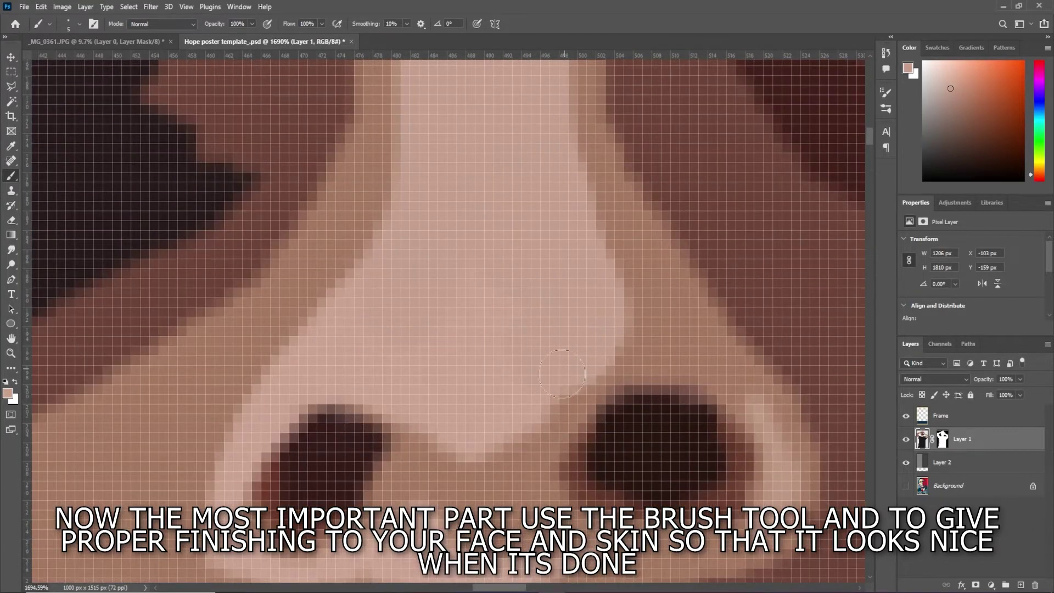
{"action": "scroll", "coordinate": [472, 469], "scroll_direction": "down", "scroll_amount": 3}
{"action": "scroll", "coordinate": [472, 469], "scroll_direction": "up", "scroll_amount": 3}
{"action": "left_click", "coordinate": [468, 472], "text": "alt"}
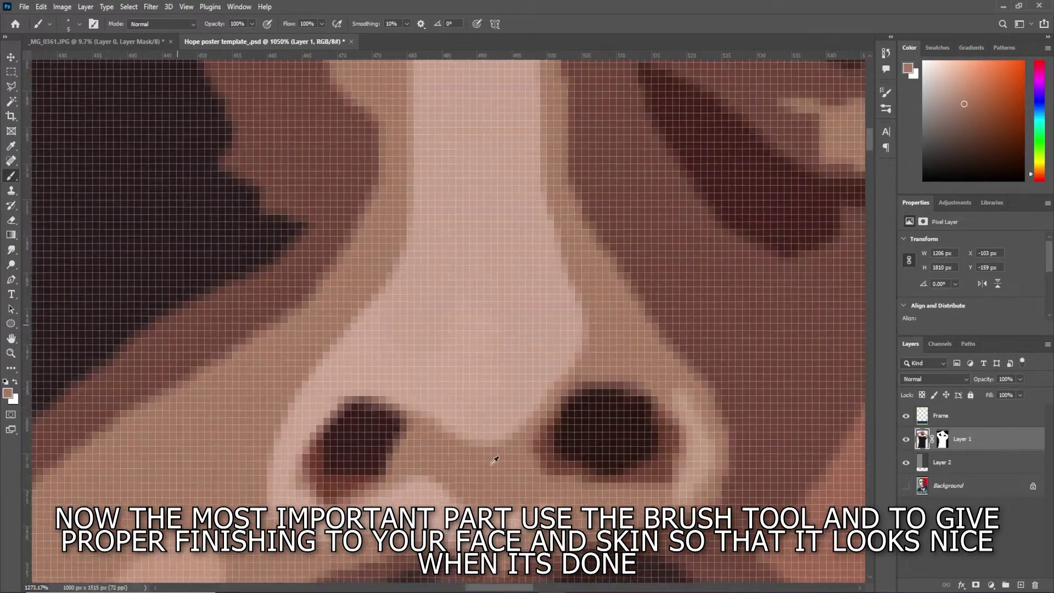
{"action": "left_click", "coordinate": [299, 447], "text": "alt"}
{"action": "mouse_move", "coordinate": [299, 447]}
{"action": "left_mouse_down"}
{"action": "mouse_move", "coordinate": [299, 486]}
{"action": "mouse_move", "coordinate": [339, 473]}
{"action": "left_mouse_up"}
Enlarge and darken the right nostril, then paint pinkish-brown skin over its left edge
{"action": "mouse_move", "coordinate": [549, 434]}
{"action": "left_mouse_down"}
{"action": "mouse_move", "coordinate": [576, 446]}
{"action": "mouse_move", "coordinate": [689, 454]}
{"action": "mouse_move", "coordinate": [636, 390]}
{"action": "left_mouse_up"}
{"action": "scroll", "coordinate": [591, 460], "scroll_direction": "up", "scroll_amount": 2}
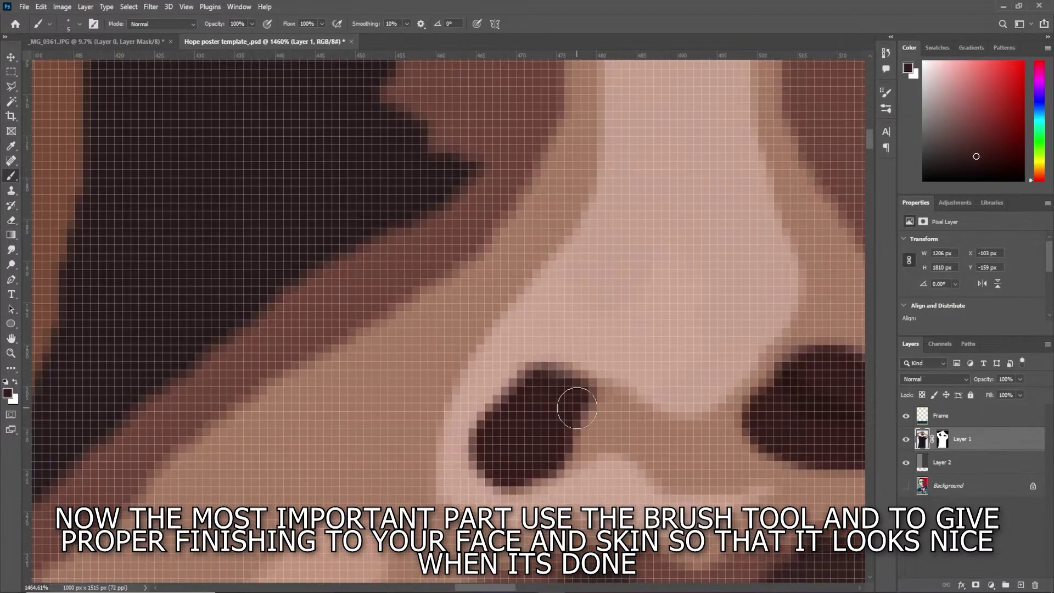
{"action": "scroll", "coordinate": [569, 405], "scroll_direction": "up", "scroll_amount": 2}
{"action": "left_click", "coordinate": [602, 437], "text": "alt"}
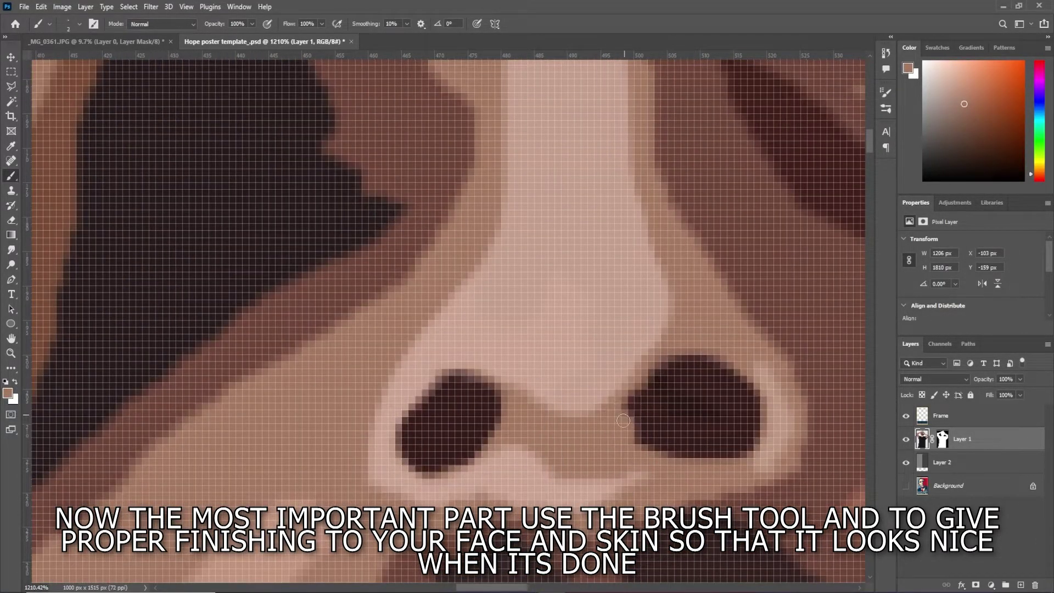
{"action": "mouse_move", "coordinate": [623, 421]}
{"action": "left_mouse_down"}
{"action": "mouse_move", "coordinate": [651, 368]}
{"action": "mouse_move", "coordinate": [633, 449]}
{"action": "mouse_move", "coordinate": [745, 378]}
{"action": "mouse_move", "coordinate": [691, 468]}
{"action": "left_mouse_up"}
Fill the moustache's lighter parts with sampled dark brown, using a smaller brush for finer strokes
{"action": "scroll", "coordinate": [648, 469], "scroll_direction": "down", "scroll_amount": 5}
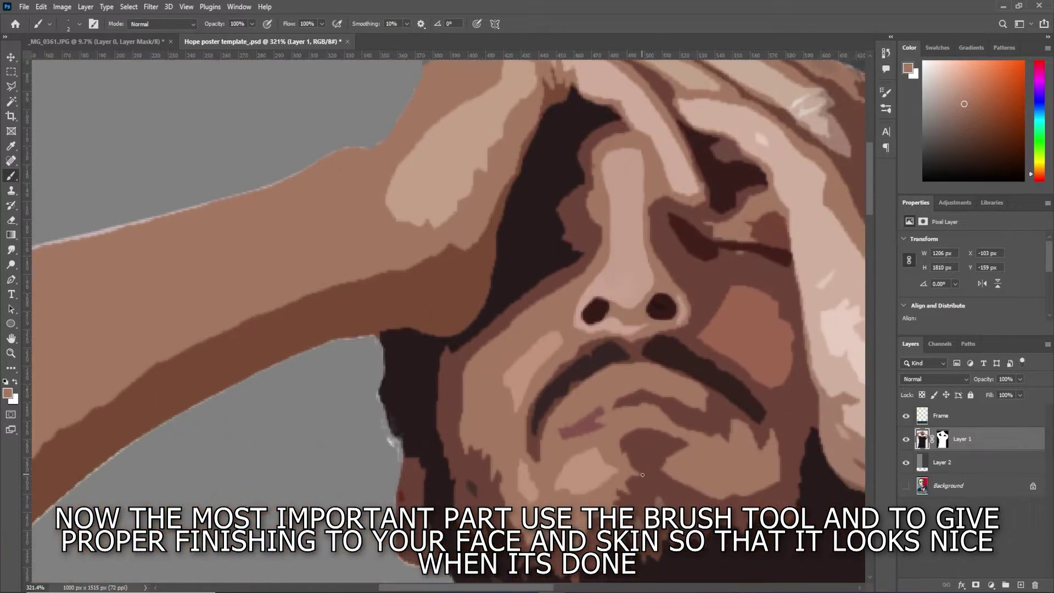
{"action": "scroll", "coordinate": [609, 335], "scroll_direction": "up", "scroll_amount": 5}
{"action": "left_click", "coordinate": [609, 335], "text": "alt"}
{"action": "mouse_move", "coordinate": [621, 314]}
{"action": "left_mouse_down"}
{"action": "mouse_move", "coordinate": [642, 289]}
{"action": "mouse_move", "coordinate": [668, 287]}
{"action": "mouse_move", "coordinate": [563, 312]}
{"action": "mouse_move", "coordinate": [487, 390]}
{"action": "mouse_move", "coordinate": [522, 341]}
{"action": "left_mouse_up"}
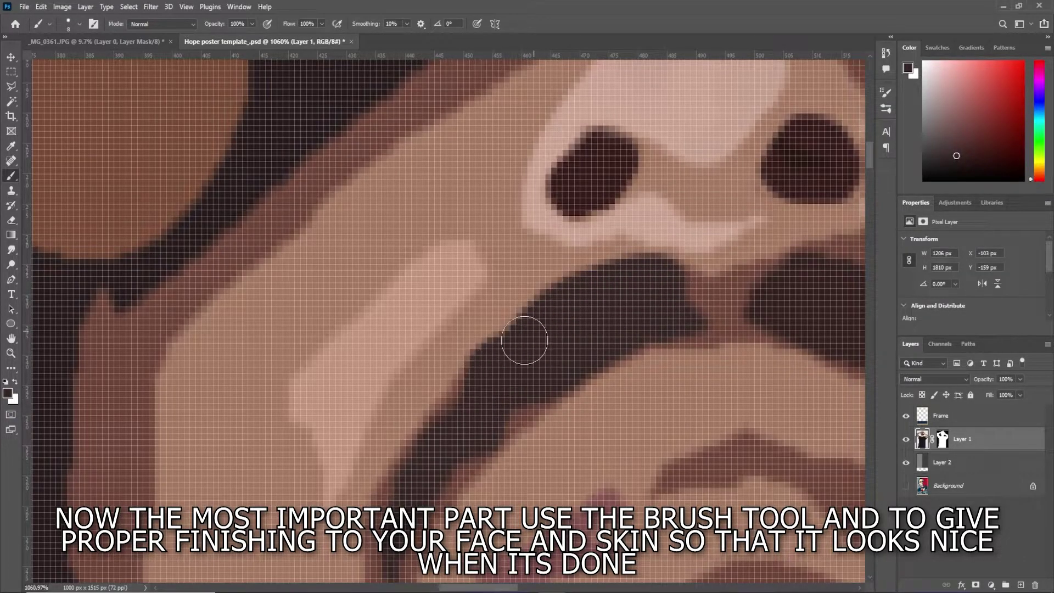
{"action": "scroll", "coordinate": [439, 438], "scroll_direction": "down", "scroll_amount": 1}
{"action": "scroll", "coordinate": [444, 346], "scroll_direction": "down", "scroll_amount": 2}
{"action": "mouse_move", "coordinate": [450, 258]}
{"action": "left_mouse_down"}
{"action": "mouse_move", "coordinate": [395, 320]}
{"action": "mouse_move", "coordinate": [388, 383]}
{"action": "left_mouse_up"}
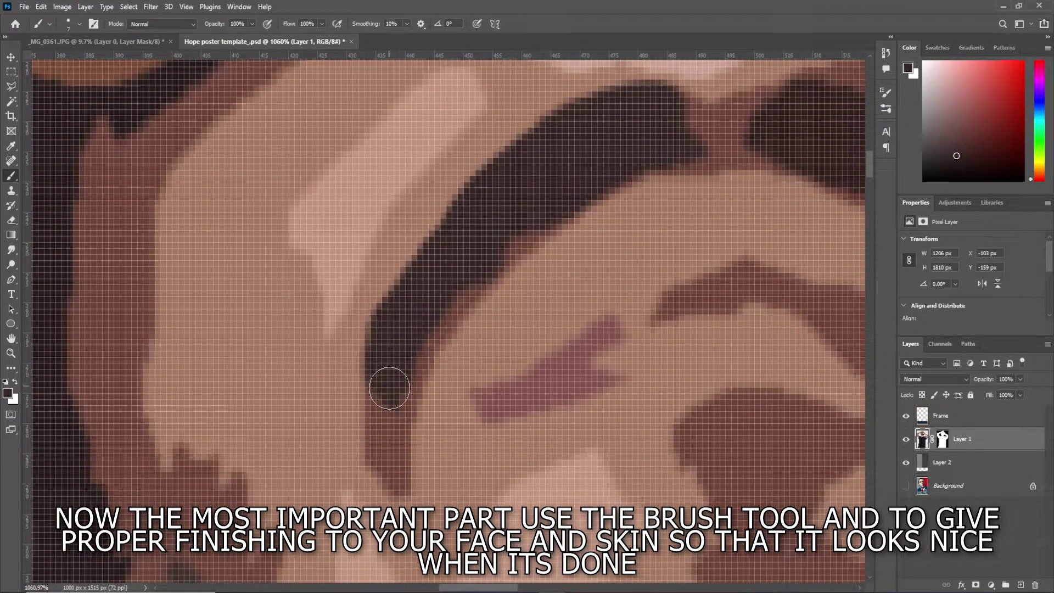
{"action": "scroll", "coordinate": [388, 383], "scroll_direction": "down", "scroll_amount": 1}
{"action": "key", "text": "bracketleft"}
{"action": "key", "text": "bracketleft"}
{"action": "key", "text": "bracketleft"}
{"action": "mouse_move", "coordinate": [381, 331]}
{"action": "left_mouse_down"}
{"action": "mouse_move", "coordinate": [388, 404]}
{"action": "mouse_move", "coordinate": [447, 259]}
{"action": "mouse_move", "coordinate": [581, 136]}
{"action": "mouse_move", "coordinate": [711, 100]}
{"action": "left_mouse_up"}
{"action": "scroll", "coordinate": [384, 327], "scroll_direction": "up", "scroll_amount": 1}
Smooth the dark curve's right edge with the sampled skin tone and a smaller brush
{"action": "left_click", "coordinate": [313, 370], "text": "alt"}
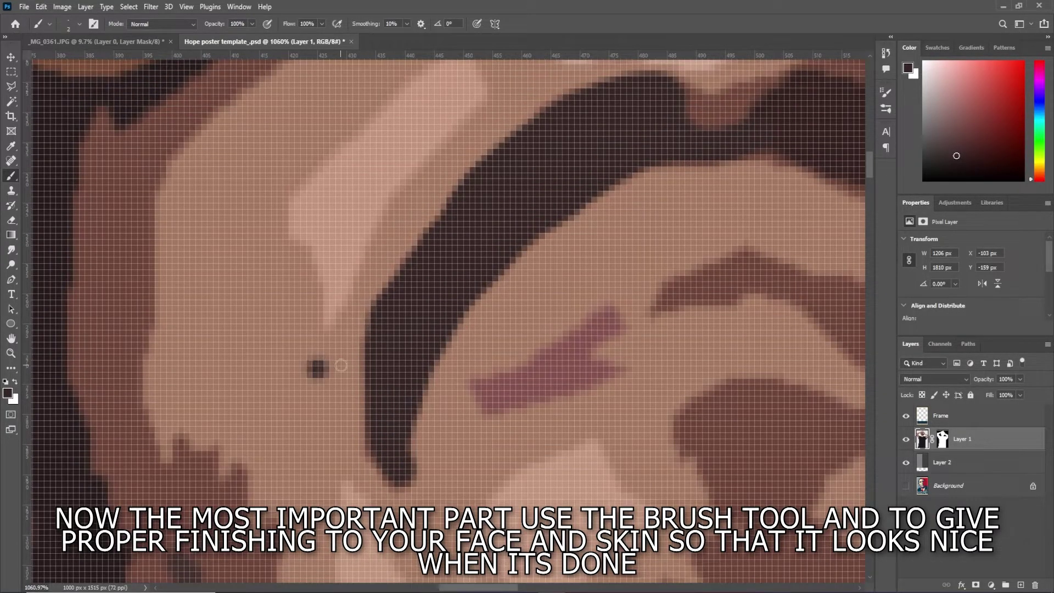
{"action": "scroll", "coordinate": [384, 312], "scroll_direction": "up", "scroll_amount": 2}
{"action": "key", "text": "bracketleft"}
{"action": "key", "text": "bracketleft"}
{"action": "key", "text": "bracketleft"}
{"action": "scroll", "coordinate": [398, 371], "scroll_direction": "down", "scroll_amount": 1}
{"action": "mouse_move", "coordinate": [510, 395]}
{"action": "left_mouse_down"}
{"action": "mouse_move", "coordinate": [426, 464]}
{"action": "mouse_move", "coordinate": [431, 487]}
{"action": "mouse_move", "coordinate": [478, 399]}
{"action": "mouse_move", "coordinate": [436, 513]}
{"action": "left_mouse_up"}
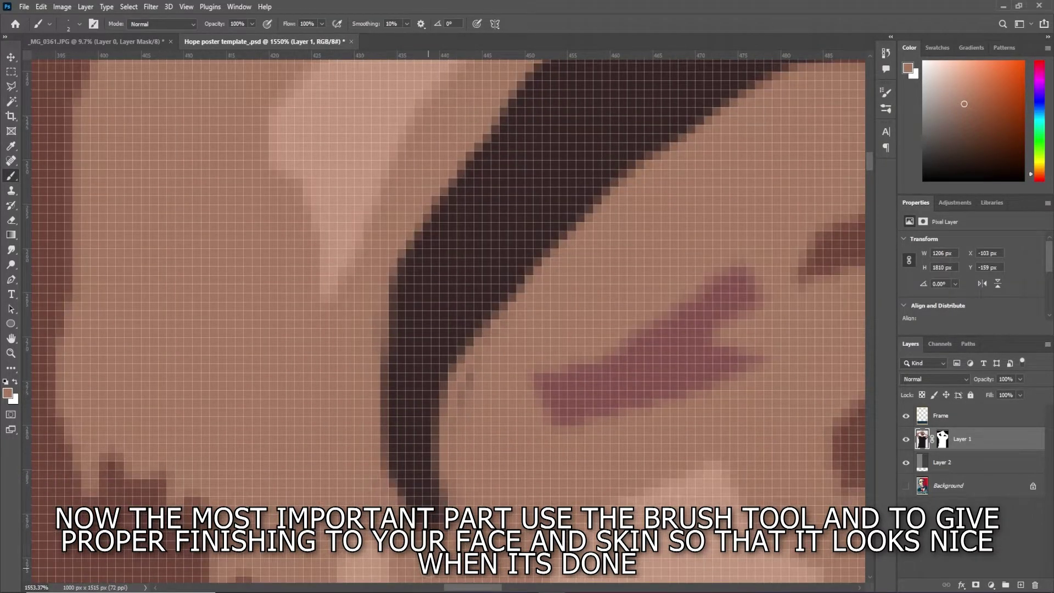
{"action": "scroll", "coordinate": [466, 415], "scroll_direction": "down", "scroll_amount": 1}
{"action": "scroll", "coordinate": [434, 423], "scroll_direction": "down", "scroll_amount": 5}
{"action": "scroll", "coordinate": [459, 470], "scroll_direction": "up", "scroll_amount": 5}
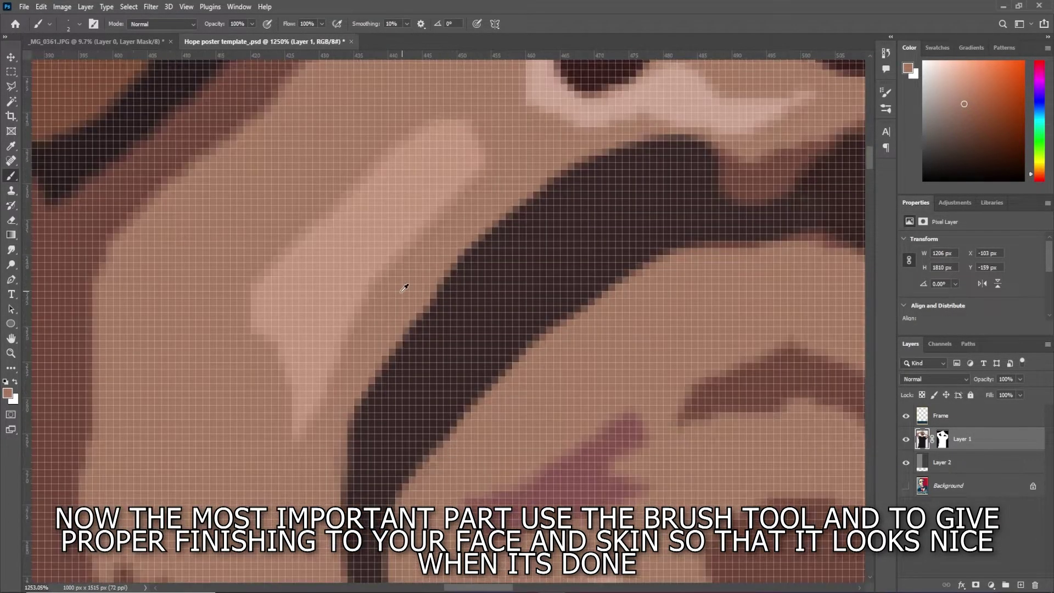
{"action": "scroll", "coordinate": [536, 305], "scroll_direction": "up", "scroll_amount": 1}
Darken and smooth the moustache outline with the sampled dark moustache colour and a larger brush
{"action": "key", "text": "bracketright"}
{"action": "key", "text": "bracketright"}
{"action": "key", "text": "bracketright"}
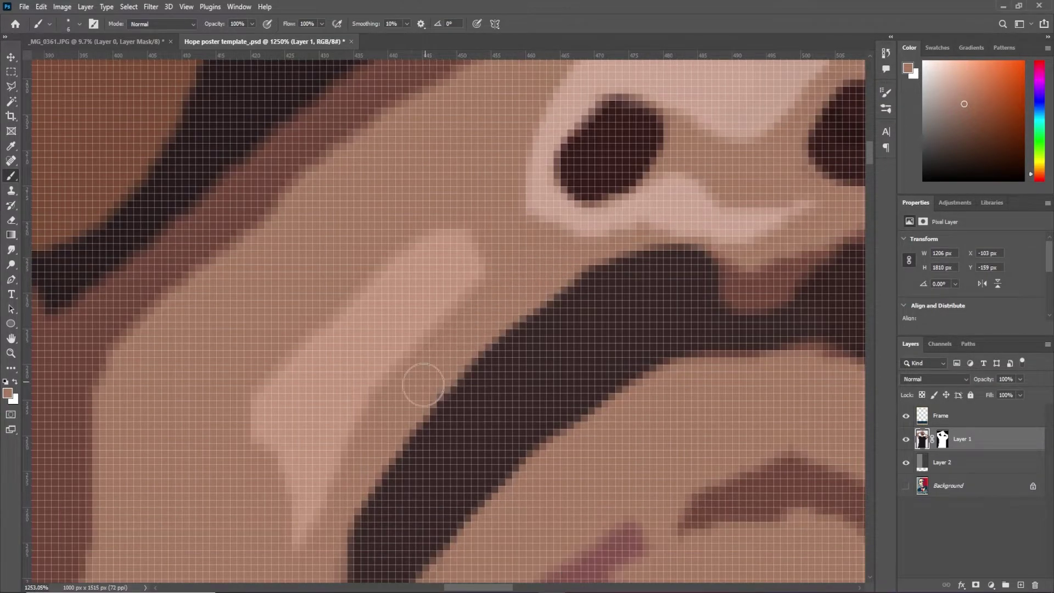
{"action": "scroll", "coordinate": [408, 428], "scroll_direction": "down", "scroll_amount": 3}
{"action": "scroll", "coordinate": [310, 497], "scroll_direction": "down", "scroll_amount": 4}
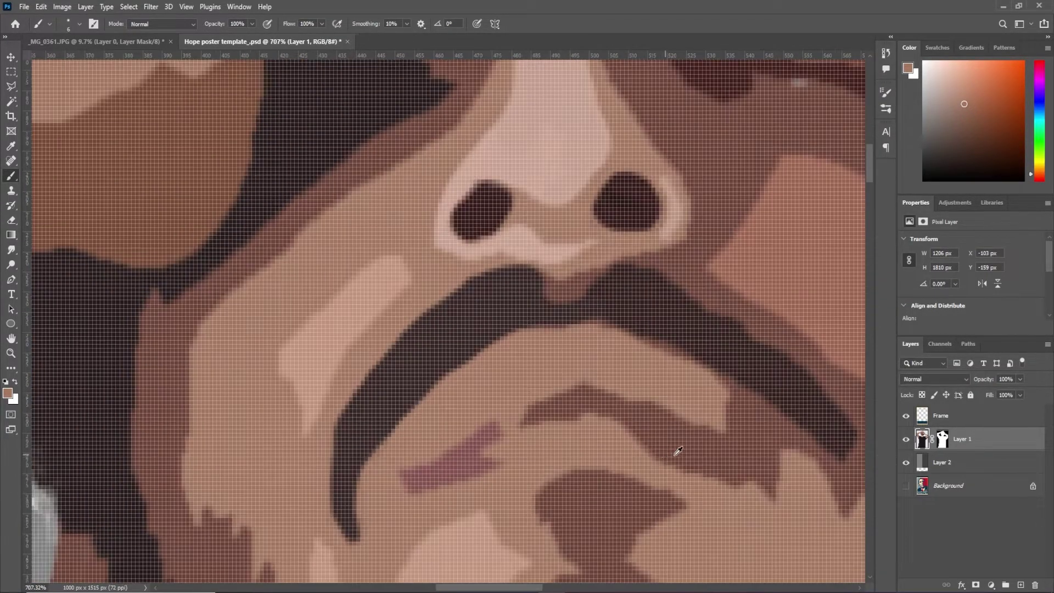
{"action": "scroll", "coordinate": [677, 446], "scroll_direction": "up", "scroll_amount": 1}
{"action": "scroll", "coordinate": [494, 411], "scroll_direction": "right", "scroll_amount": 3}
{"action": "scroll", "coordinate": [352, 367], "scroll_direction": "up", "scroll_amount": 2}
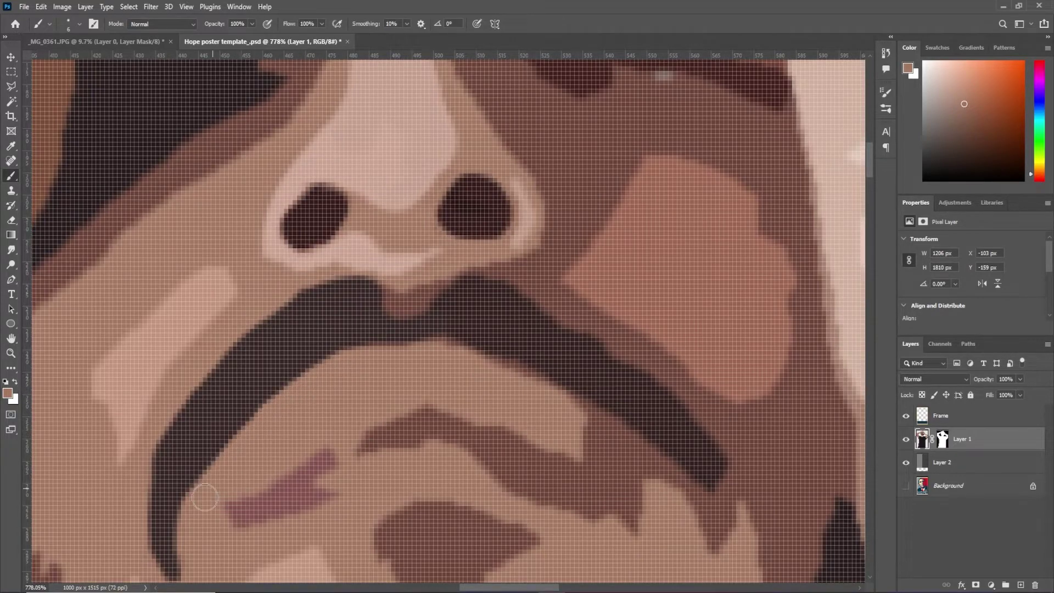
{"action": "left_click", "coordinate": [334, 332], "text": "alt"}
{"action": "scroll", "coordinate": [356, 346], "scroll_direction": "up", "scroll_amount": 2}
{"action": "mouse_move", "coordinate": [369, 357]}
{"action": "left_mouse_down"}
{"action": "mouse_move", "coordinate": [583, 362]}
{"action": "mouse_move", "coordinate": [811, 504]}
{"action": "left_mouse_up"}
{"action": "scroll", "coordinate": [494, 305], "scroll_direction": "down", "scroll_amount": 2}
{"action": "mouse_move", "coordinate": [500, 332]}
{"action": "left_mouse_down"}
{"action": "mouse_move", "coordinate": [623, 388]}
{"action": "mouse_move", "coordinate": [811, 499]}
{"action": "left_mouse_up"}
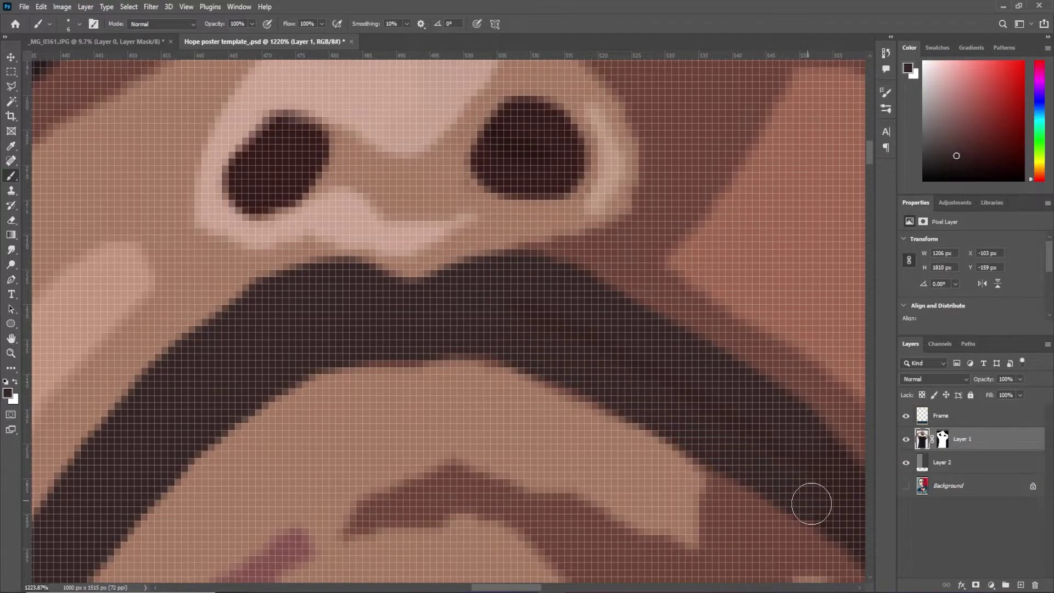
{"action": "scroll", "coordinate": [651, 398], "scroll_direction": "up", "scroll_amount": 2}
Darken the moustache's lower end and tip edge with dark paint
{"action": "scroll", "coordinate": [652, 399], "scroll_direction": "down", "scroll_amount": 2}
{"action": "scroll", "coordinate": [576, 406], "scroll_direction": "right", "scroll_amount": 3}
{"action": "scroll", "coordinate": [543, 416], "scroll_direction": "up", "scroll_amount": 2}
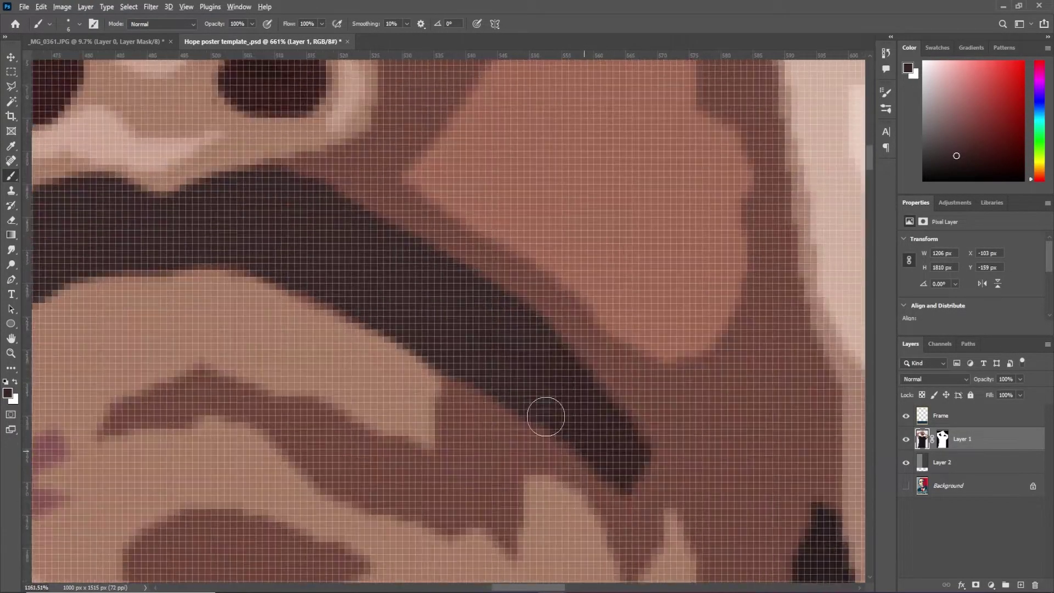
{"action": "left_click_drag", "start_coordinate": [603, 440], "coordinate": [635, 549]}
{"action": "scroll", "coordinate": [636, 546], "scroll_direction": "up", "scroll_amount": 2}
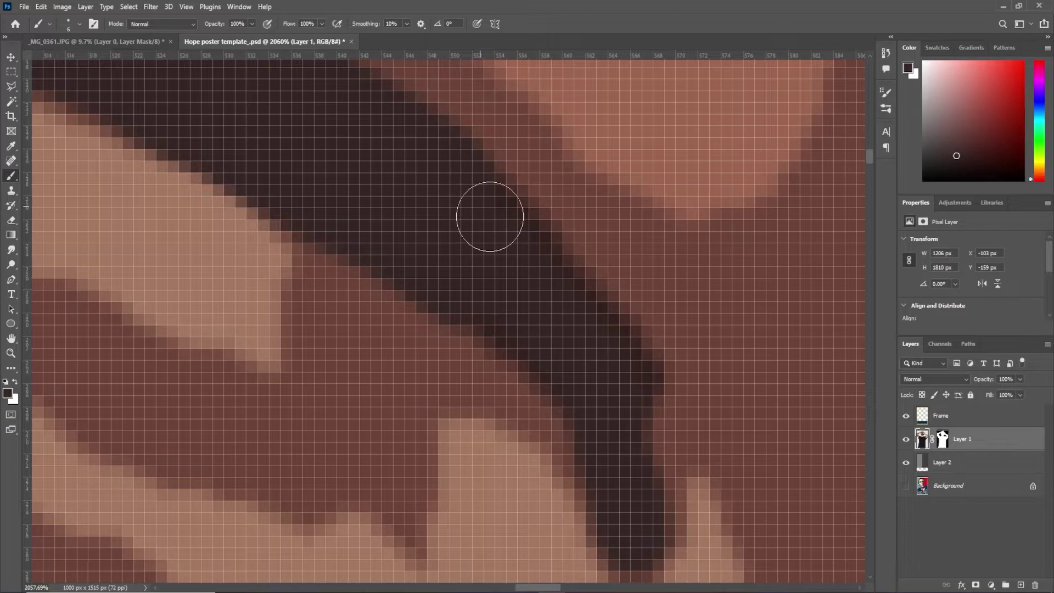
{"action": "left_click_drag", "start_coordinate": [472, 298], "coordinate": [627, 517]}
{"action": "scroll", "coordinate": [818, 435], "scroll_direction": "down", "scroll_amount": 2}
{"action": "left_click_drag", "start_coordinate": [664, 274], "coordinate": [634, 454]}
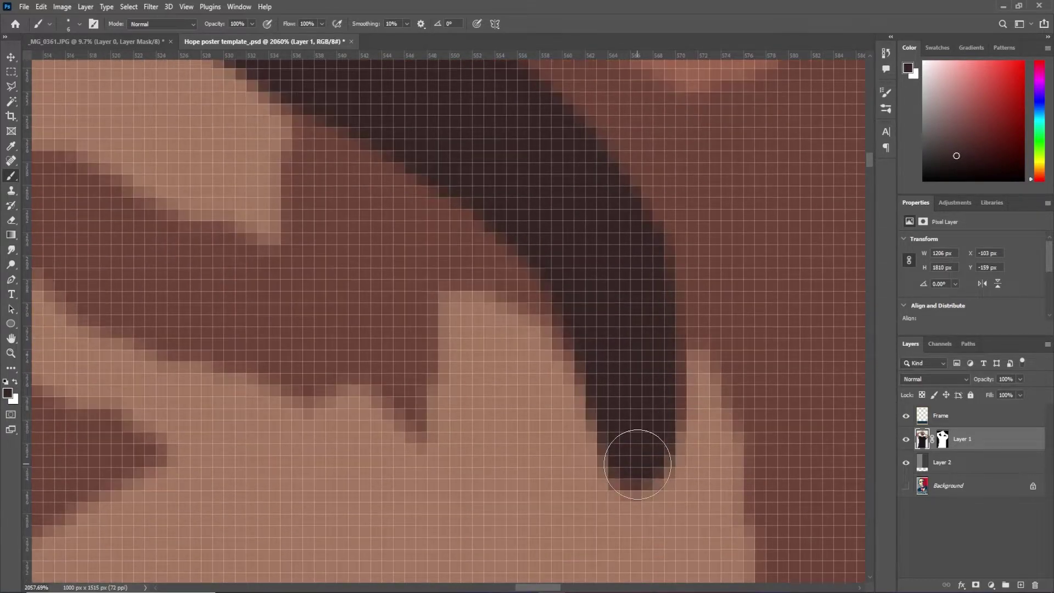
Paint light skin tone along the moustache's right and upper-left edges to smooth them
{"action": "left_click", "coordinate": [699, 378], "text": "alt"}
{"action": "left_click_drag", "start_coordinate": [699, 378], "coordinate": [653, 491]}
{"action": "key", "text": "["}
{"action": "key", "text": "["}
{"action": "key", "text": "["}
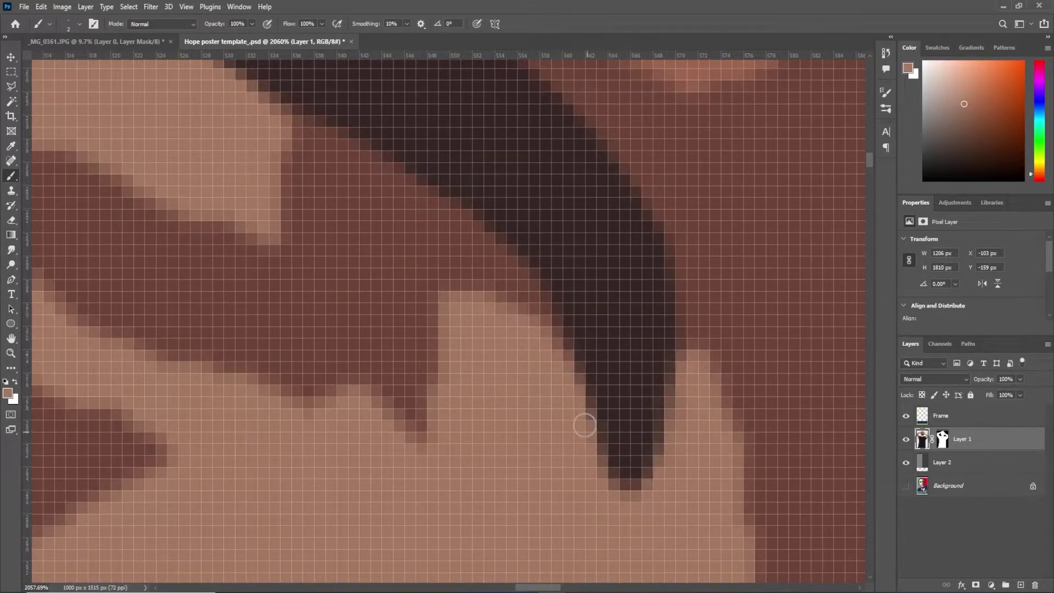
{"action": "left_click_drag", "start_coordinate": [538, 324], "coordinate": [408, 231]}
{"action": "scroll", "coordinate": [521, 370], "scroll_direction": "up", "scroll_amount": 3}
{"action": "left_click_drag", "start_coordinate": [287, 212], "coordinate": [584, 499]}
{"action": "mouse_move", "coordinate": [428, 368]}
{"action": "left_mouse_down"}
{"action": "mouse_move", "coordinate": [247, 287]}
{"action": "mouse_move", "coordinate": [524, 420]}
{"action": "mouse_move", "coordinate": [271, 277]}
{"action": "left_mouse_up"}
{"action": "left_click_drag", "start_coordinate": [369, 274], "coordinate": [501, 435]}
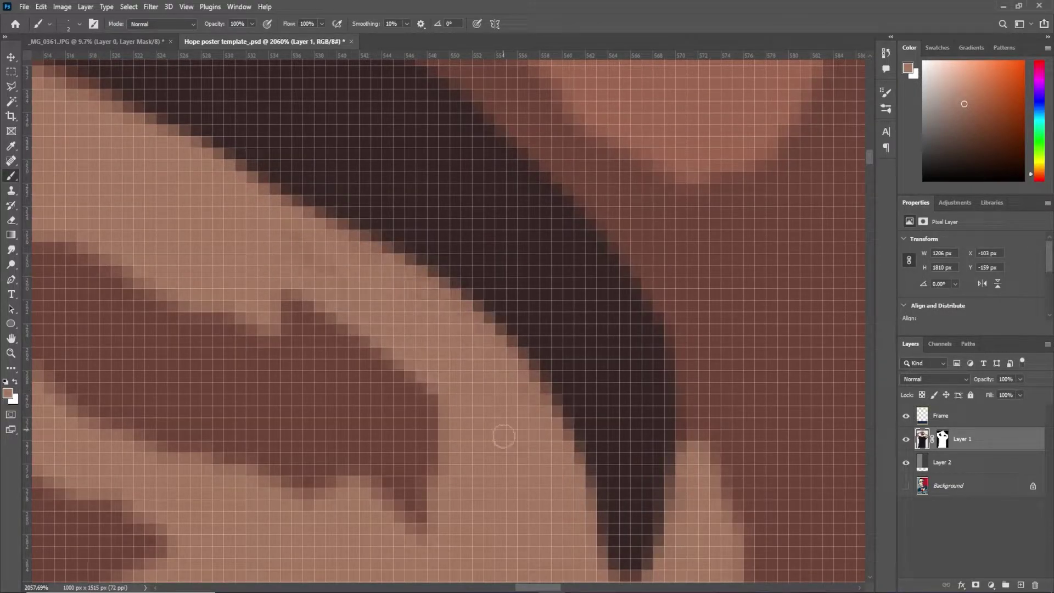
{"action": "scroll", "coordinate": [348, 465], "scroll_direction": "down", "scroll_amount": 5}
{"action": "scroll", "coordinate": [348, 465], "scroll_direction": "down", "scroll_amount": 5}
{"action": "scroll", "coordinate": [519, 352], "scroll_direction": "up", "scroll_amount": 4}
{"action": "scroll", "coordinate": [519, 353], "scroll_direction": "up", "scroll_amount": 3}
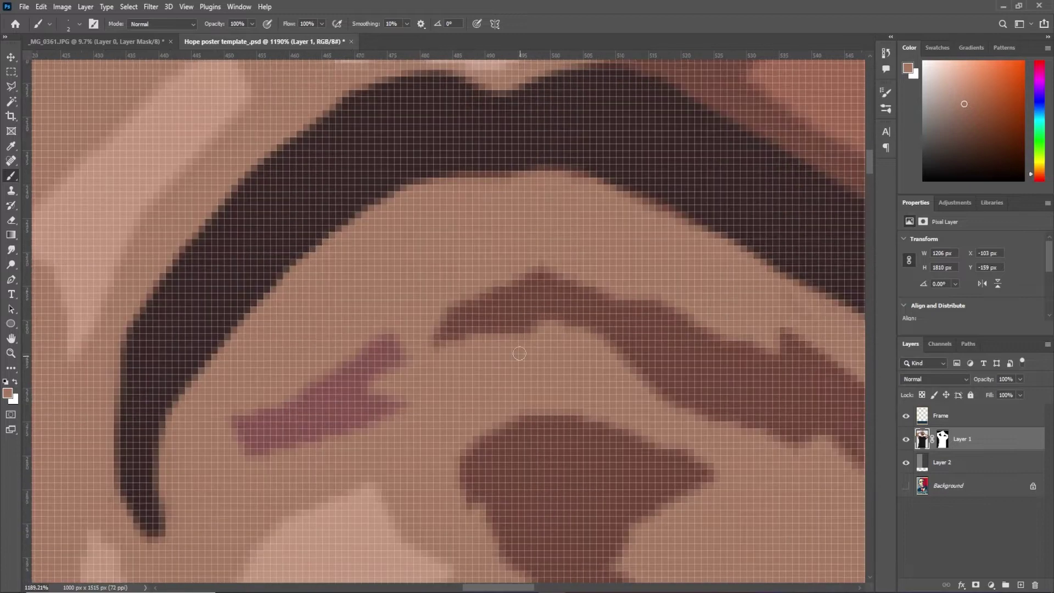
Cover the pink upper and lower lip strokes with sampled dark brown
{"action": "left_click", "coordinate": [370, 364], "text": "alt"}
{"action": "scroll", "coordinate": [463, 306], "scroll_direction": "up", "scroll_amount": 2}
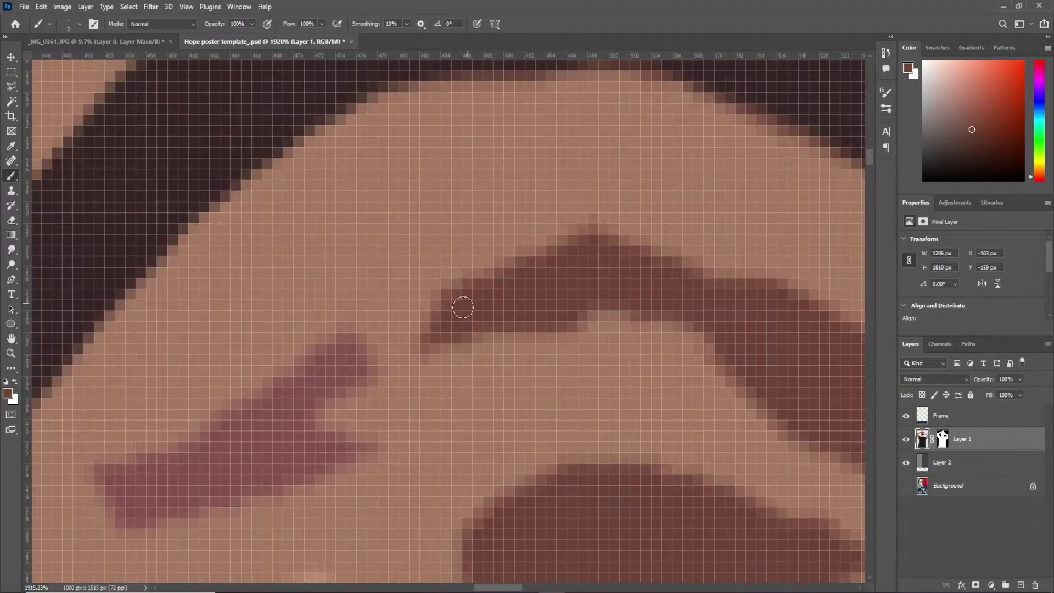
{"action": "mouse_move", "coordinate": [463, 305]}
{"action": "left_mouse_down"}
{"action": "mouse_move", "coordinate": [343, 371]}
{"action": "mouse_move", "coordinate": [348, 348]}
{"action": "mouse_move", "coordinate": [103, 481]}
{"action": "mouse_move", "coordinate": [357, 335]}
{"action": "mouse_move", "coordinate": [99, 471]}
{"action": "mouse_move", "coordinate": [341, 441]}
{"action": "mouse_move", "coordinate": [246, 426]}
{"action": "left_mouse_up"}
{"action": "scroll", "coordinate": [245, 426], "scroll_direction": "down", "scroll_amount": 3}
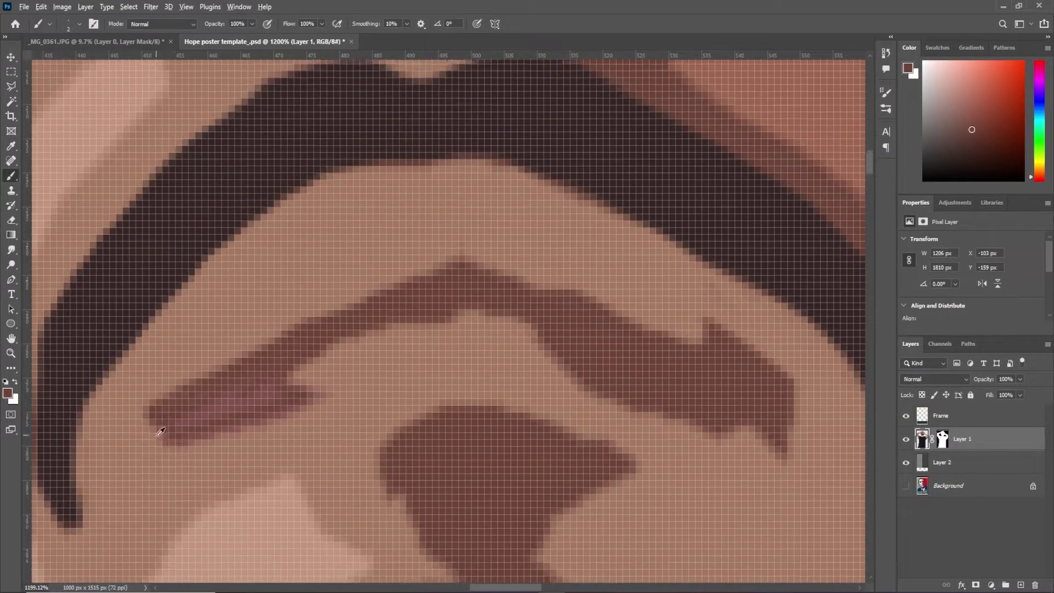
{"action": "scroll", "coordinate": [155, 430], "scroll_direction": "up", "scroll_amount": 3}
{"action": "mouse_move", "coordinate": [165, 423]}
{"action": "left_mouse_down"}
{"action": "mouse_move", "coordinate": [340, 360]}
{"action": "mouse_move", "coordinate": [338, 393]}
{"action": "left_mouse_up"}
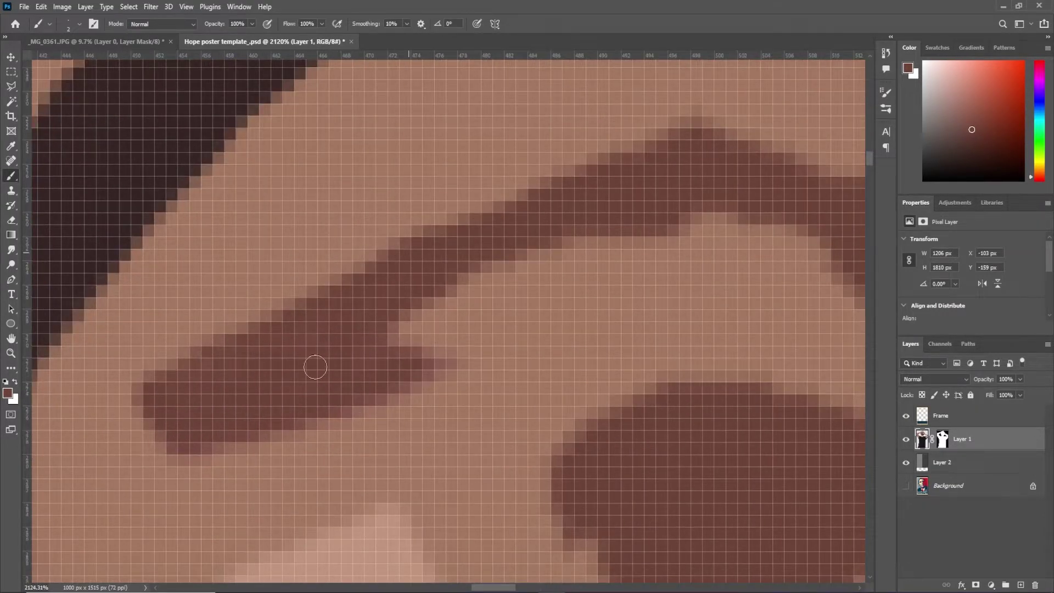
{"action": "scroll", "coordinate": [315, 367], "scroll_direction": "down", "scroll_amount": 3}
{"action": "scroll", "coordinate": [282, 377], "scroll_direction": "up", "scroll_amount": 3}
{"action": "scroll", "coordinate": [357, 359], "scroll_direction": "up", "scroll_amount": 1}
{"action": "scroll", "coordinate": [322, 313], "scroll_direction": "down", "scroll_amount": 1}
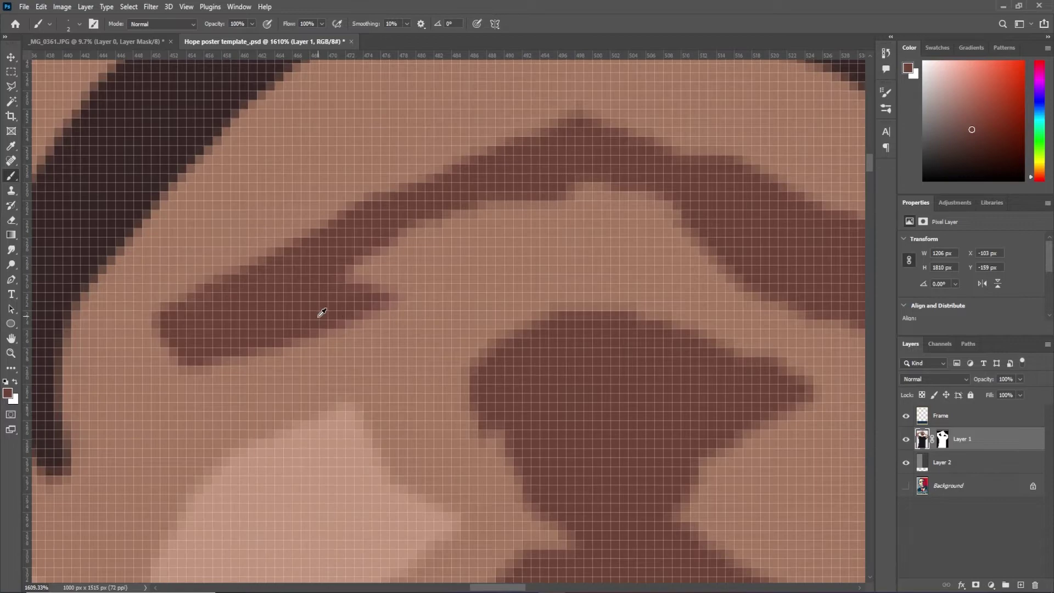
{"action": "scroll", "coordinate": [322, 313], "scroll_direction": "down", "scroll_amount": 6}
{"action": "scroll", "coordinate": [171, 330], "scroll_direction": "up", "scroll_amount": 3}
{"action": "left_click", "coordinate": [171, 330], "text": "alt"}
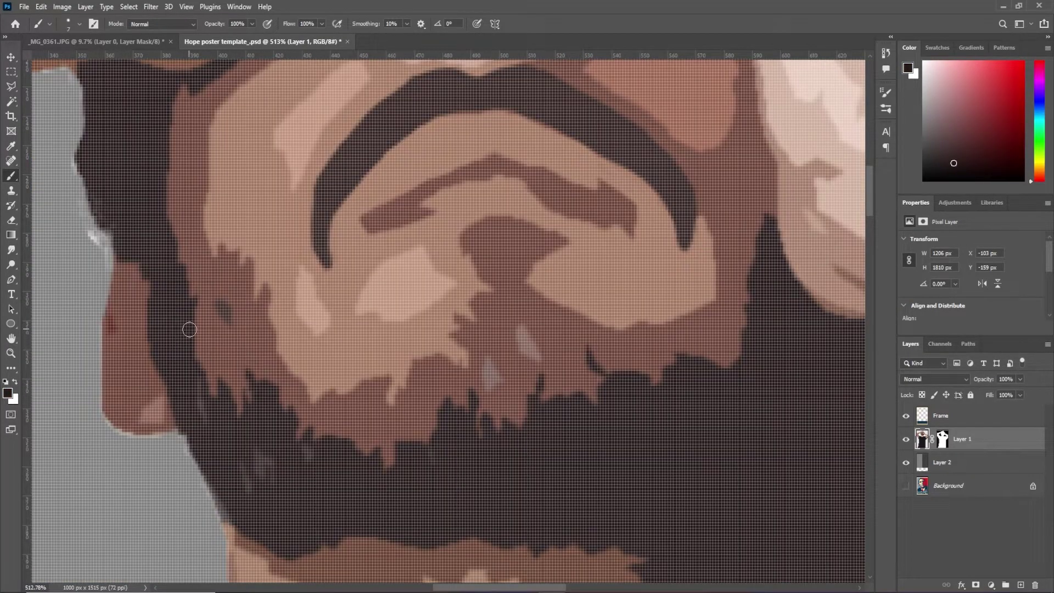
Cover the lighter chin patch with sampled reddish-brown skin tone using a larger brush
{"action": "key", "text": "bracketright"}
{"action": "key", "text": "bracketright"}
{"action": "key", "text": "bracketright"}
{"action": "left_click", "coordinate": [222, 308], "text": "alt"}
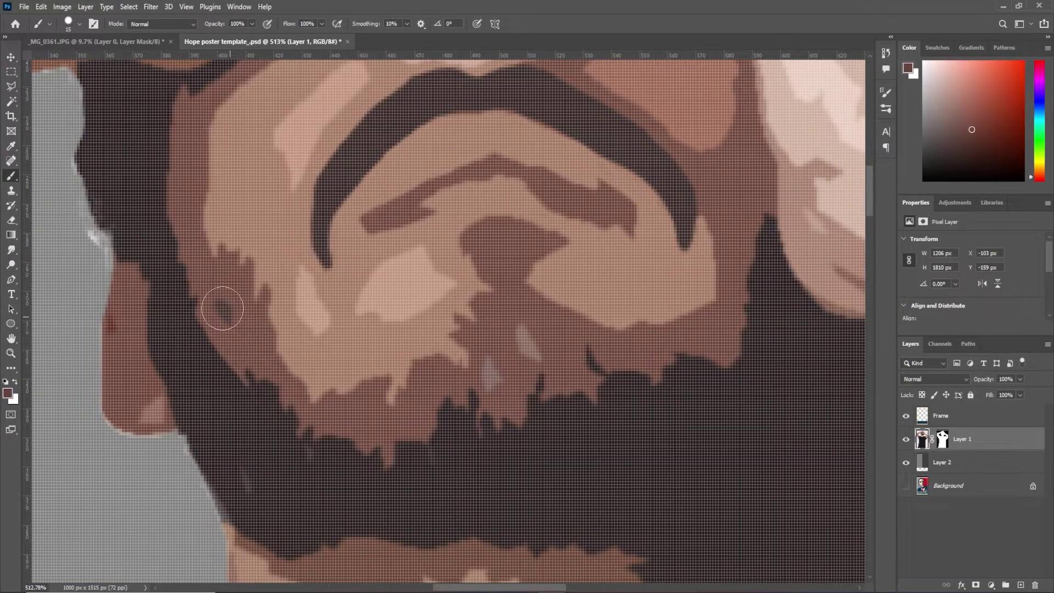
{"action": "scroll", "coordinate": [222, 308], "scroll_direction": "down", "scroll_amount": 2}
{"action": "scroll", "coordinate": [307, 384], "scroll_direction": "up", "scroll_amount": 2}
{"action": "scroll", "coordinate": [403, 436], "scroll_direction": "down", "scroll_amount": 1}
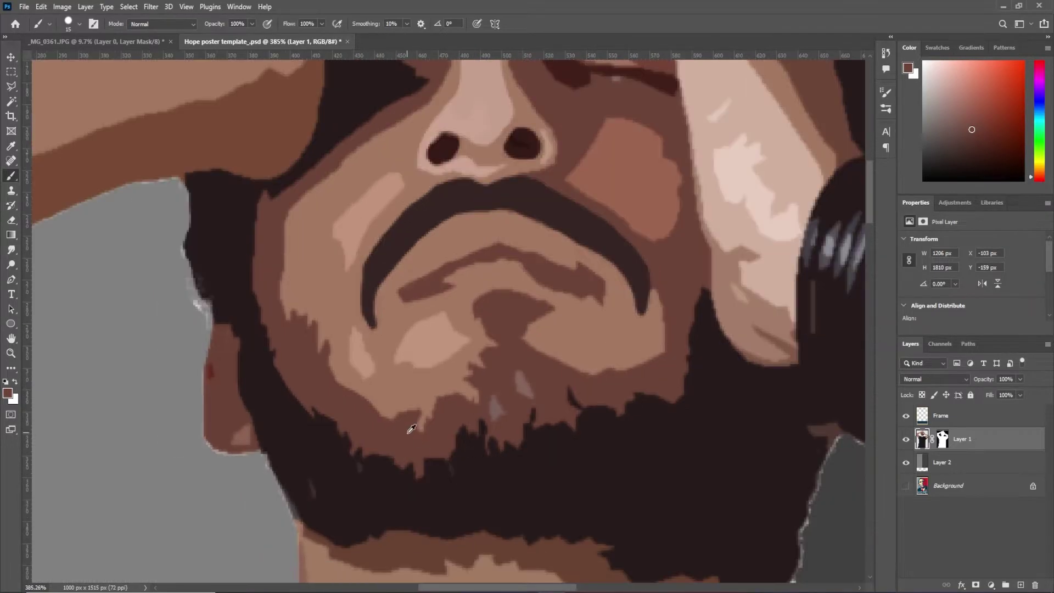
{"action": "mouse_move", "coordinate": [463, 401]}
{"action": "left_mouse_down"}
{"action": "mouse_move", "coordinate": [453, 400]}
{"action": "mouse_move", "coordinate": [477, 405]}
{"action": "mouse_move", "coordinate": [493, 370]}
{"action": "left_mouse_up"}
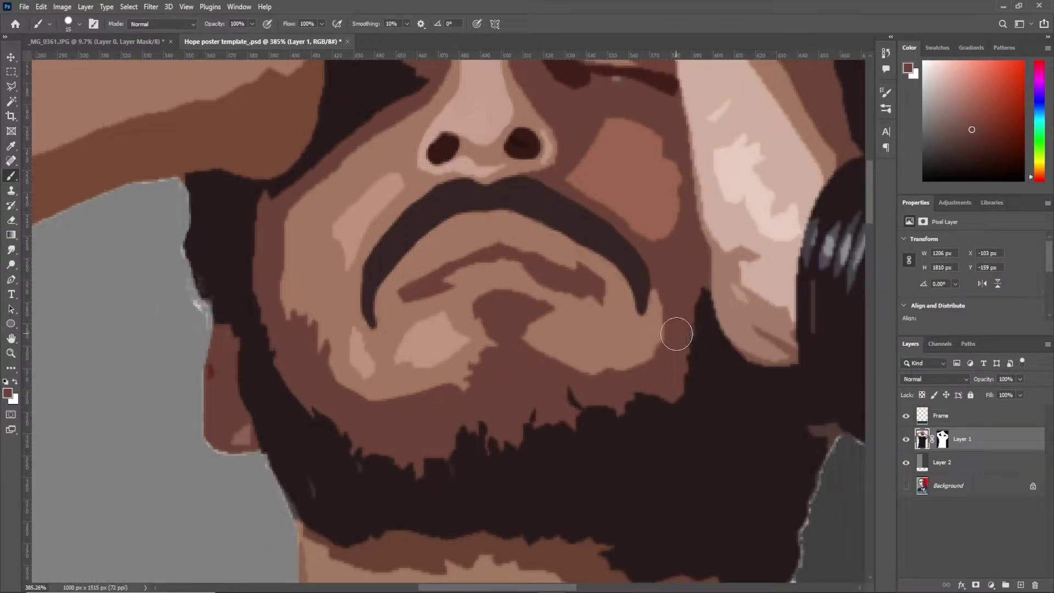
Replace an undone dark beard-edge stroke by cloning beard texture along the edge
{"action": "left_click", "coordinate": [436, 471], "text": "alt"}
{"action": "left_click_drag", "start_coordinate": [435, 470], "coordinate": [452, 456]}
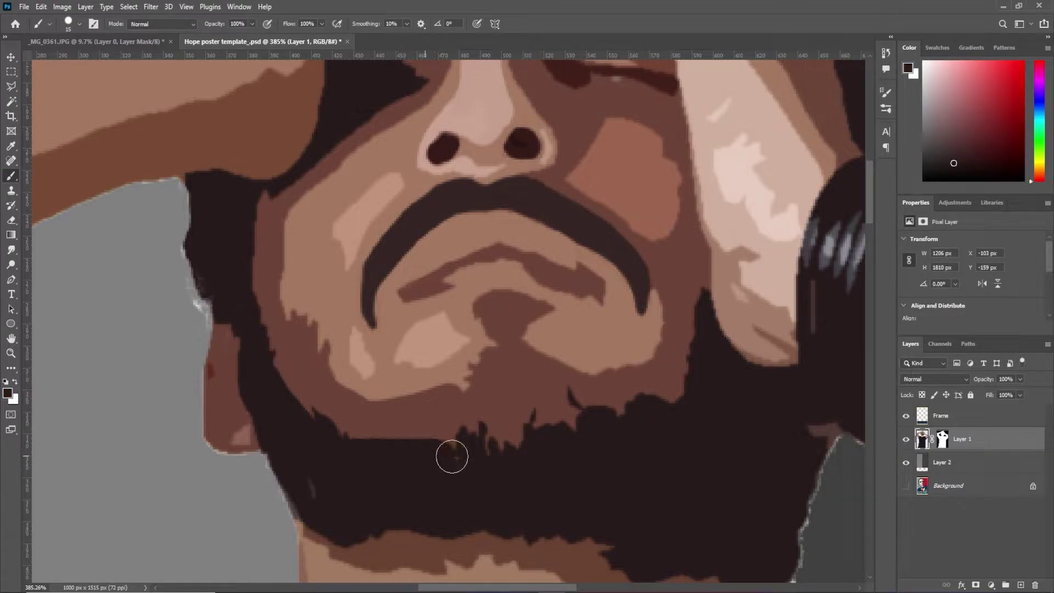
{"action": "key", "text": "ctrl+z"}
{"action": "left_click", "coordinate": [11, 190]}
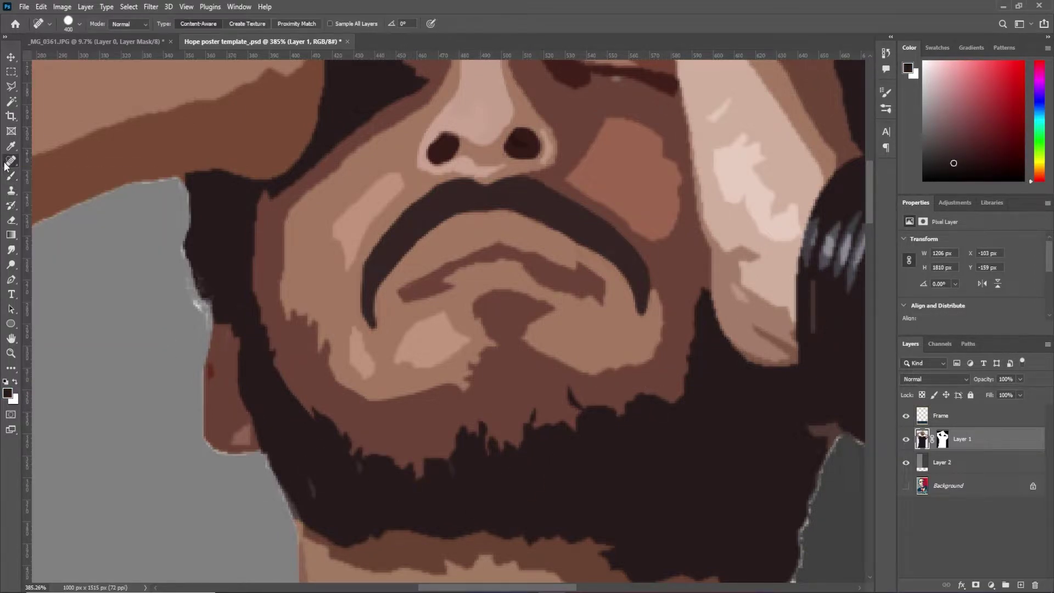
{"action": "left_click_drag", "start_coordinate": [400, 440], "coordinate": [338, 443]}
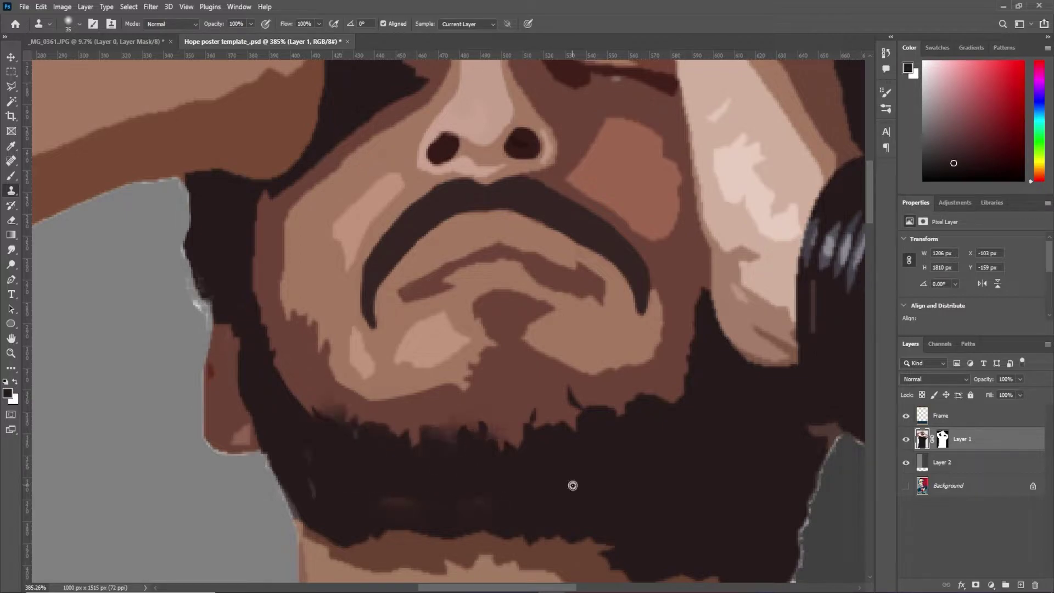
Paint sampled light pink over the left cheek down toward the chin with a half-size brush
{"action": "key", "text": "b"}
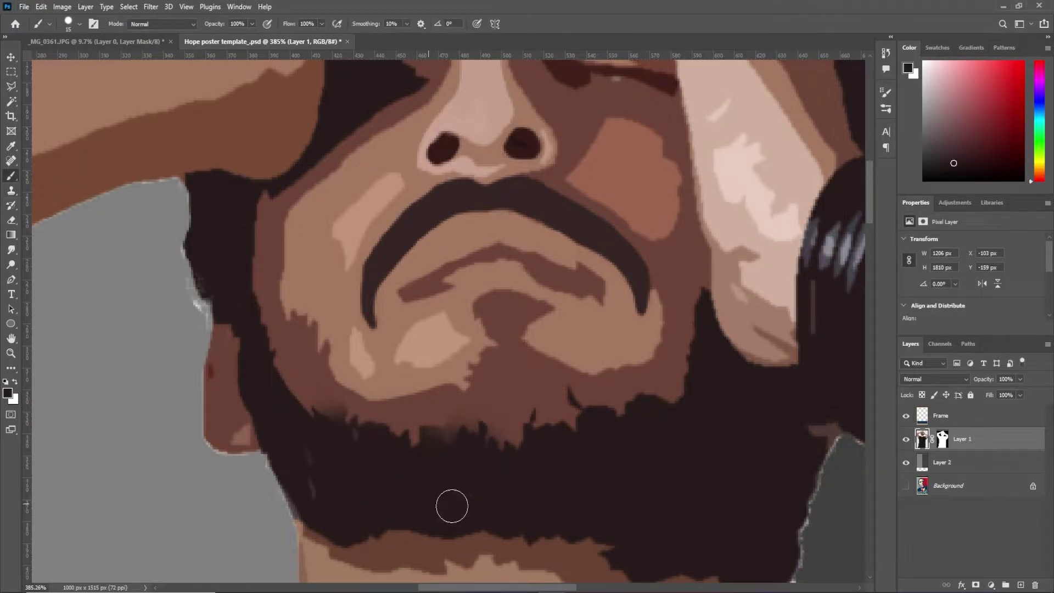
{"action": "left_click", "coordinate": [336, 425], "text": "alt"}
{"action": "scroll", "coordinate": [336, 424], "scroll_direction": "up", "scroll_amount": 3}
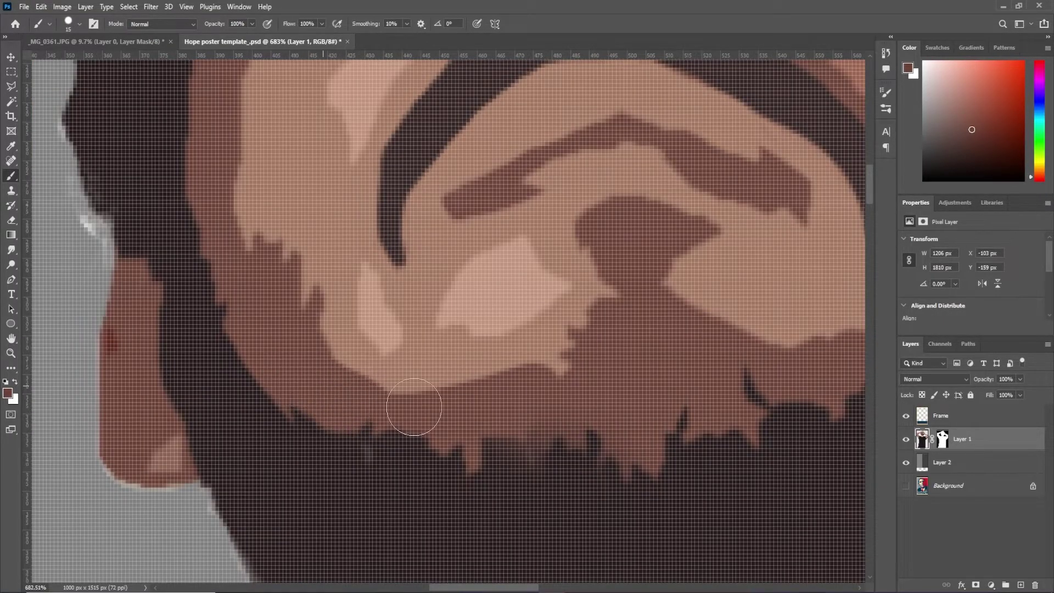
{"action": "scroll", "coordinate": [607, 417], "scroll_direction": "up", "scroll_amount": 2}
{"action": "key", "text": "bracketleft"}
{"action": "key", "text": "bracketleft"}
{"action": "key", "text": "bracketleft"}
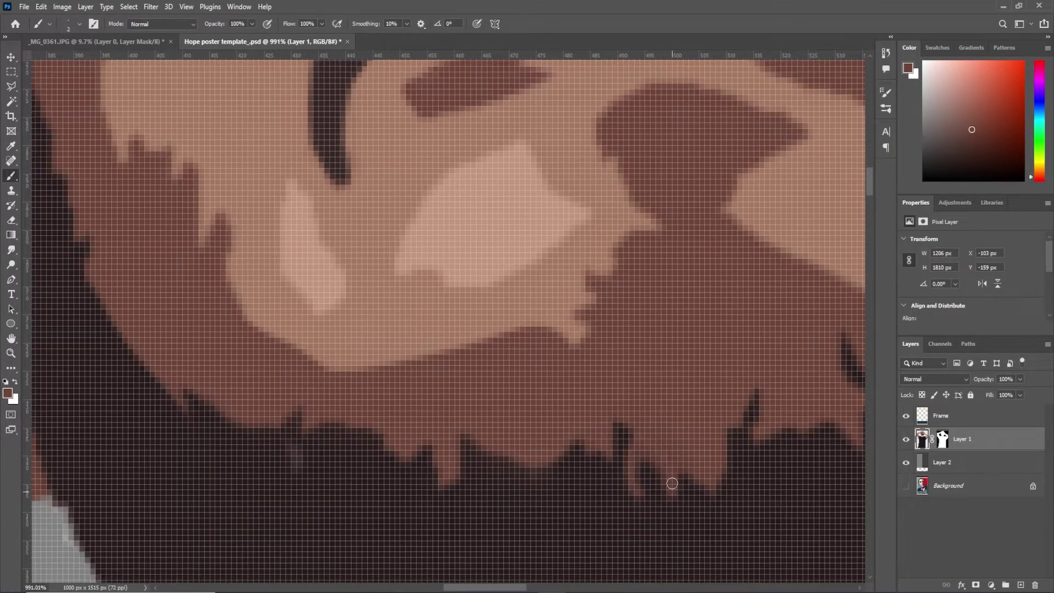
{"action": "scroll", "coordinate": [320, 478], "scroll_direction": "down", "scroll_amount": 5}
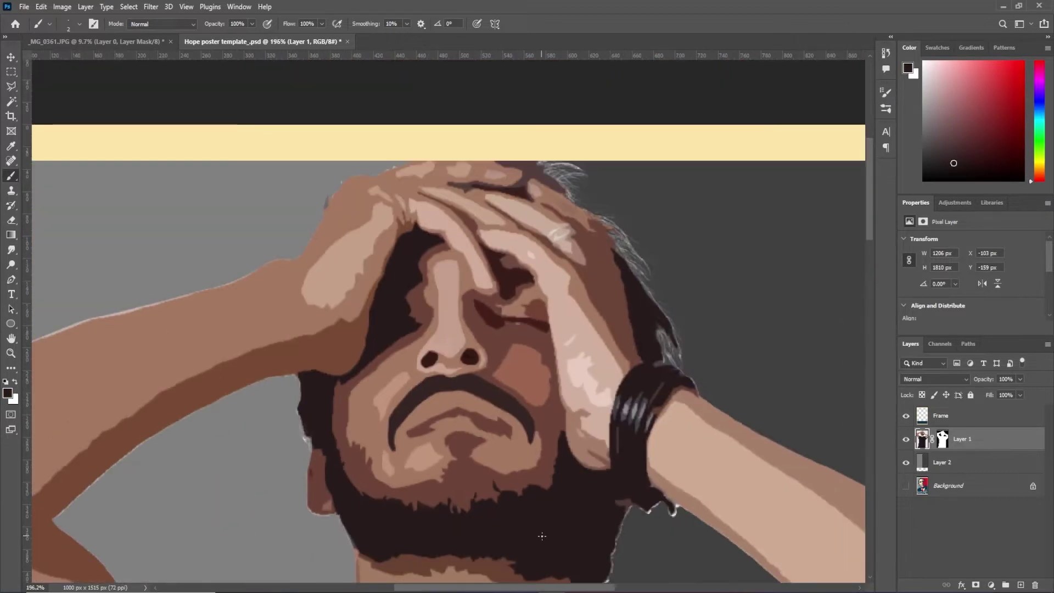
{"action": "scroll", "coordinate": [497, 534], "scroll_direction": "up", "scroll_amount": 2}
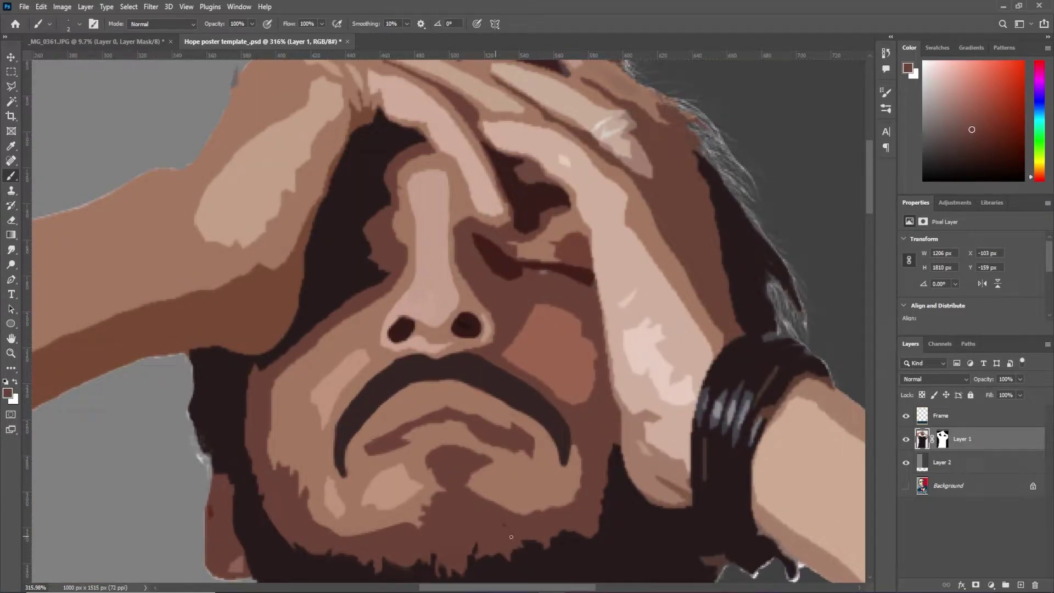
{"action": "scroll", "coordinate": [443, 530], "scroll_direction": "up", "scroll_amount": 2}
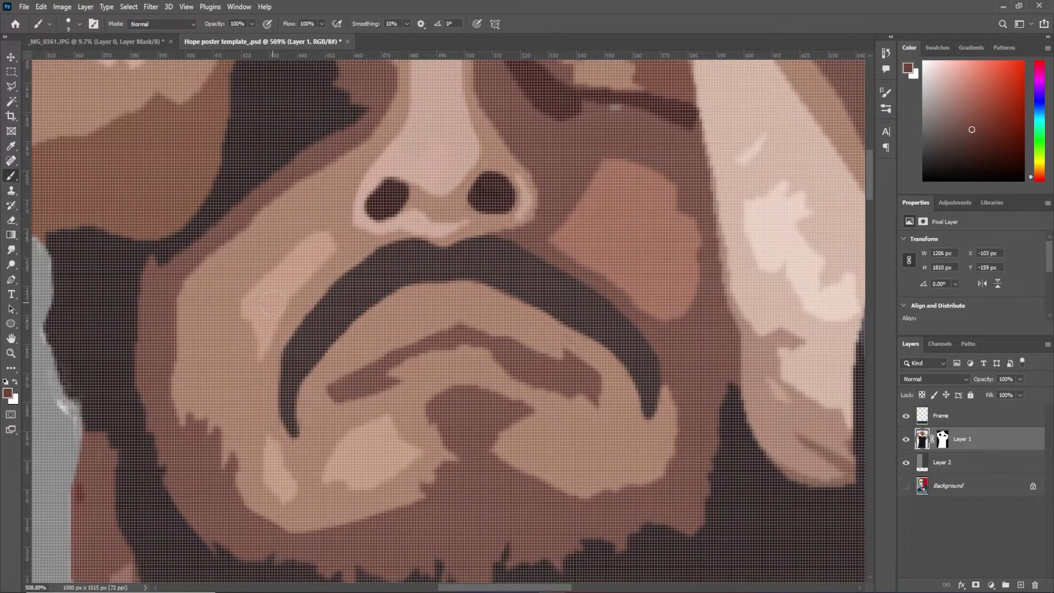
{"action": "left_click", "coordinate": [296, 279], "text": "alt"}
{"action": "mouse_move", "coordinate": [245, 301]}
{"action": "left_mouse_down"}
{"action": "mouse_move", "coordinate": [258, 447]}
{"action": "mouse_move", "coordinate": [383, 471]}
{"action": "left_mouse_up"}
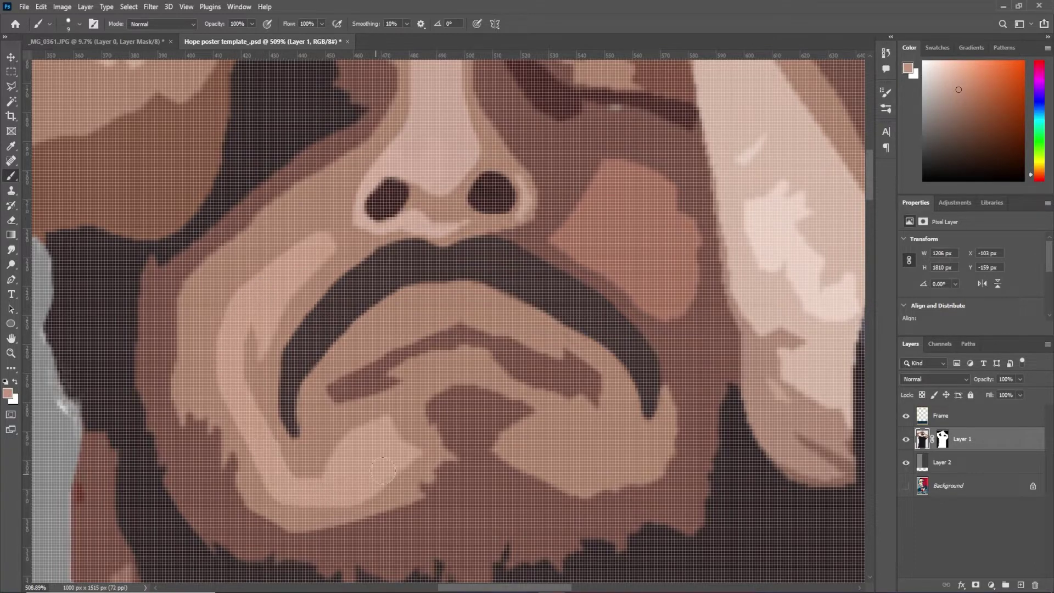
{"action": "left_click_drag", "start_coordinate": [285, 479], "coordinate": [256, 330]}
{"action": "mouse_move", "coordinate": [274, 242]}
{"action": "left_mouse_down"}
{"action": "mouse_move", "coordinate": [230, 275]}
{"action": "mouse_move", "coordinate": [223, 394]}
{"action": "left_mouse_up"}
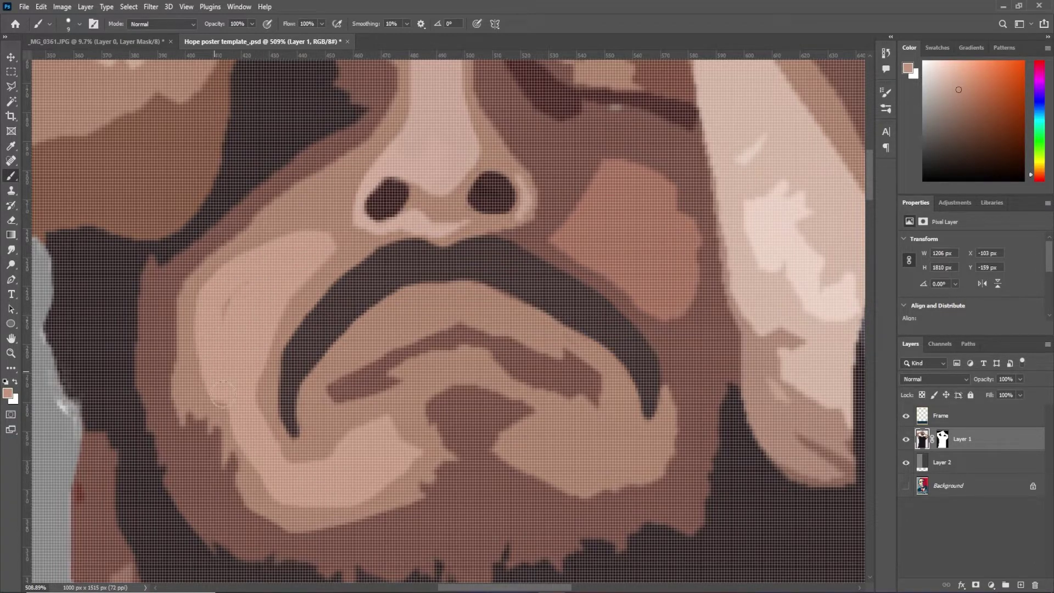
Review the portrait, reset colours to black and white, then select and deselect the grey backdrop
{"action": "scroll", "coordinate": [234, 335], "scroll_direction": "up", "scroll_amount": 2}
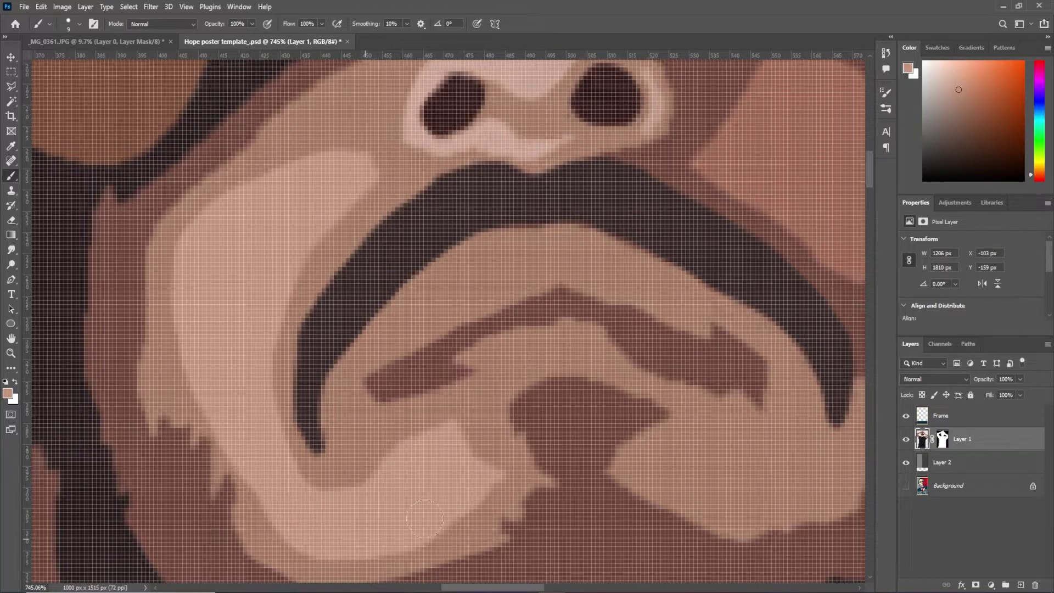
{"action": "scroll", "coordinate": [308, 510], "scroll_direction": "down", "scroll_amount": 5}
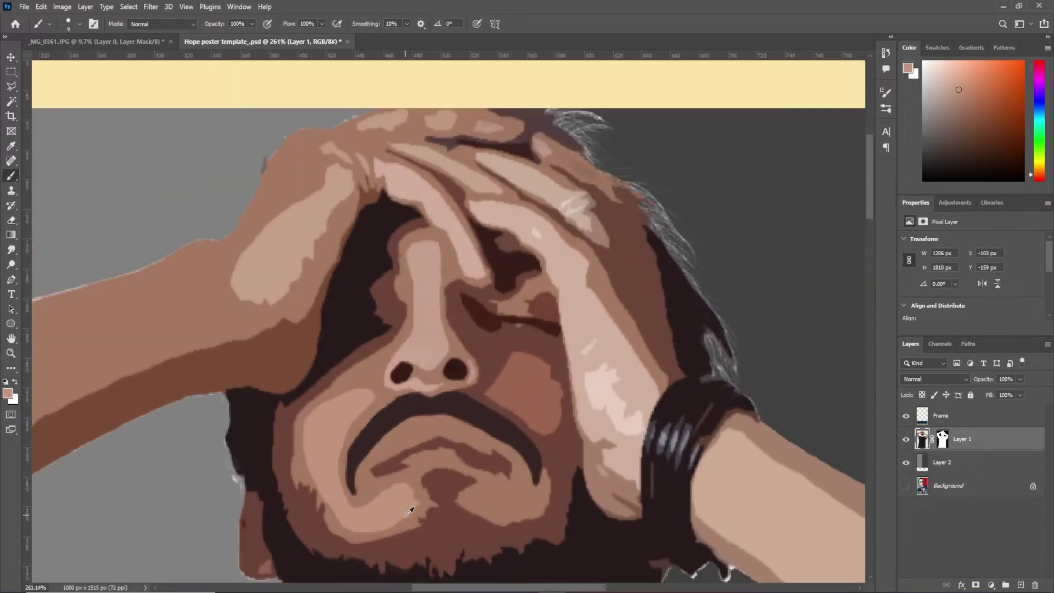
{"action": "scroll", "coordinate": [384, 384], "scroll_direction": "up", "scroll_amount": 4}
{"action": "scroll", "coordinate": [357, 295], "scroll_direction": "down", "scroll_amount": 1}
{"action": "scroll", "coordinate": [358, 295], "scroll_direction": "down", "scroll_amount": 4}
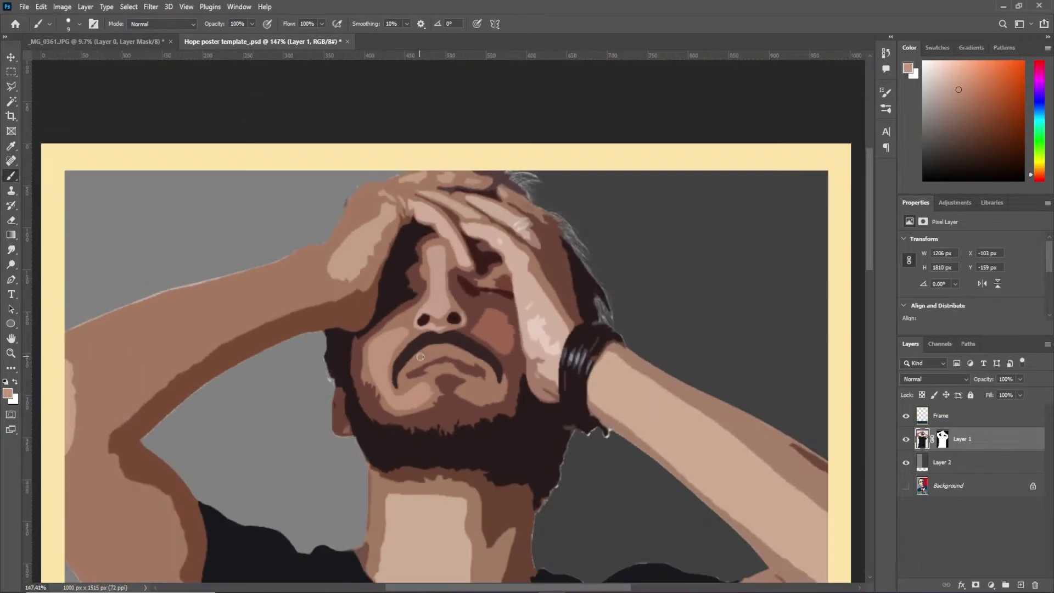
{"action": "scroll", "coordinate": [439, 340], "scroll_direction": "down", "scroll_amount": 2}
{"action": "scroll", "coordinate": [519, 384], "scroll_direction": "down", "scroll_amount": 2}
{"action": "scroll", "coordinate": [519, 383], "scroll_direction": "up", "scroll_amount": 1}
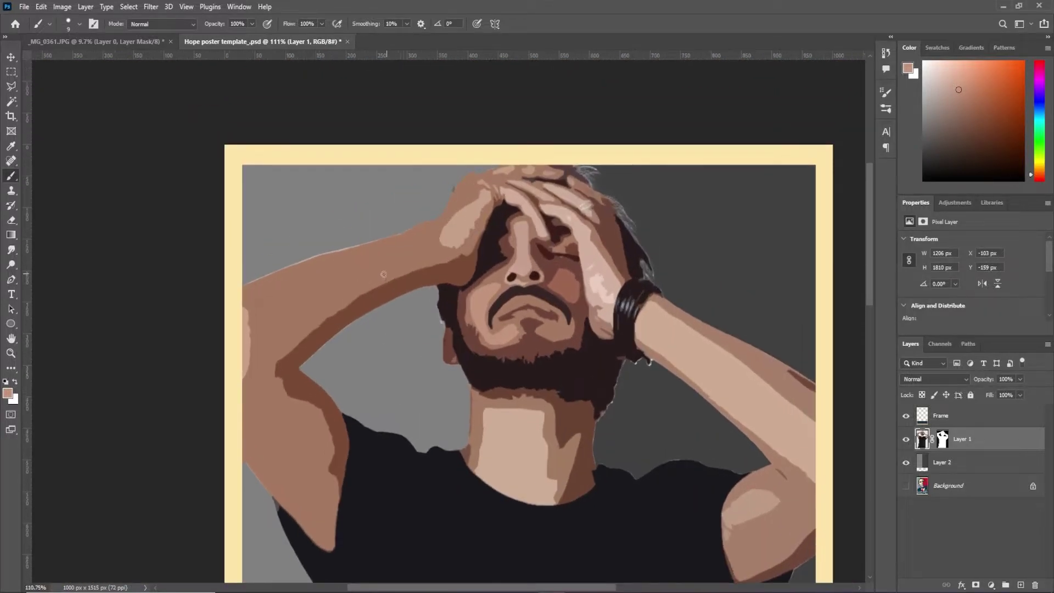
{"action": "scroll", "coordinate": [384, 274], "scroll_direction": "up", "scroll_amount": 2}
{"action": "key", "text": "d"}
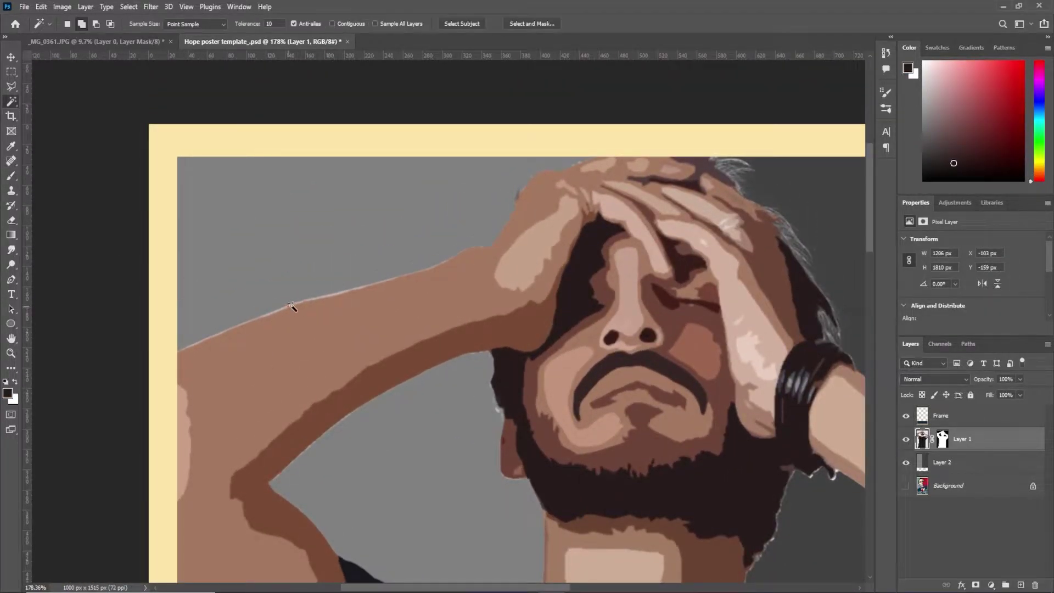
{"action": "key", "text": "ctrl+h"}
{"action": "key", "text": "ctrl+d"}
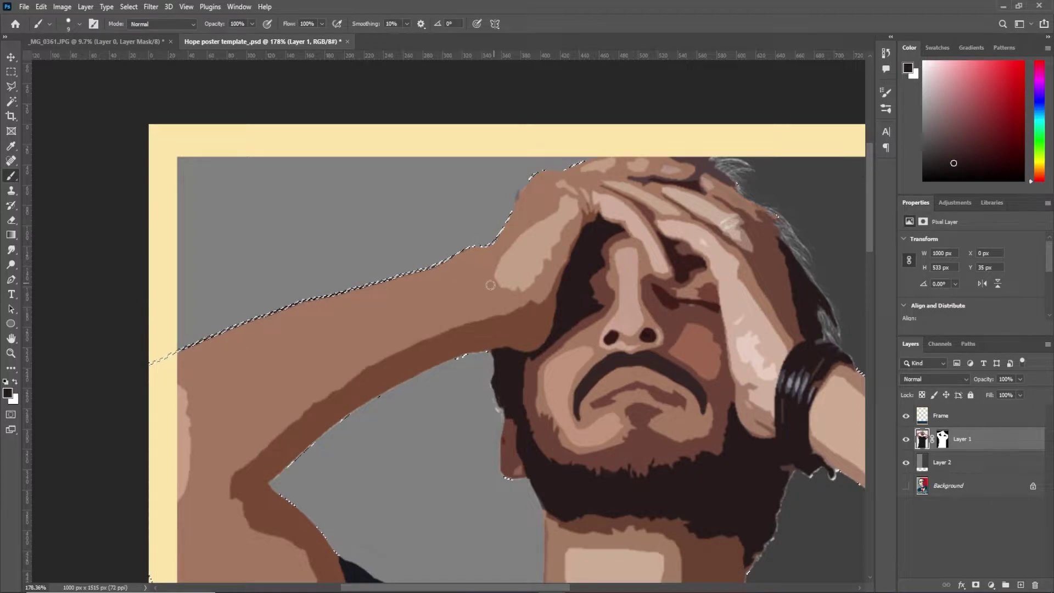
{"action": "scroll", "coordinate": [521, 469], "scroll_direction": "up", "scroll_amount": 1}
{"action": "scroll", "coordinate": [529, 465], "scroll_direction": "up", "scroll_amount": 3}
Undo the stray ear stroke and paint the inner and upper ear fold in dark beard colour
{"action": "scroll", "coordinate": [529, 465], "scroll_direction": "down", "scroll_amount": 2}
{"action": "left_click", "coordinate": [639, 541], "text": "alt"}
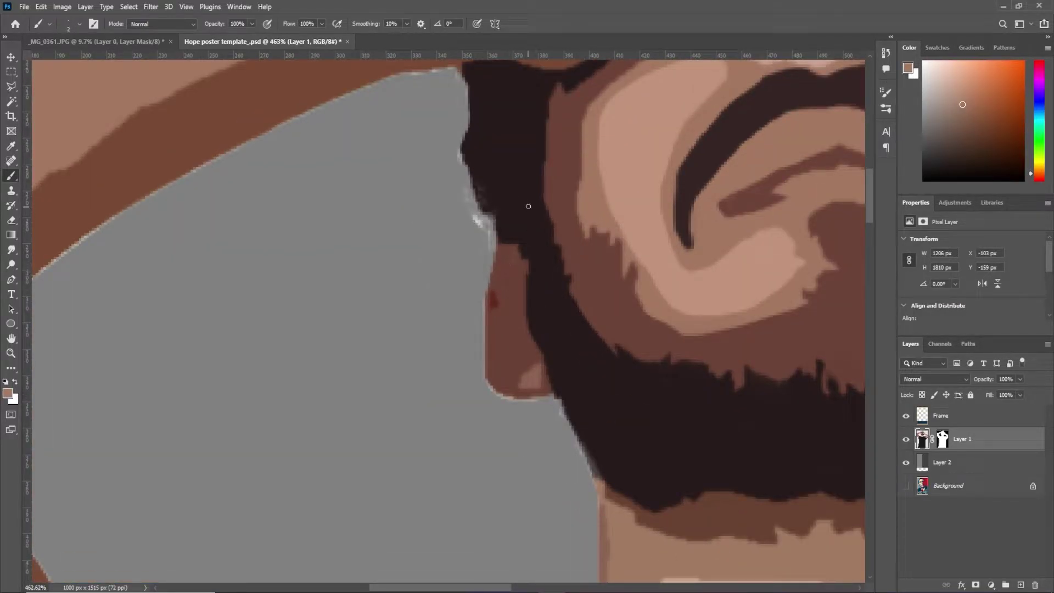
{"action": "left_click", "coordinate": [528, 206], "text": "alt"}
{"action": "key", "text": "ctrl+z"}
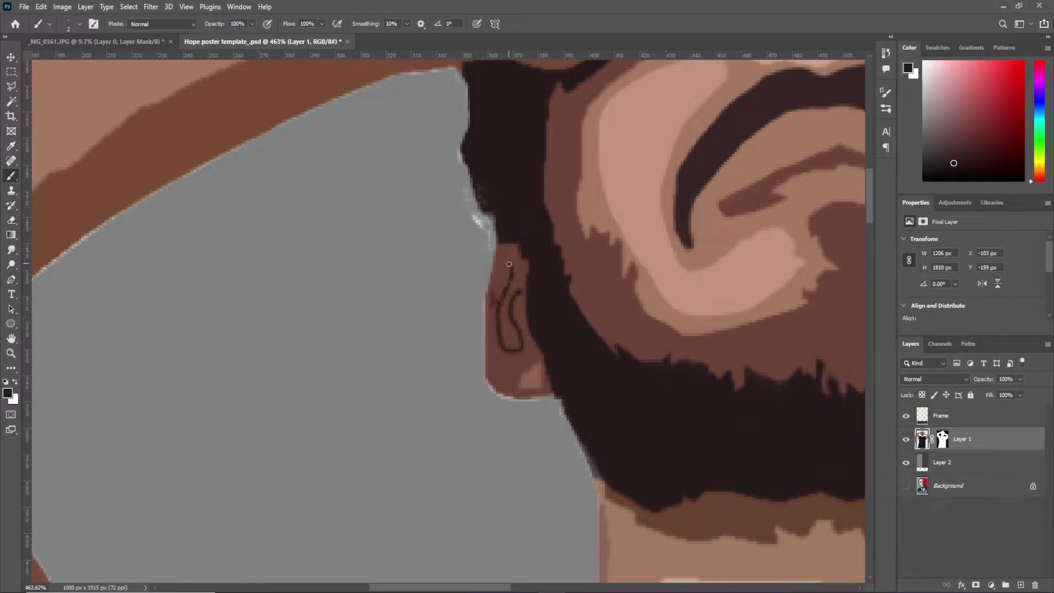
{"action": "scroll", "coordinate": [508, 264], "scroll_direction": "up", "scroll_amount": 4}
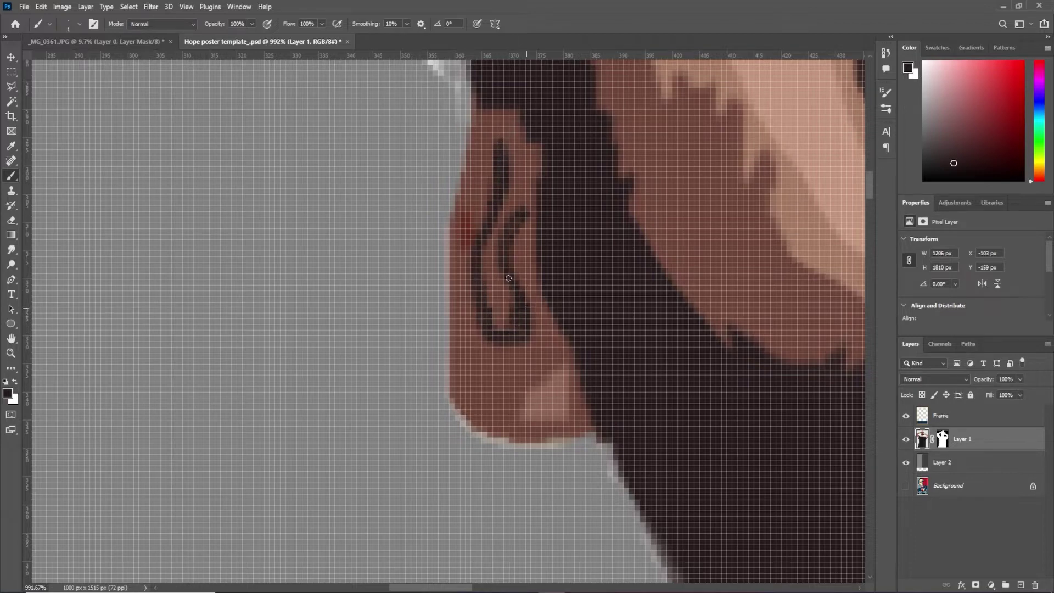
{"action": "left_click_drag", "start_coordinate": [508, 278], "coordinate": [494, 283]}
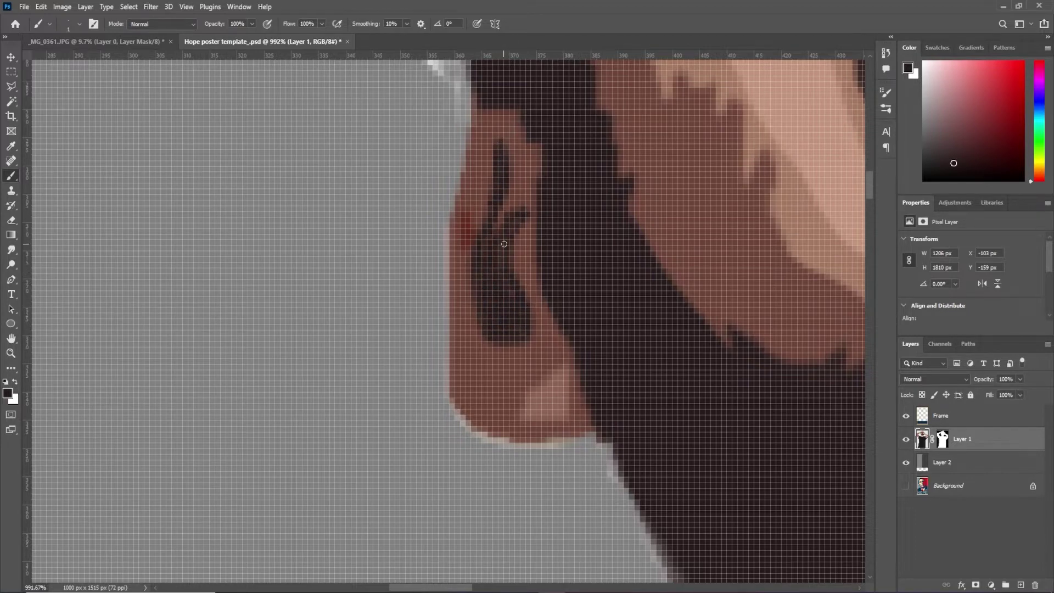
{"action": "left_click_drag", "start_coordinate": [504, 243], "coordinate": [498, 135]}
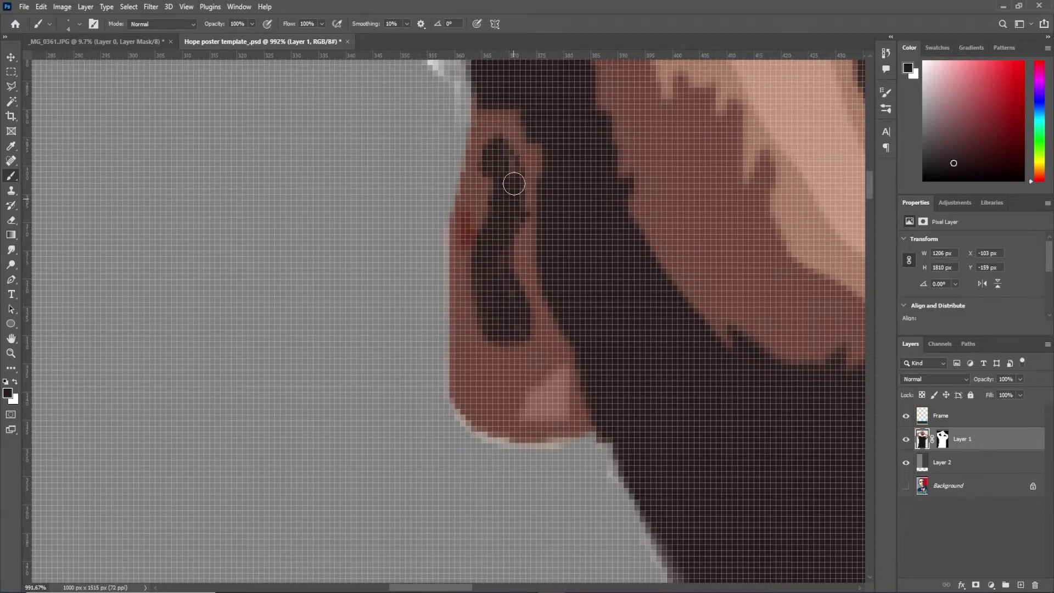
Shorten the dark ear fold with the sampled reddish skin brown
{"action": "left_click", "coordinate": [479, 198], "text": "alt"}
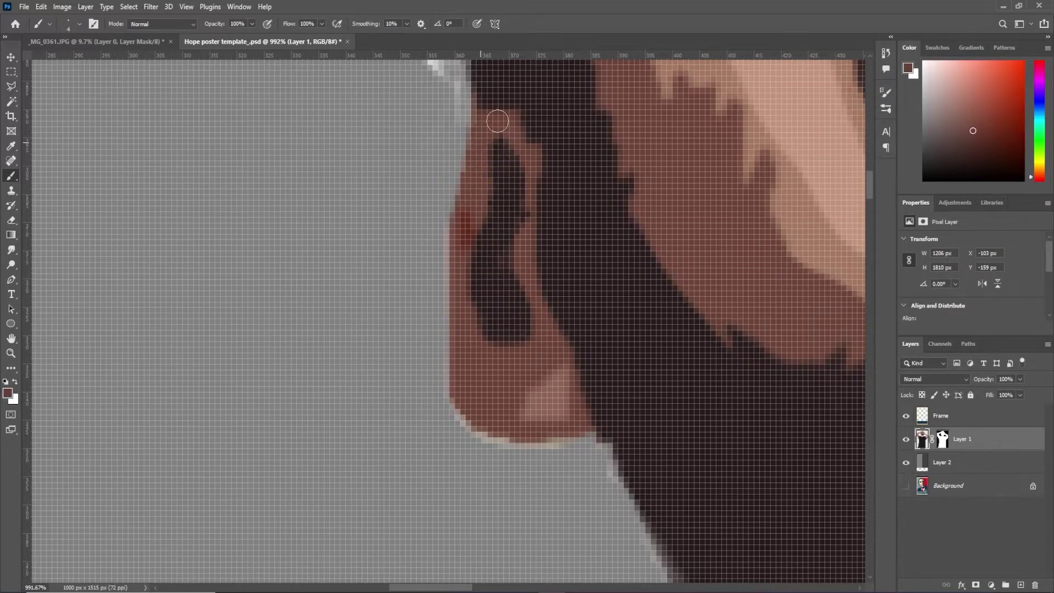
{"action": "scroll", "coordinate": [536, 196], "scroll_direction": "down", "scroll_amount": 5}
{"action": "scroll", "coordinate": [527, 223], "scroll_direction": "up", "scroll_amount": 5}
{"action": "left_click_drag", "start_coordinate": [527, 223], "coordinate": [525, 194]}
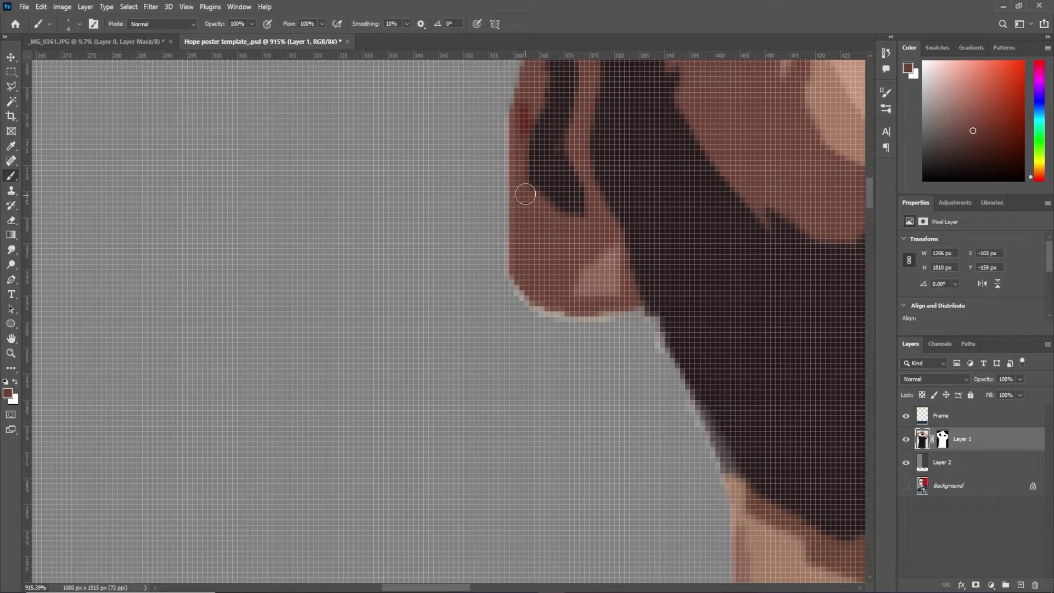
{"action": "scroll", "coordinate": [666, 334], "scroll_direction": "down", "scroll_amount": 5}
{"action": "scroll", "coordinate": [672, 414], "scroll_direction": "down", "scroll_amount": 3}
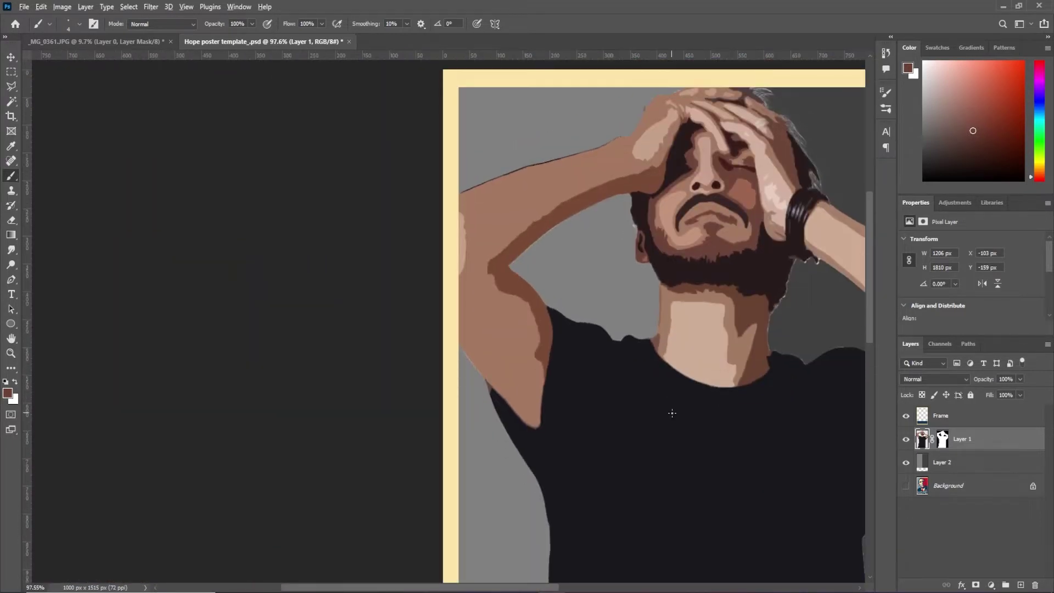
{"action": "scroll", "coordinate": [613, 432], "scroll_direction": "down", "scroll_amount": 2}
{"action": "scroll", "coordinate": [518, 297], "scroll_direction": "up", "scroll_amount": 4}
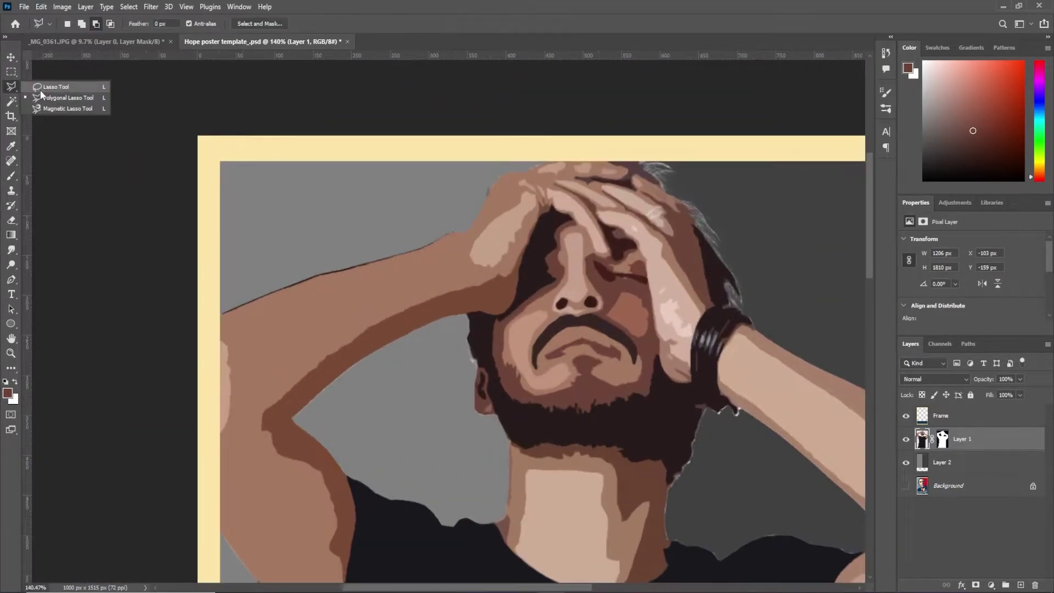
Lasso the upper forearm and paint it with a light skin tone using a large brush, then deselect
{"action": "key", "text": "l"}
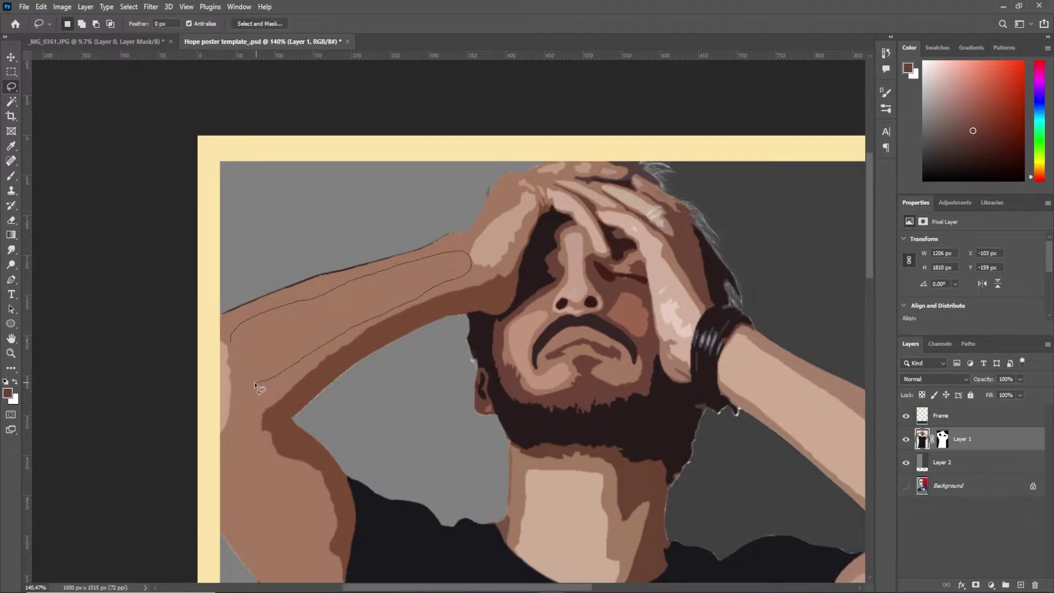
{"action": "left_click_drag", "start_coordinate": [254, 381], "coordinate": [228, 360]}
{"action": "key", "text": "b"}
{"action": "left_click", "coordinate": [226, 376], "text": "alt"}
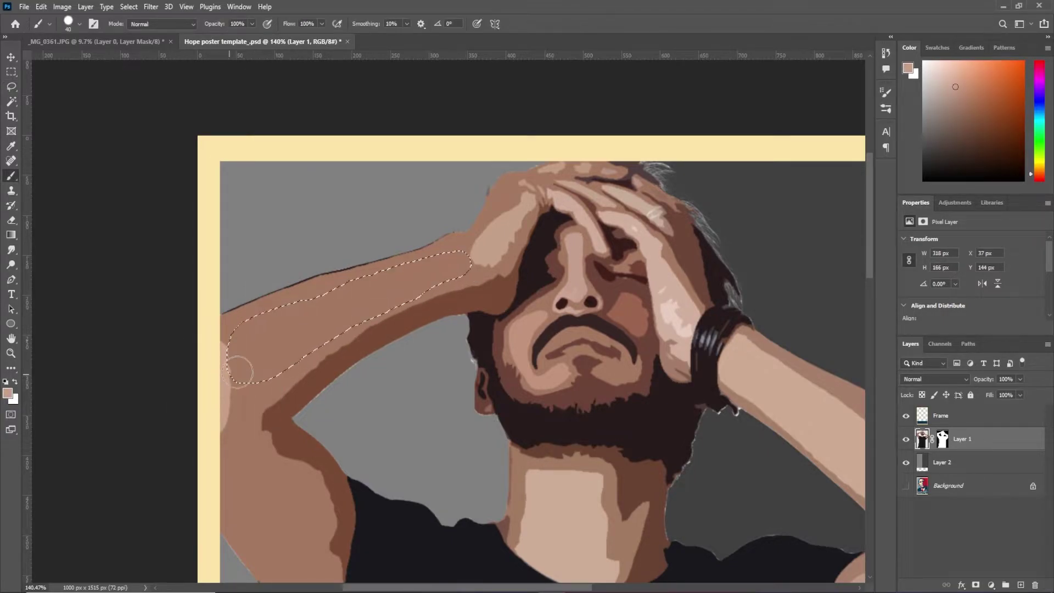
{"action": "key", "text": "bracketright"}
{"action": "key", "text": "bracketright"}
{"action": "key", "text": "bracketright"}
{"action": "left_click_drag", "start_coordinate": [244, 357], "coordinate": [470, 270]}
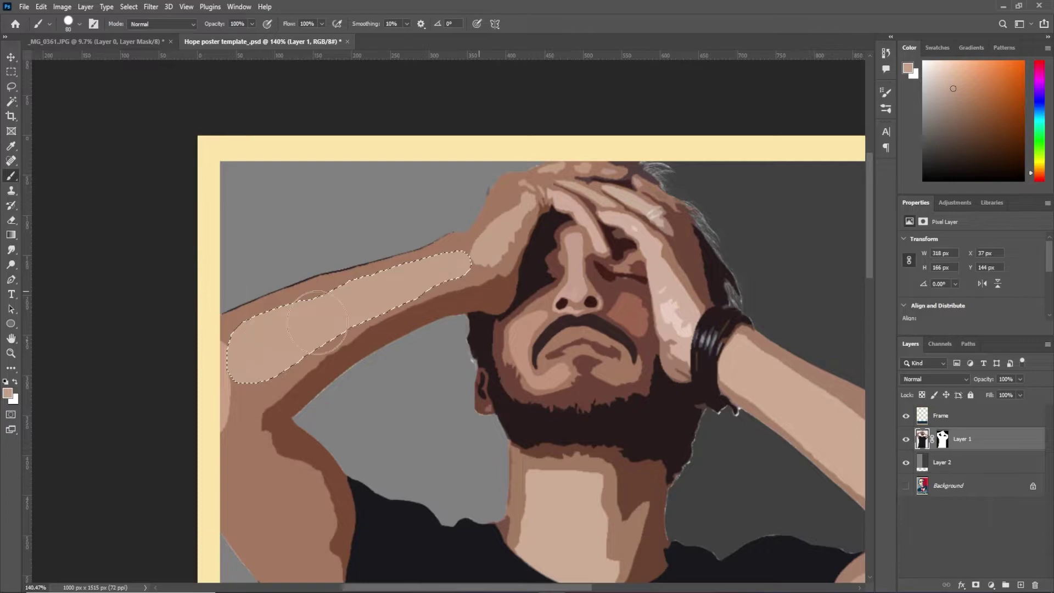
{"action": "key", "text": "ctrl+d"}
{"action": "scroll", "coordinate": [330, 435], "scroll_direction": "down", "scroll_amount": 4}
{"action": "scroll", "coordinate": [411, 351], "scroll_direction": "up", "scroll_amount": 7}
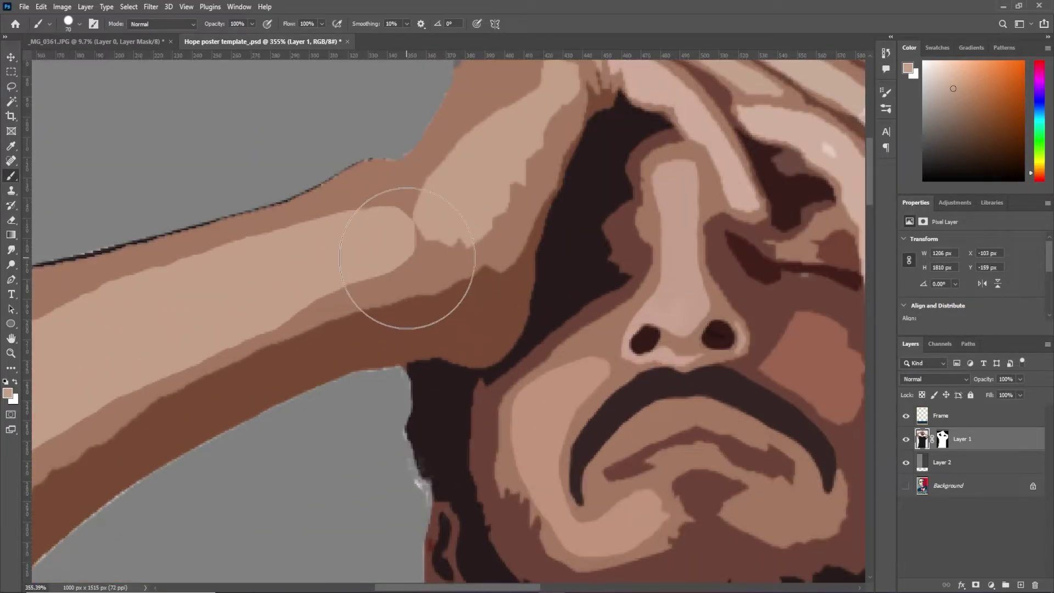
Draw a thin medium-brown line between the forearm highlight and hand, and touch up a small arm spot
{"action": "key", "text": "bracketleft"}
{"action": "key", "text": "bracketleft"}
{"action": "key", "text": "bracketleft"}
{"action": "left_click", "coordinate": [430, 278], "text": "alt"}
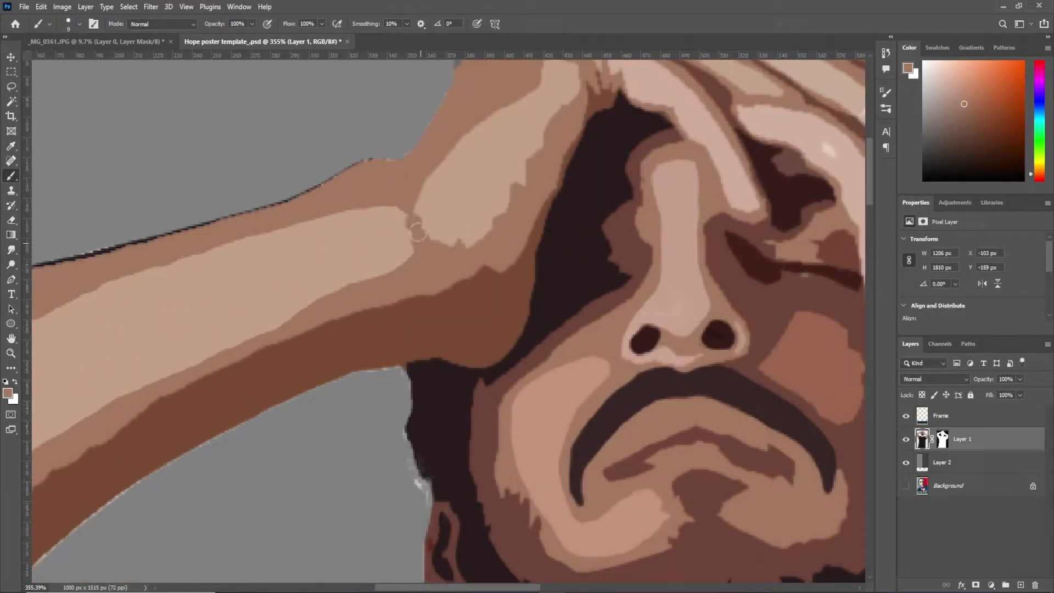
{"action": "left_click_drag", "start_coordinate": [417, 233], "coordinate": [412, 189]}
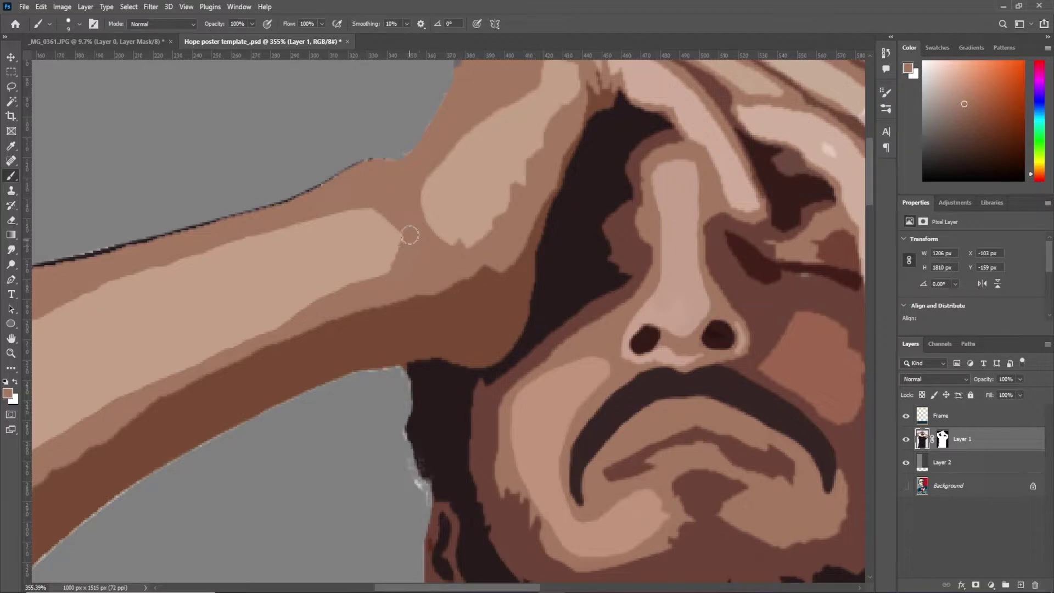
{"action": "scroll", "coordinate": [410, 235], "scroll_direction": "down", "scroll_amount": 5}
{"action": "scroll", "coordinate": [165, 329], "scroll_direction": "up", "scroll_amount": 3}
{"action": "left_click_drag", "start_coordinate": [141, 258], "coordinate": [151, 341]}
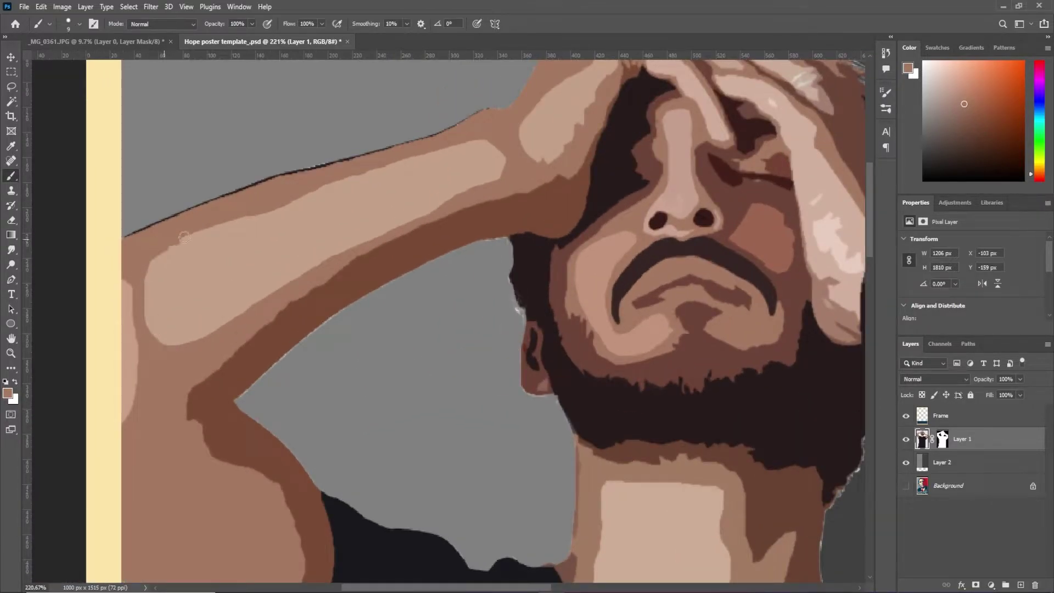
{"action": "scroll", "coordinate": [161, 250], "scroll_direction": "down", "scroll_amount": 4}
{"action": "scroll", "coordinate": [329, 263], "scroll_direction": "down", "scroll_amount": 2}
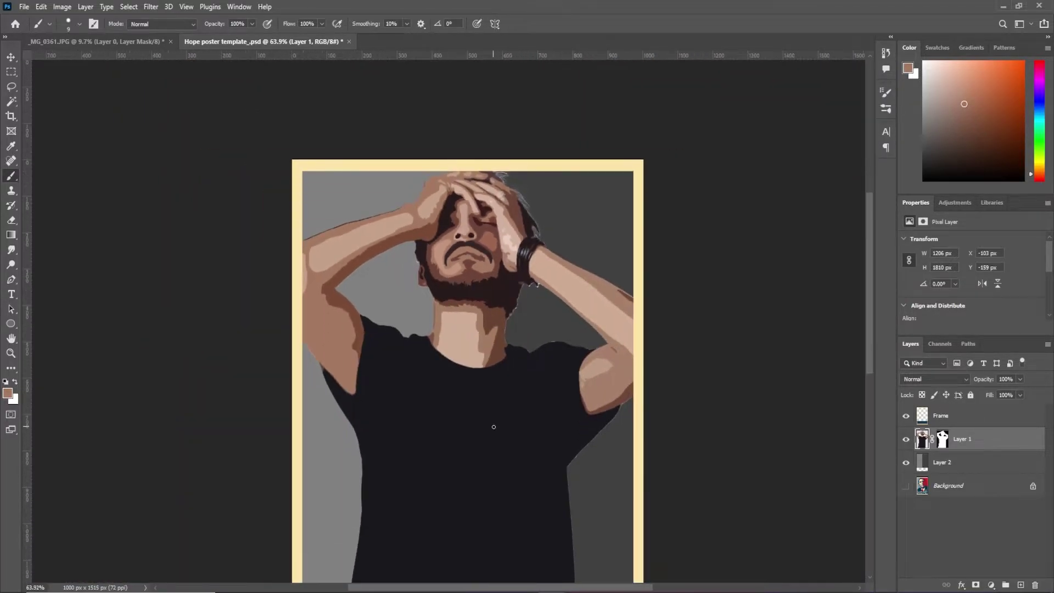
Sample a dark brown and a lighter pinkish brown from the face near the eye
{"action": "scroll", "coordinate": [463, 276], "scroll_direction": "up", "scroll_amount": 5}
{"action": "scroll", "coordinate": [518, 242], "scroll_direction": "up", "scroll_amount": 1}
{"action": "left_click", "coordinate": [460, 216], "text": "alt"}
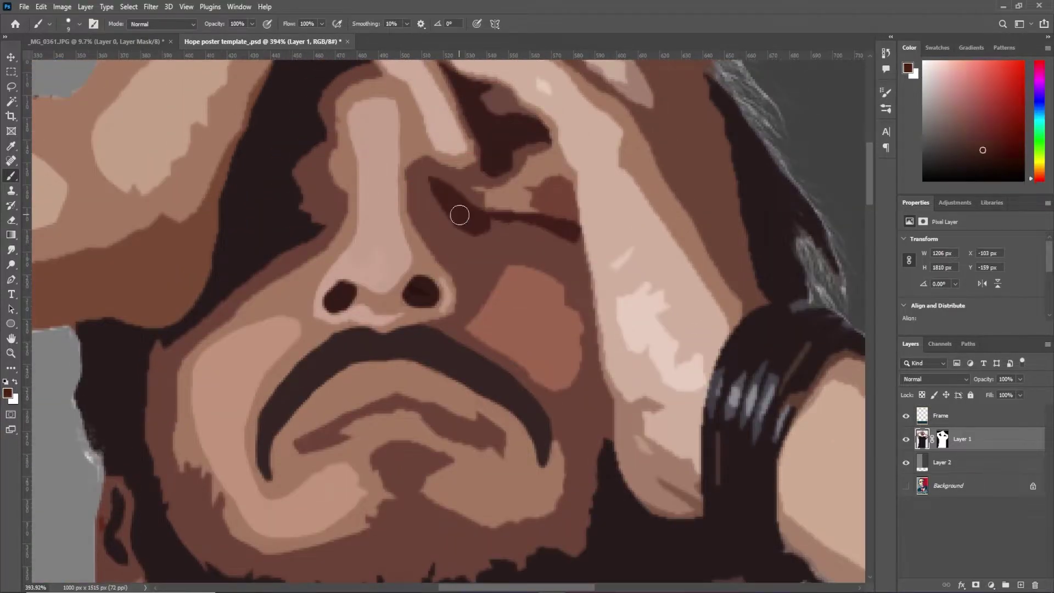
{"action": "left_click", "coordinate": [543, 181], "text": "alt"}
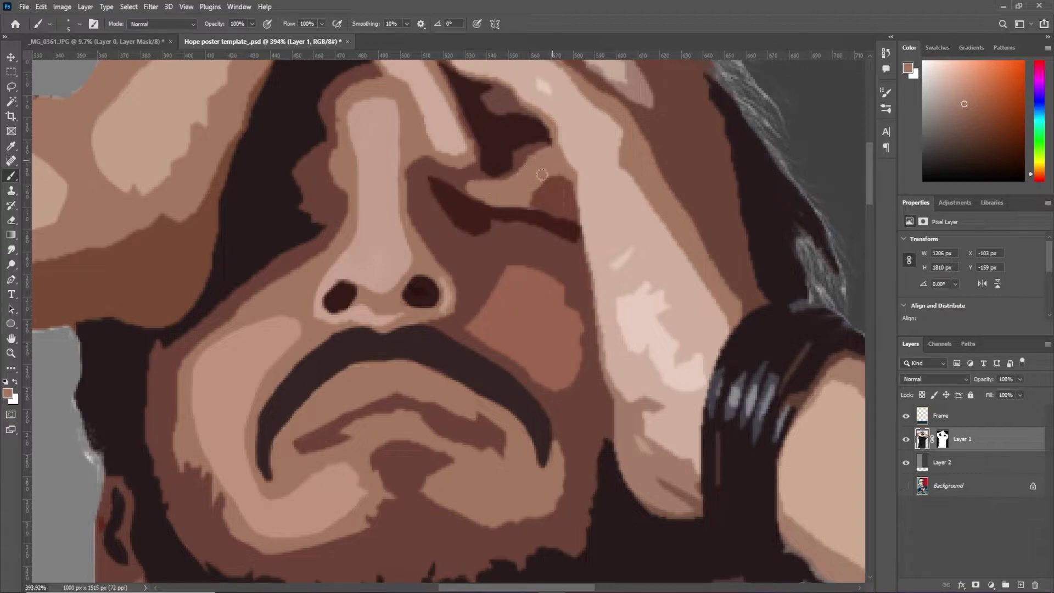
Zoom out to view the whole poster with its navy bottom band
{"action": "scroll", "coordinate": [542, 174], "scroll_direction": "down", "scroll_amount": 3}
{"action": "scroll", "coordinate": [515, 220], "scroll_direction": "down", "scroll_amount": 1}
{"action": "scroll", "coordinate": [504, 241], "scroll_direction": "down", "scroll_amount": 1}
{"action": "scroll", "coordinate": [494, 256], "scroll_direction": "down", "scroll_amount": 1}
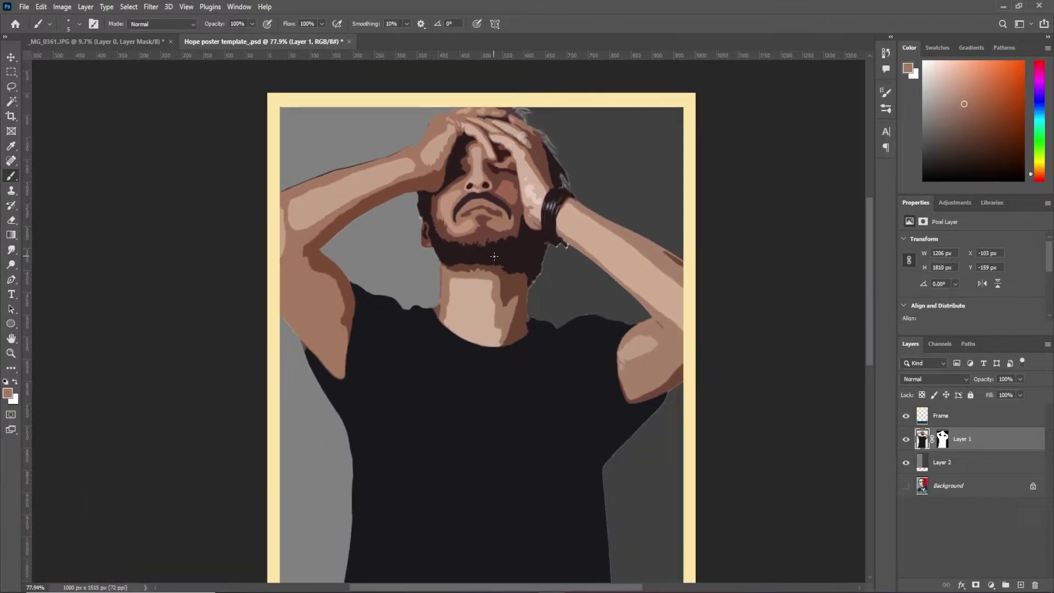
{"action": "scroll", "coordinate": [494, 256], "scroll_direction": "down", "scroll_amount": 1}
{"action": "scroll", "coordinate": [502, 230], "scroll_direction": "up", "scroll_amount": 3}
{"action": "scroll", "coordinate": [508, 208], "scroll_direction": "up", "scroll_amount": 1}
{"action": "scroll", "coordinate": [512, 192], "scroll_direction": "up", "scroll_amount": 1}
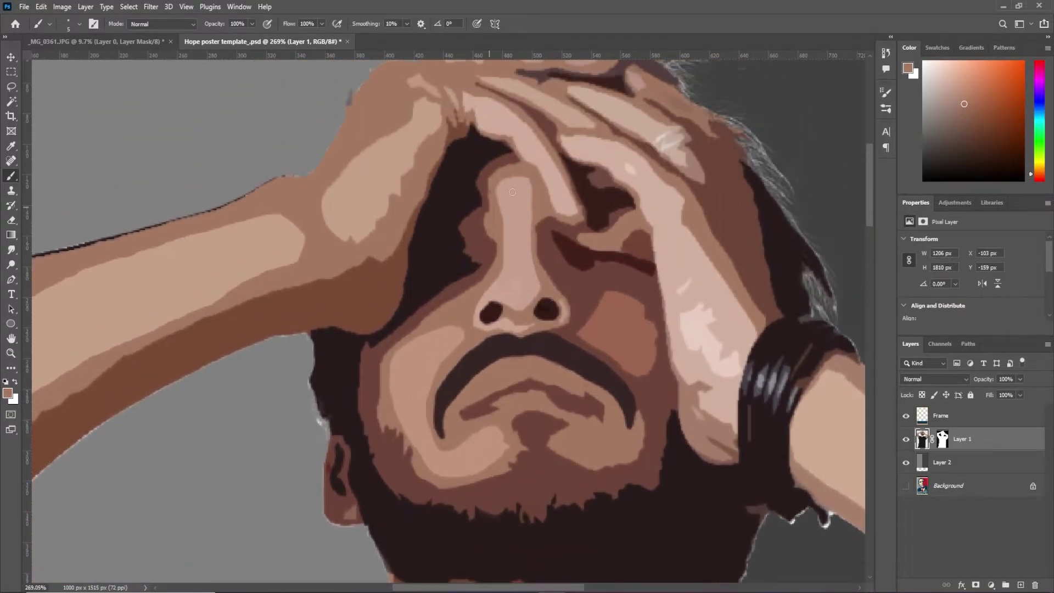
{"action": "scroll", "coordinate": [512, 192], "scroll_direction": "down", "scroll_amount": 3}
{"action": "scroll", "coordinate": [466, 231], "scroll_direction": "down", "scroll_amount": 2}
{"action": "scroll", "coordinate": [384, 285], "scroll_direction": "down", "scroll_amount": 1}
{"action": "scroll", "coordinate": [370, 296], "scroll_direction": "down", "scroll_amount": 2}
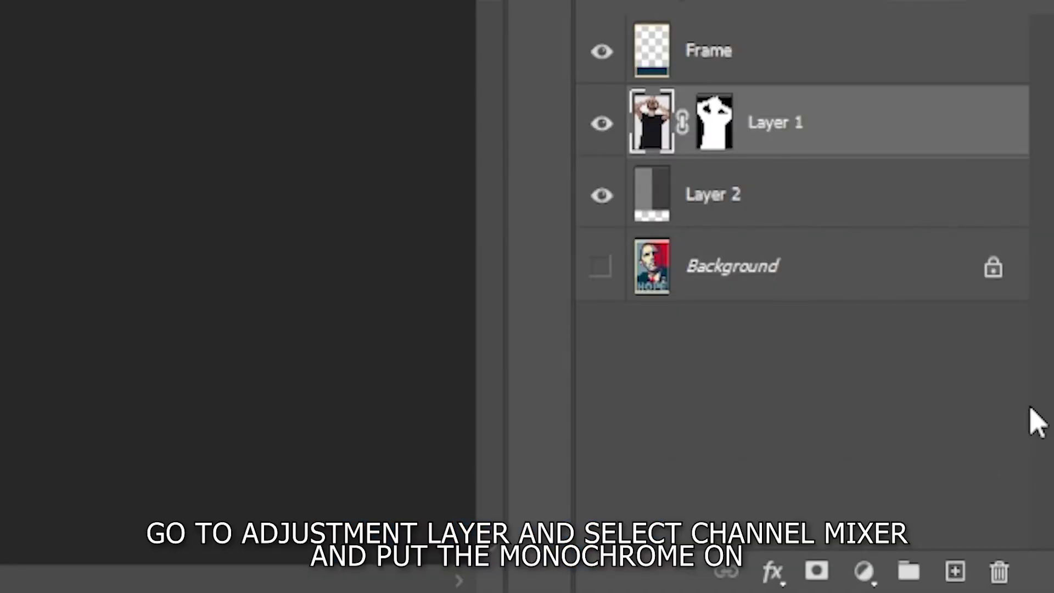
Add a Channel Mixer adjustment layer with Monochrome ticked
{"action": "left_click", "coordinate": [870, 576]}
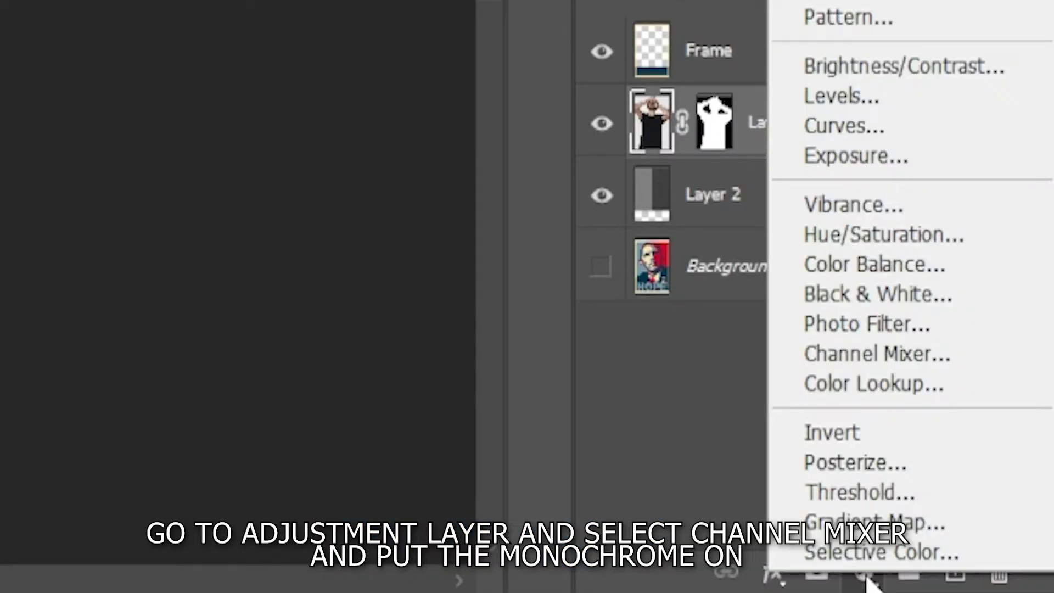
{"action": "left_click", "coordinate": [888, 360]}
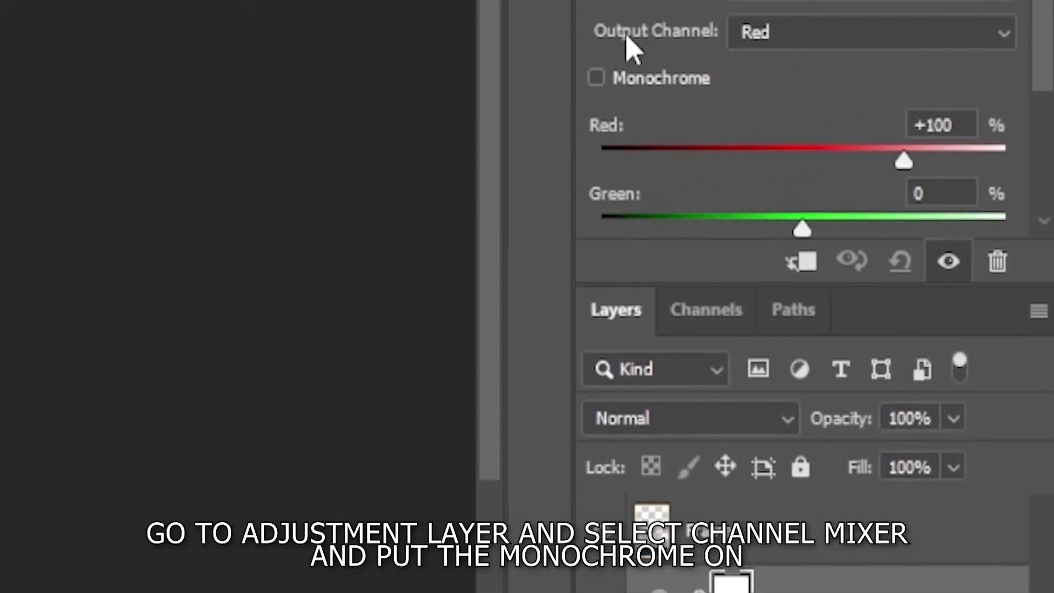
{"action": "left_click", "coordinate": [596, 119]}
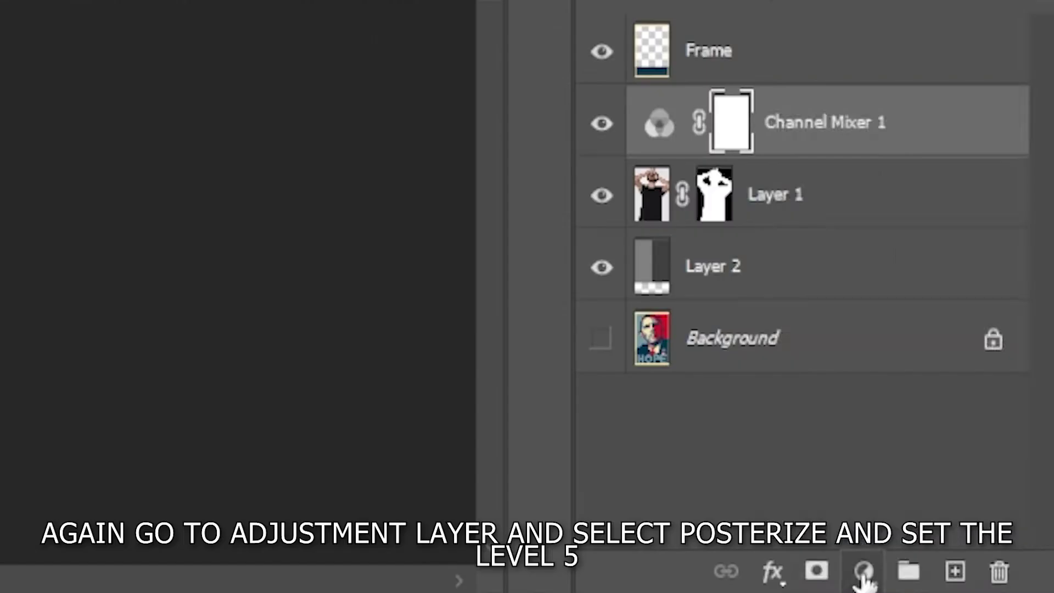
Add a Posterize adjustment layer with Levels set to 5
{"action": "left_click", "coordinate": [991, 584]}
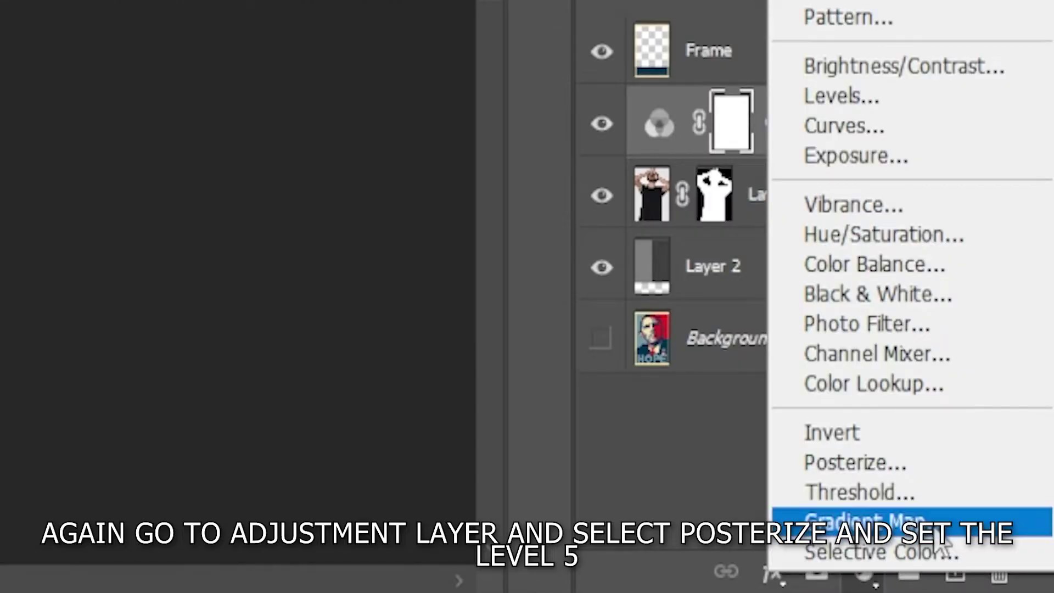
{"action": "left_click", "coordinate": [917, 472]}
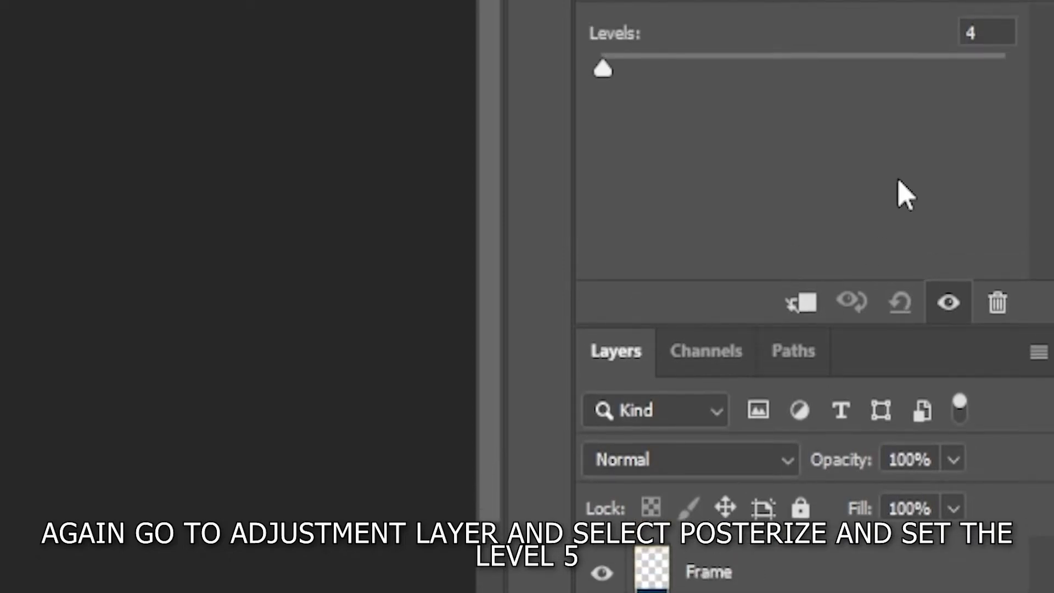
{"action": "type", "text": "5"}
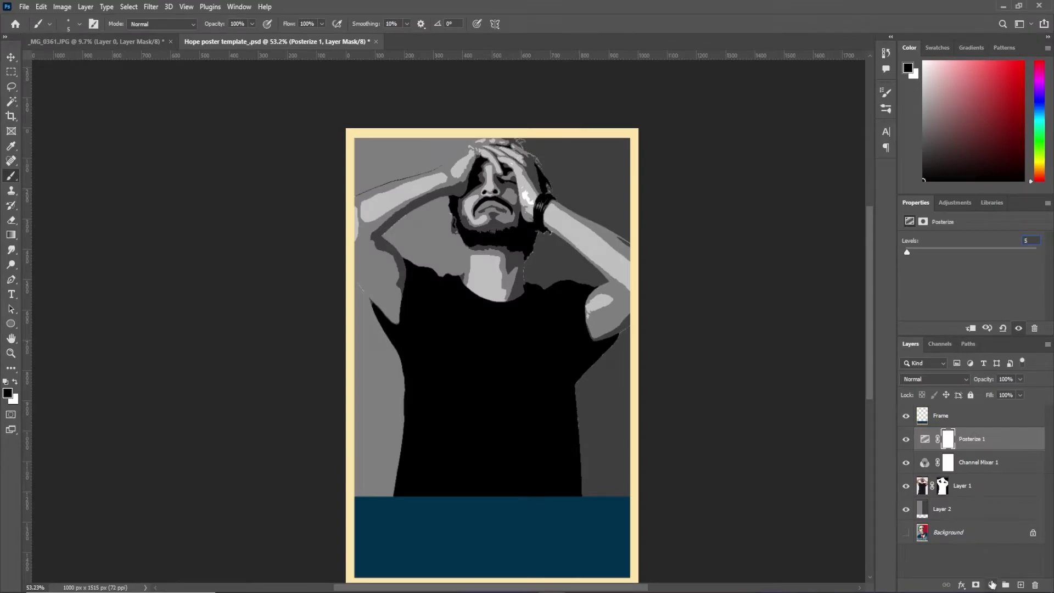
{"action": "left_click", "coordinate": [992, 585]}
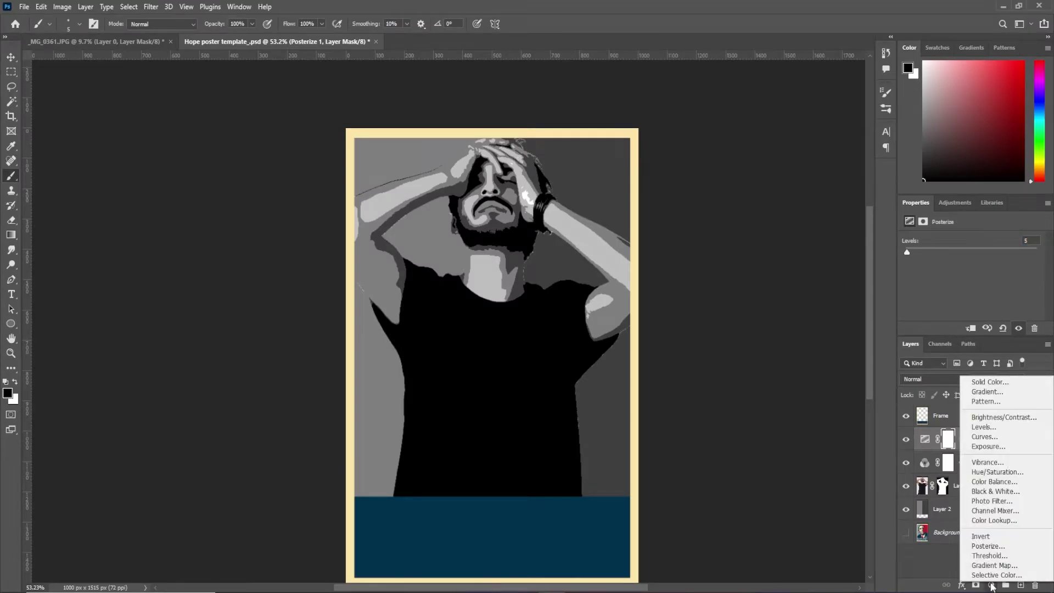
{"action": "left_click", "coordinate": [991, 585]}
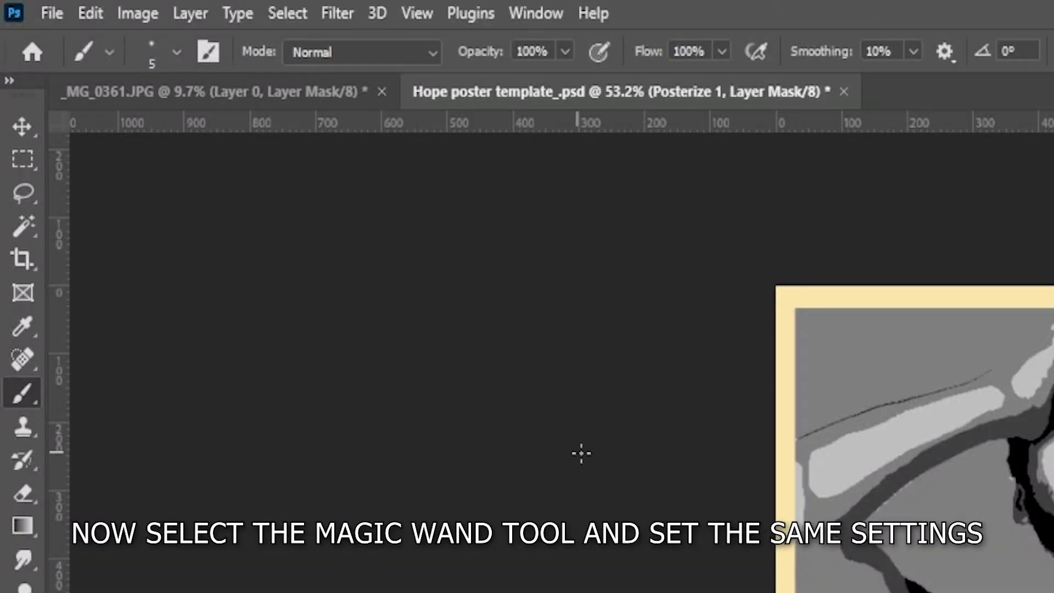
Magic Wand the second-lightest grey, then lasso-subtract the ear specks and another stray piece
{"action": "left_click", "coordinate": [21, 225]}
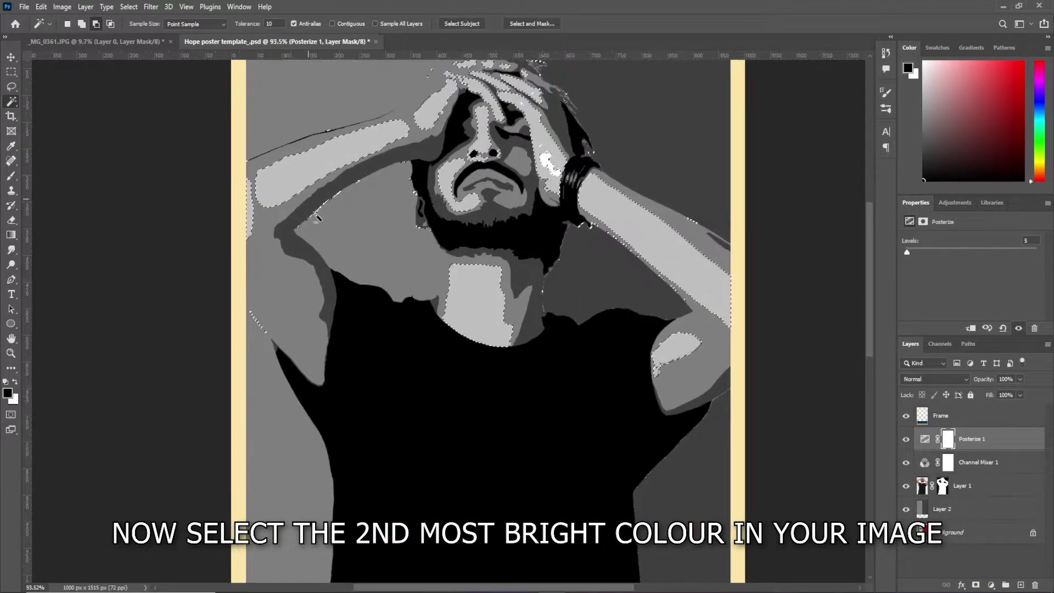
{"action": "scroll", "coordinate": [317, 214], "scroll_direction": "up", "scroll_amount": 3}
{"action": "scroll", "coordinate": [273, 144], "scroll_direction": "up", "scroll_amount": 5}
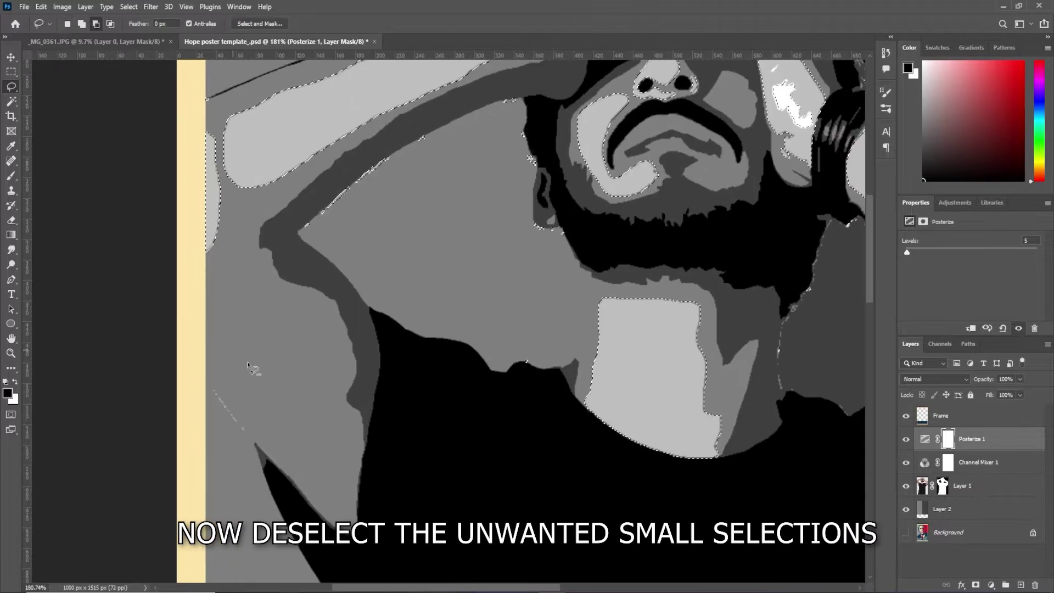
{"action": "mouse_move", "coordinate": [491, 137]}
{"action": "left_mouse_down"}
{"action": "mouse_move", "coordinate": [560, 222]}
{"action": "mouse_move", "coordinate": [499, 189]}
{"action": "left_mouse_up"}
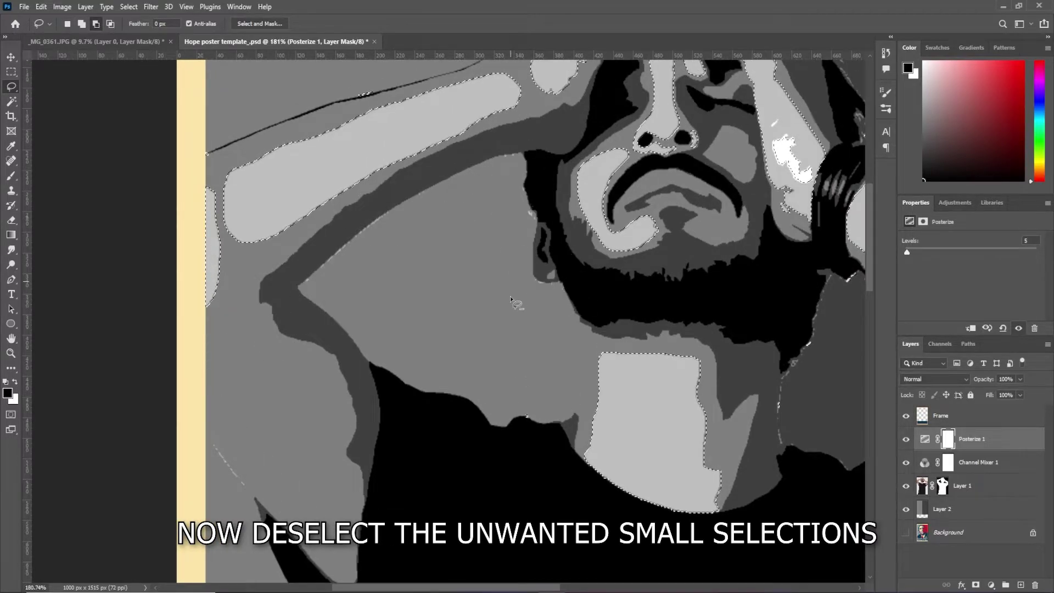
{"action": "scroll", "coordinate": [450, 379], "scroll_direction": "up", "scroll_amount": 2}
{"action": "left_click_drag", "start_coordinate": [225, 204], "coordinate": [204, 164]}
Cut the stray edge along the arm out of the selection
{"action": "scroll", "coordinate": [204, 165], "scroll_direction": "down", "scroll_amount": 5}
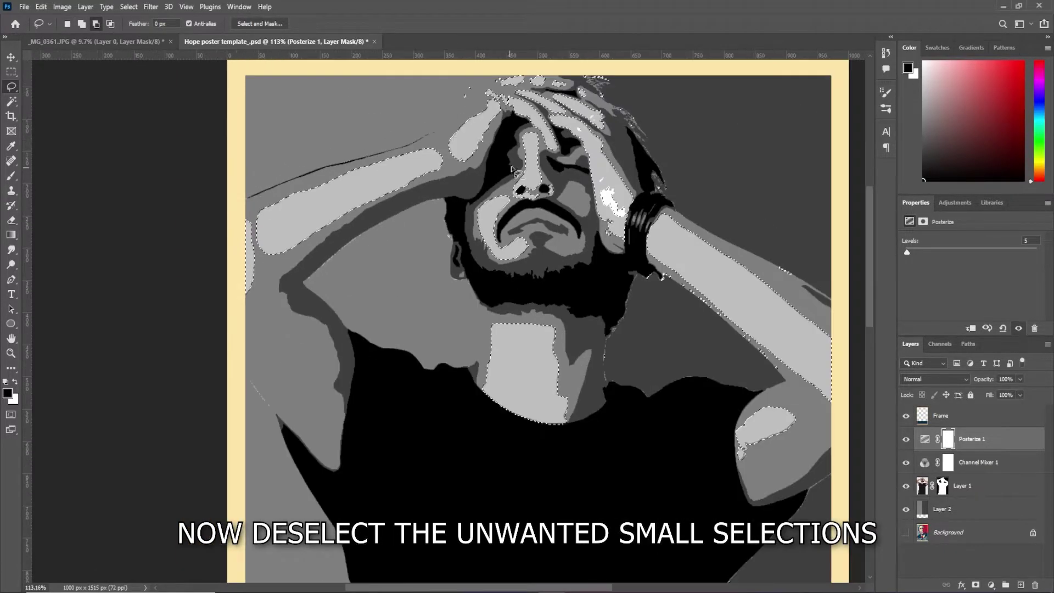
{"action": "scroll", "coordinate": [461, 120], "scroll_direction": "up", "scroll_amount": 7}
{"action": "scroll", "coordinate": [535, 148], "scroll_direction": "up", "scroll_amount": 2}
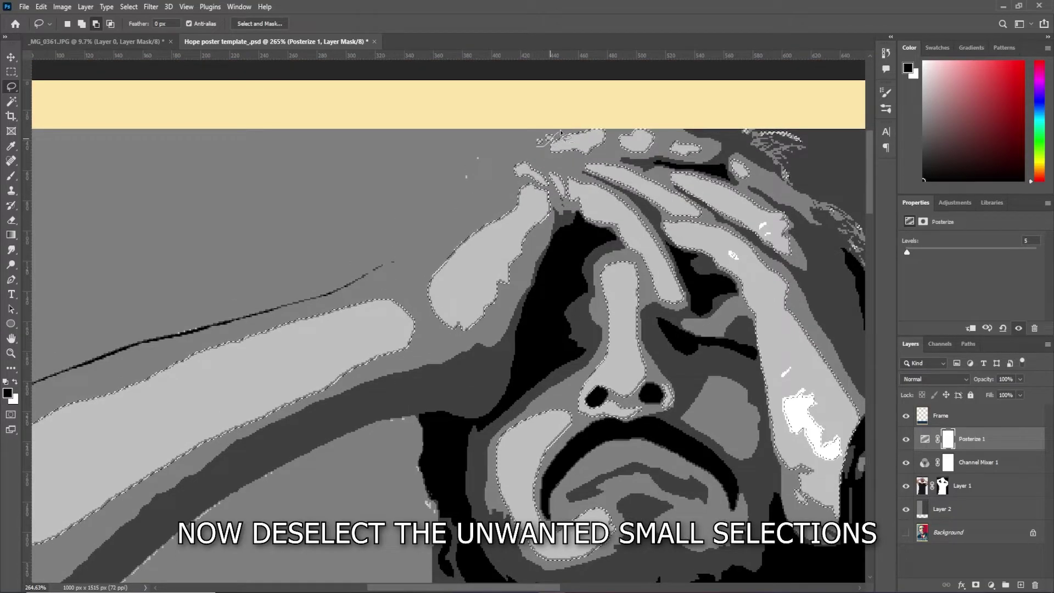
{"action": "scroll", "coordinate": [535, 149], "scroll_direction": "down", "scroll_amount": 3}
{"action": "scroll", "coordinate": [717, 231], "scroll_direction": "up", "scroll_amount": 2}
{"action": "scroll", "coordinate": [716, 231], "scroll_direction": "down", "scroll_amount": 2}
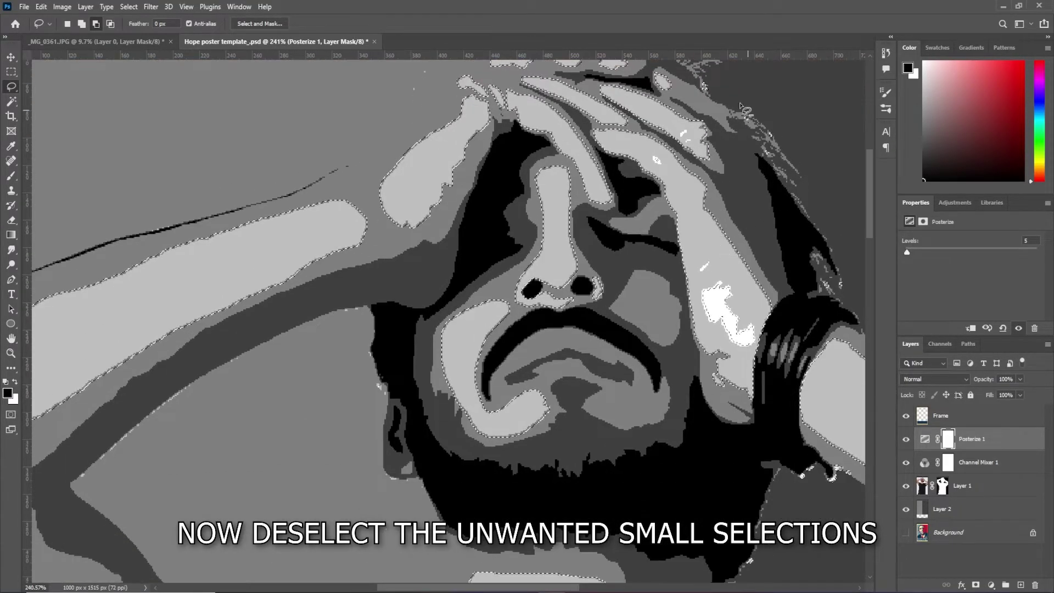
{"action": "scroll", "coordinate": [806, 433], "scroll_direction": "down", "scroll_amount": 2}
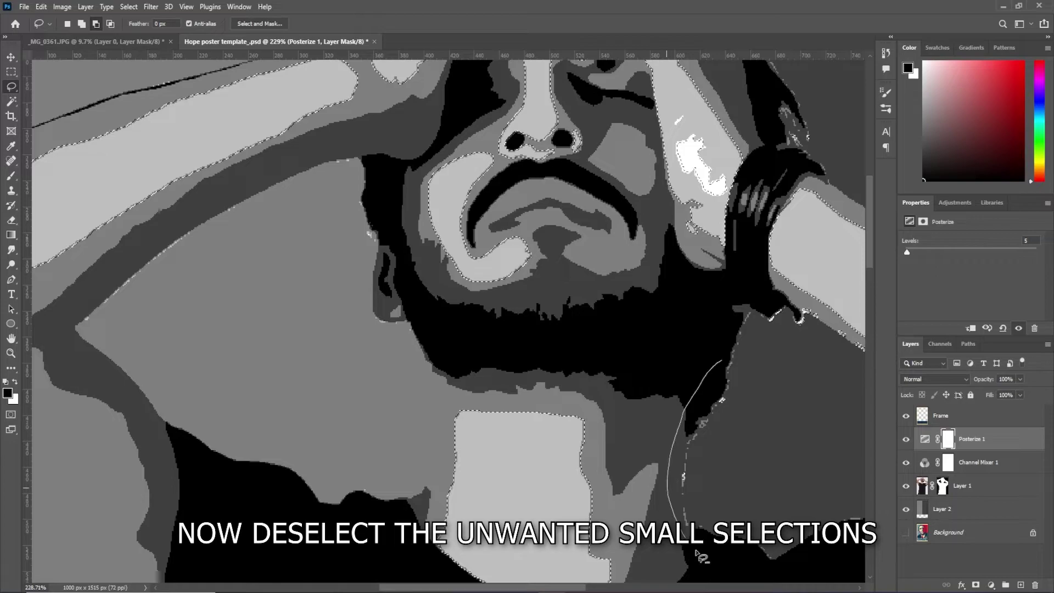
{"action": "scroll", "coordinate": [821, 480], "scroll_direction": "down", "scroll_amount": 3}
{"action": "scroll", "coordinate": [821, 480], "scroll_direction": "down", "scroll_amount": 1}
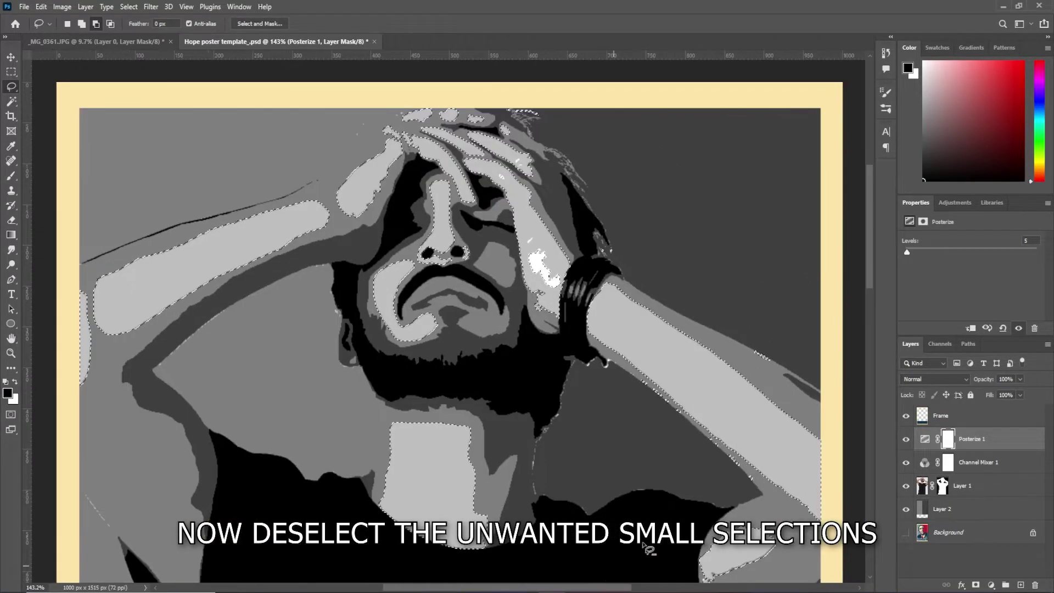
{"action": "scroll", "coordinate": [604, 291], "scroll_direction": "up", "scroll_amount": 3}
{"action": "left_click_drag", "start_coordinate": [601, 288], "coordinate": [817, 447]}
{"action": "scroll", "coordinate": [680, 350], "scroll_direction": "down", "scroll_amount": 1}
{"action": "scroll", "coordinate": [681, 350], "scroll_direction": "up", "scroll_amount": 2}
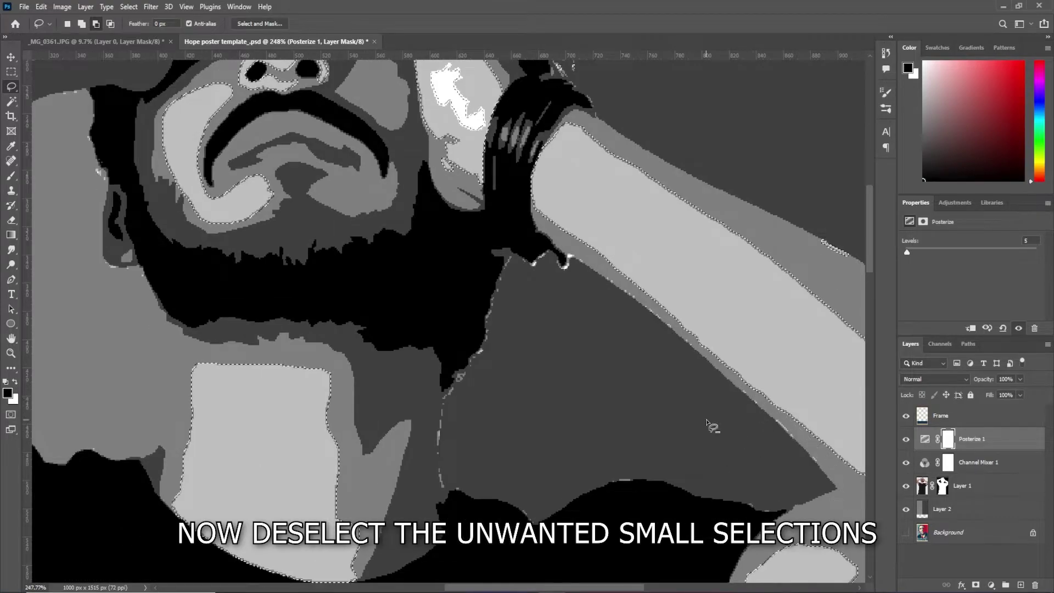
{"action": "scroll", "coordinate": [710, 426], "scroll_direction": "down", "scroll_amount": 4}
{"action": "scroll", "coordinate": [820, 372], "scroll_direction": "up", "scroll_amount": 1}
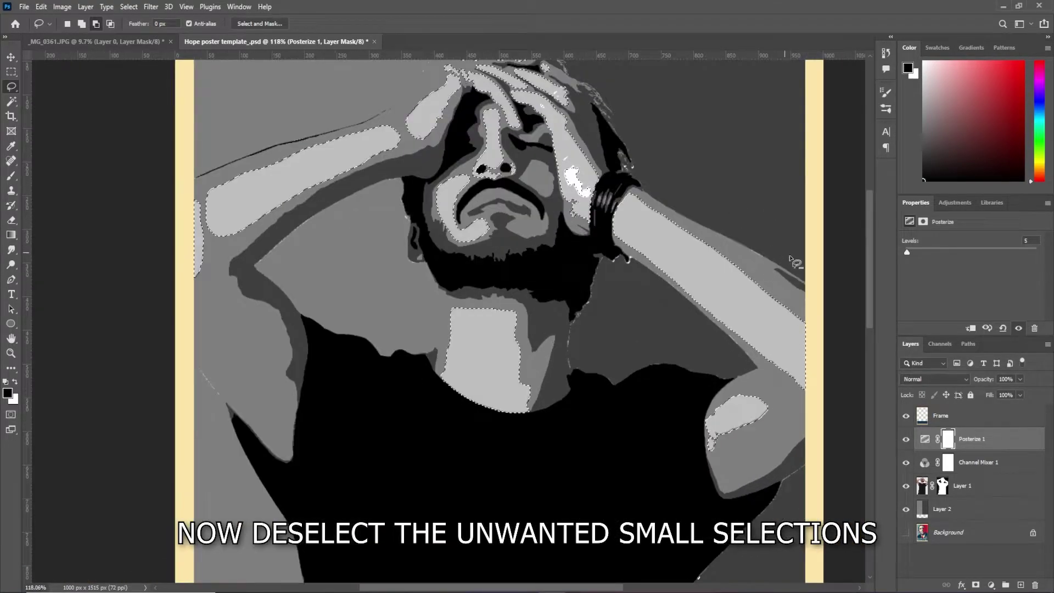
{"action": "scroll", "coordinate": [791, 269], "scroll_direction": "up", "scroll_amount": 1}
{"action": "scroll", "coordinate": [551, 186], "scroll_direction": "down", "scroll_amount": 2}
{"action": "scroll", "coordinate": [675, 376], "scroll_direction": "up", "scroll_amount": 1}
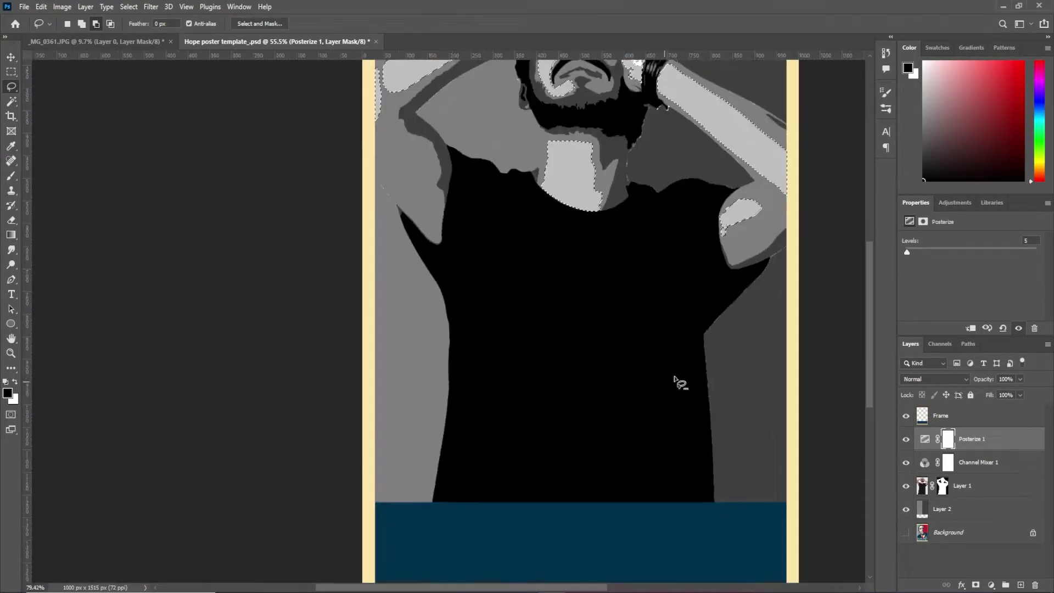
{"action": "scroll", "coordinate": [724, 384], "scroll_direction": "down", "scroll_amount": 2}
{"action": "scroll", "coordinate": [584, 542], "scroll_direction": "right", "scroll_amount": 4}
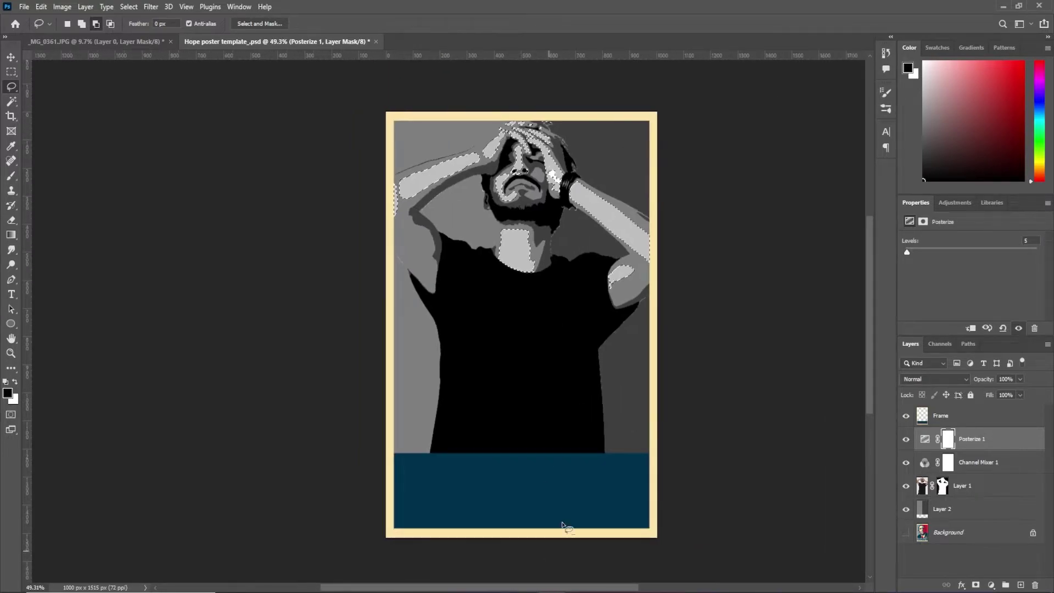
{"action": "scroll", "coordinate": [567, 529], "scroll_direction": "up", "scroll_amount": 2}
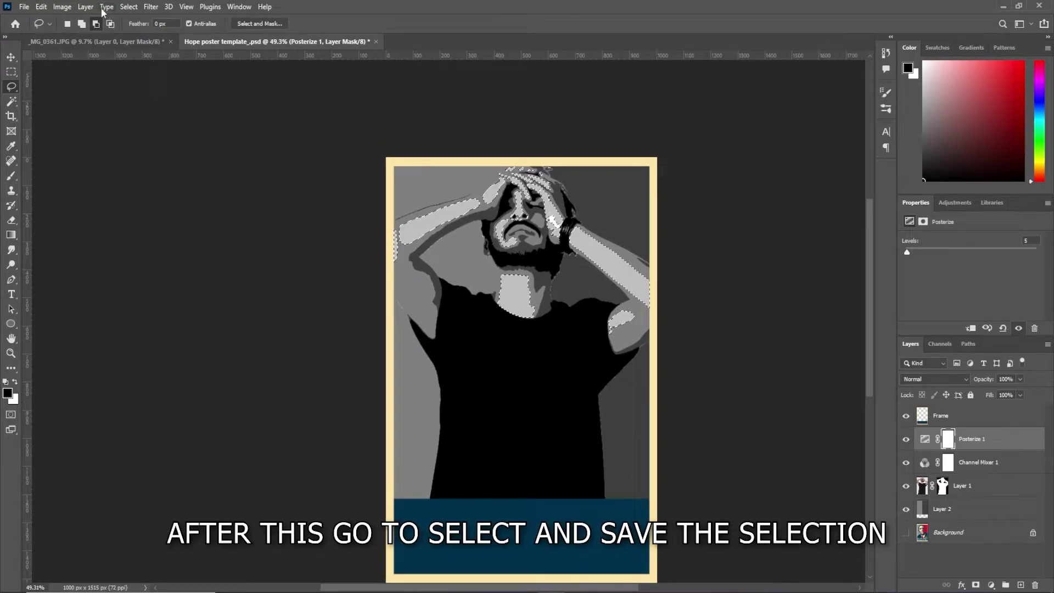
Save the current selection as a new channel 'a1', then deselect with Ctrl+D
{"action": "left_click", "coordinate": [128, 7]}
{"action": "left_click", "coordinate": [152, 268]}
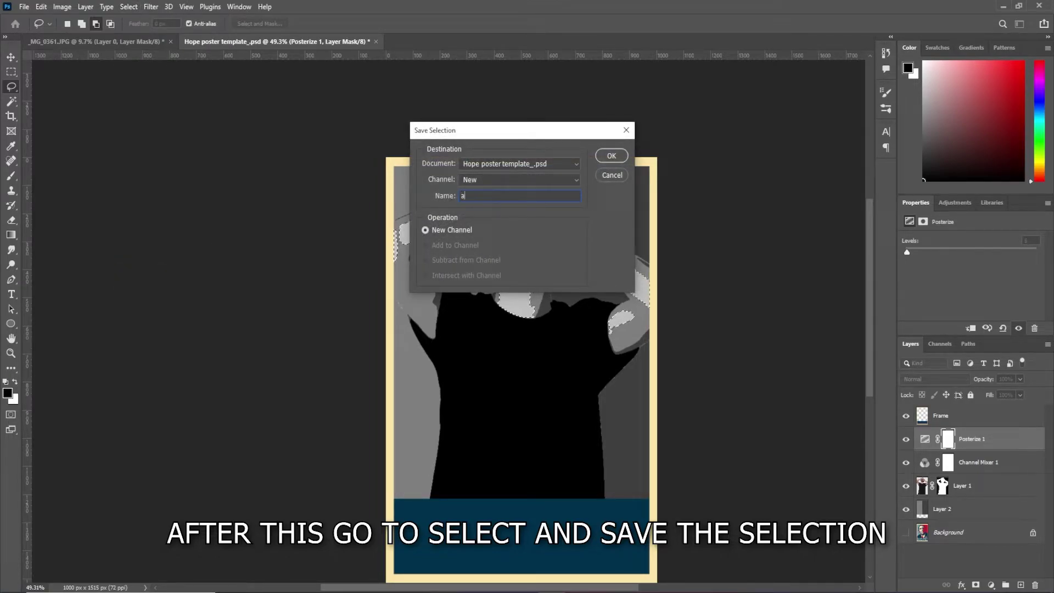
{"action": "type", "text": "a1"}
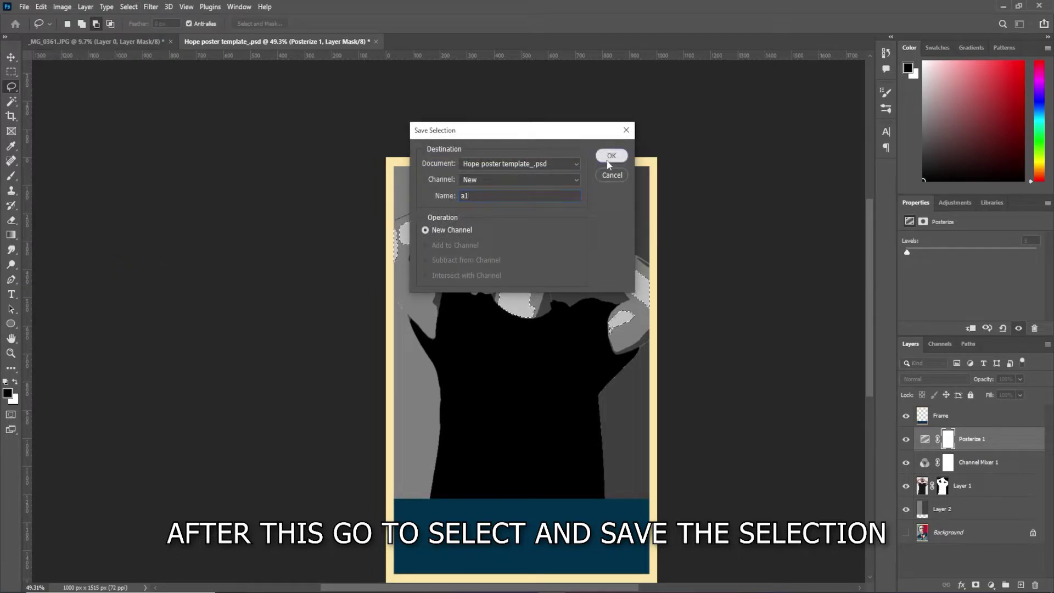
{"action": "left_click", "coordinate": [610, 156]}
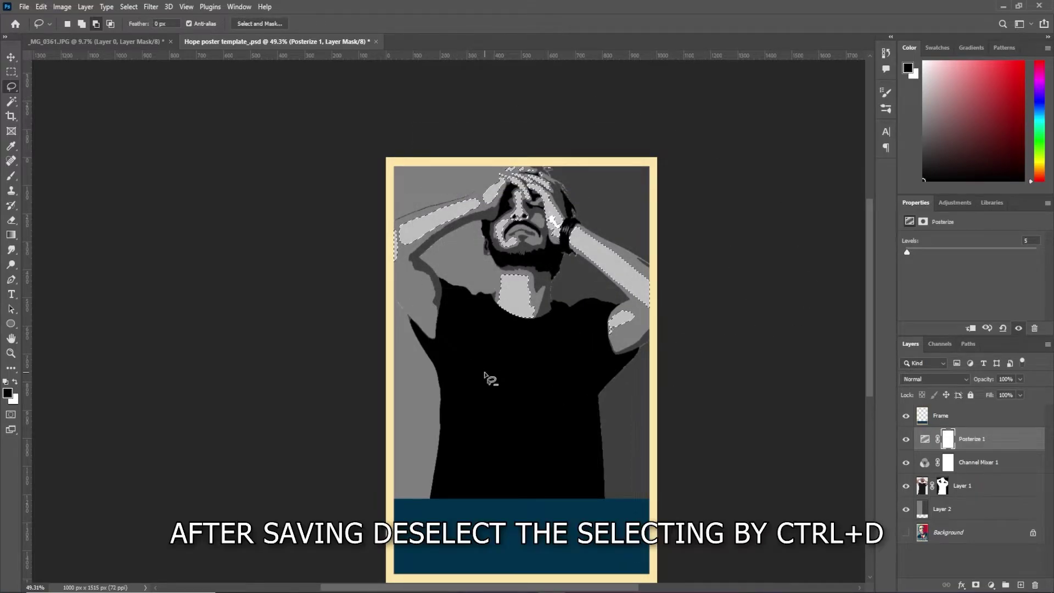
{"action": "key", "text": "ctrl+d"}
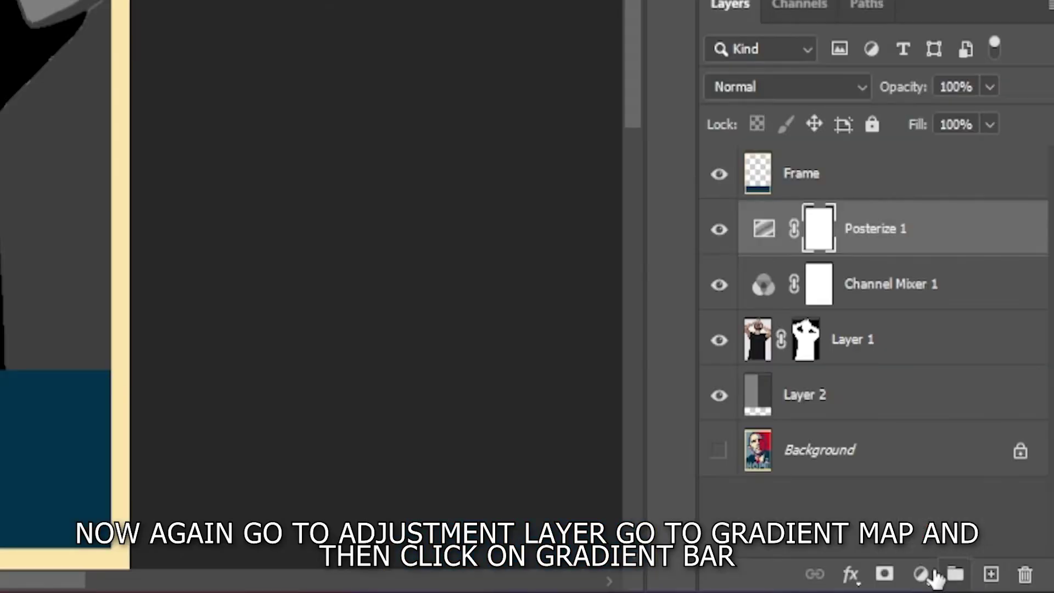
Add a Gradient Map layer, set its left stop to navy 00324d, and add a stop at 25%
{"action": "left_click", "coordinate": [990, 585]}
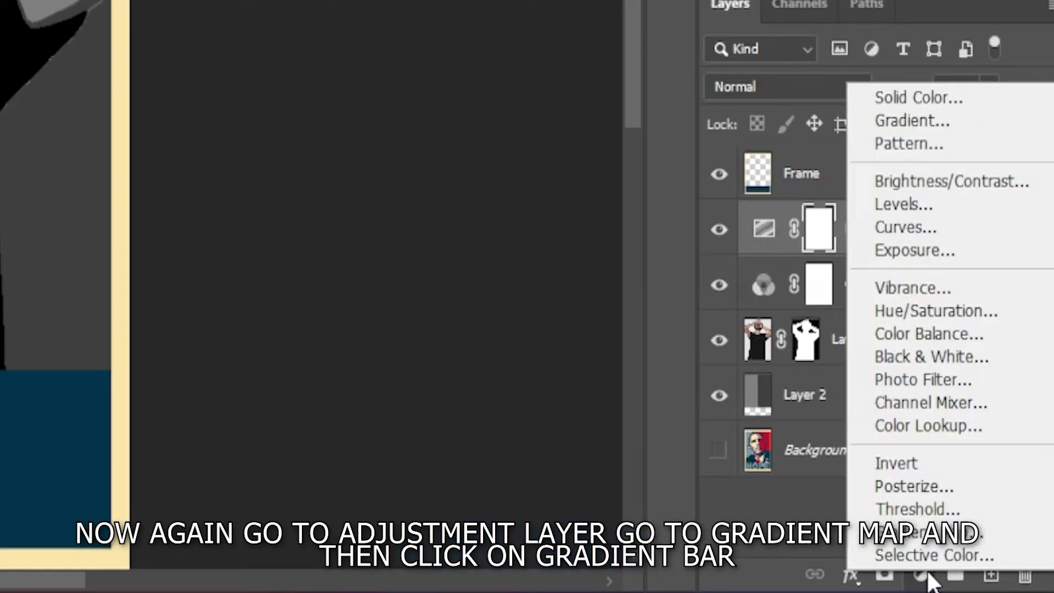
{"action": "left_click", "coordinate": [967, 531]}
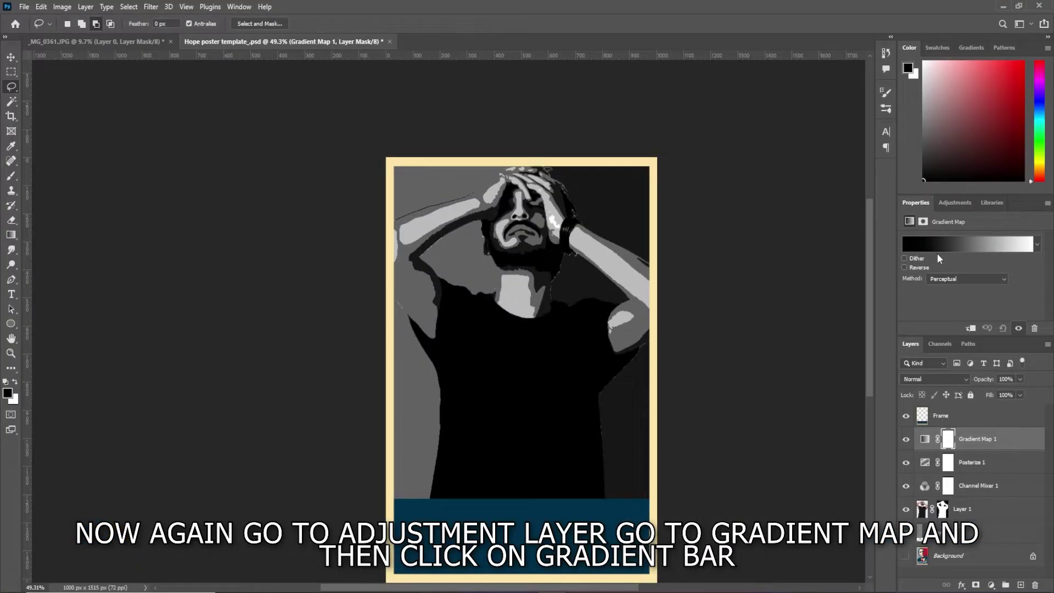
{"action": "left_click", "coordinate": [937, 253]}
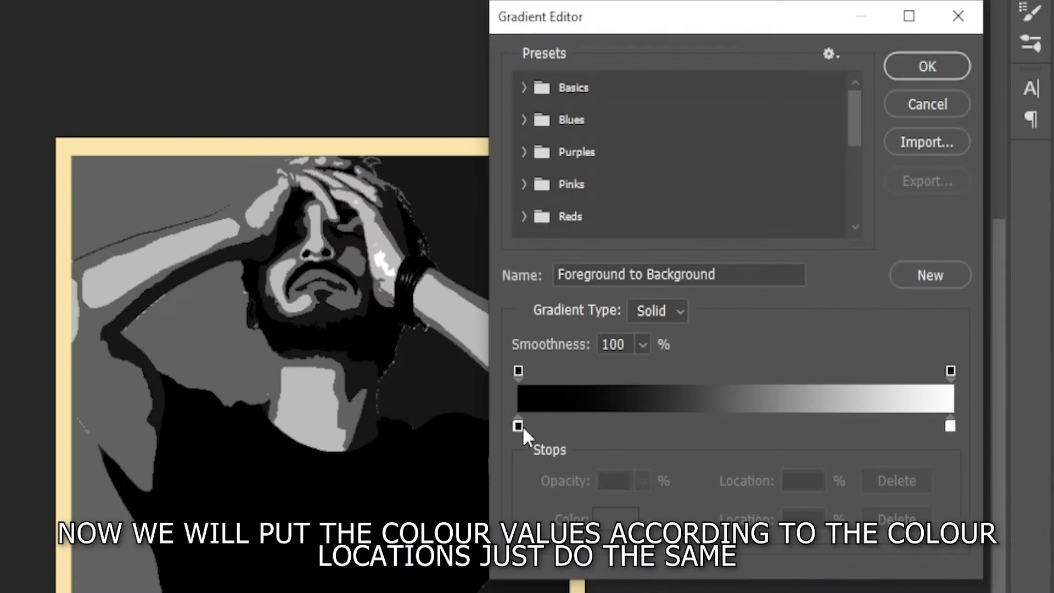
{"action": "left_click", "coordinate": [622, 305]}
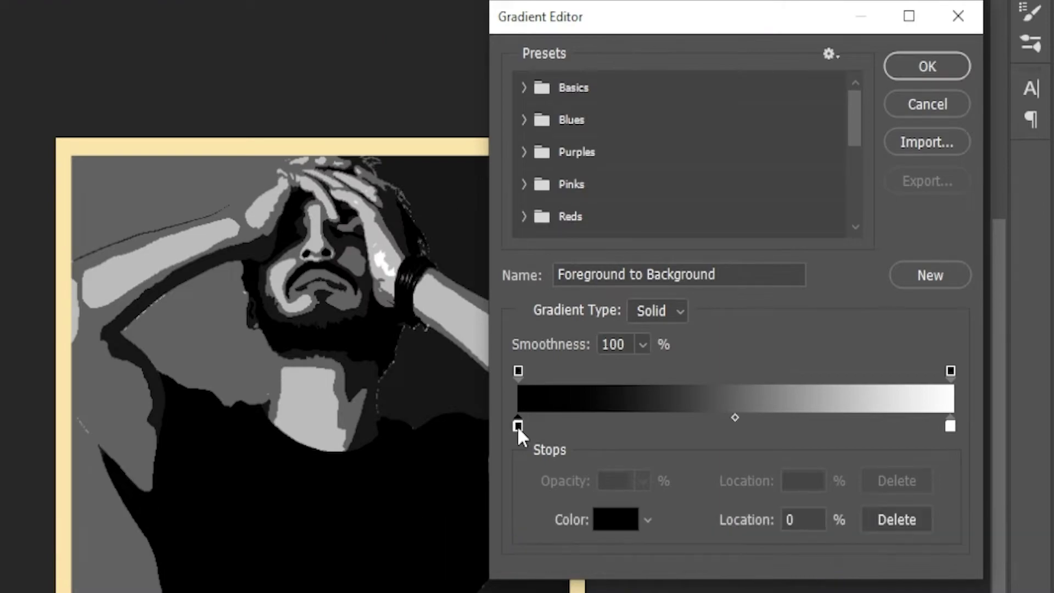
{"action": "left_click", "coordinate": [602, 522]}
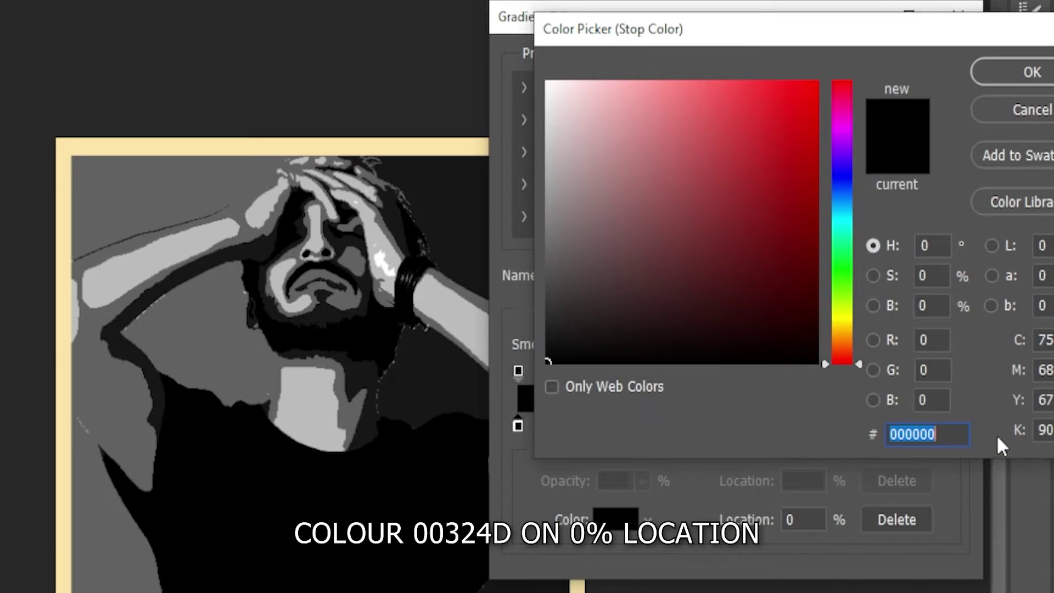
{"action": "type", "text": "0032"}
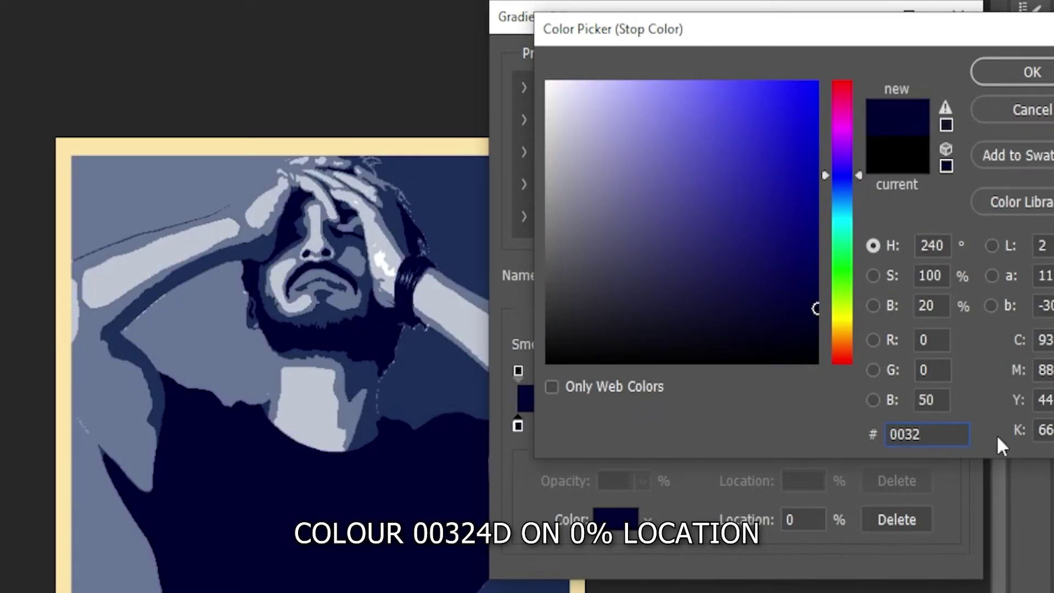
{"action": "type", "text": "4d"}
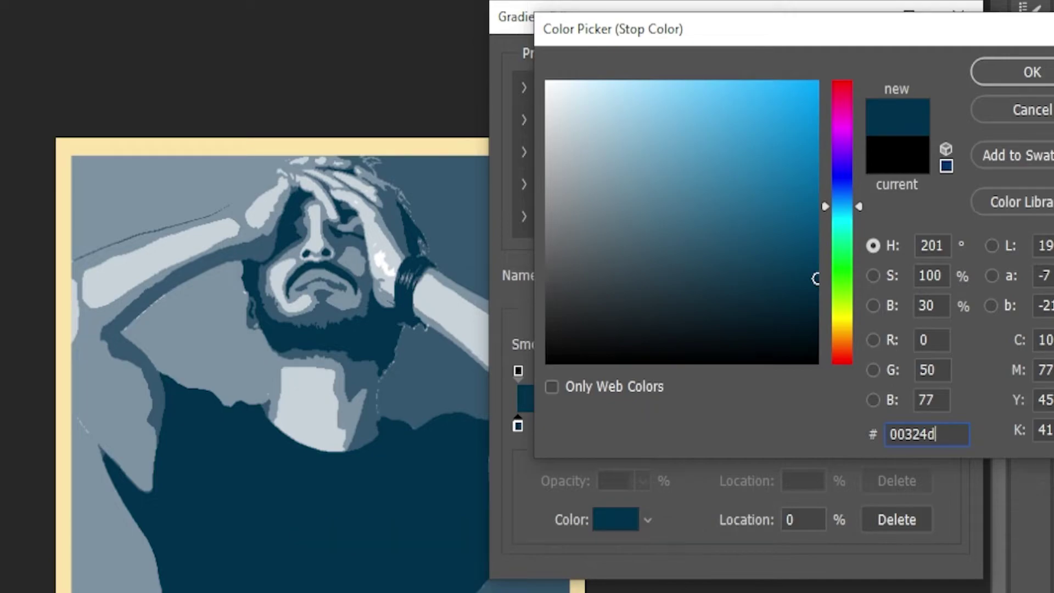
{"action": "left_click", "coordinate": [1032, 72]}
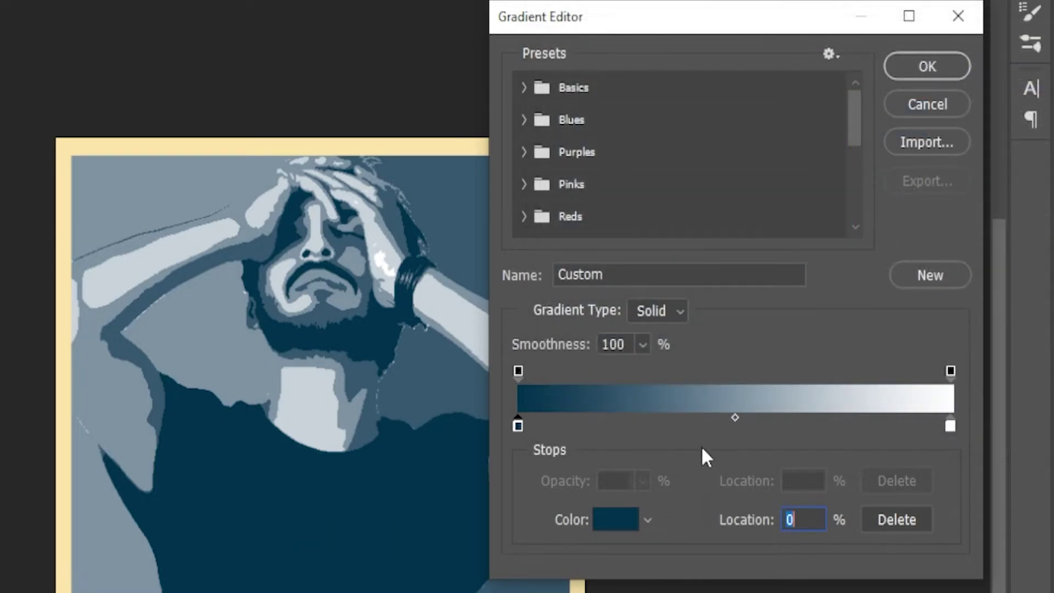
{"action": "left_click", "coordinate": [629, 423]}
{"action": "type", "text": "25"}
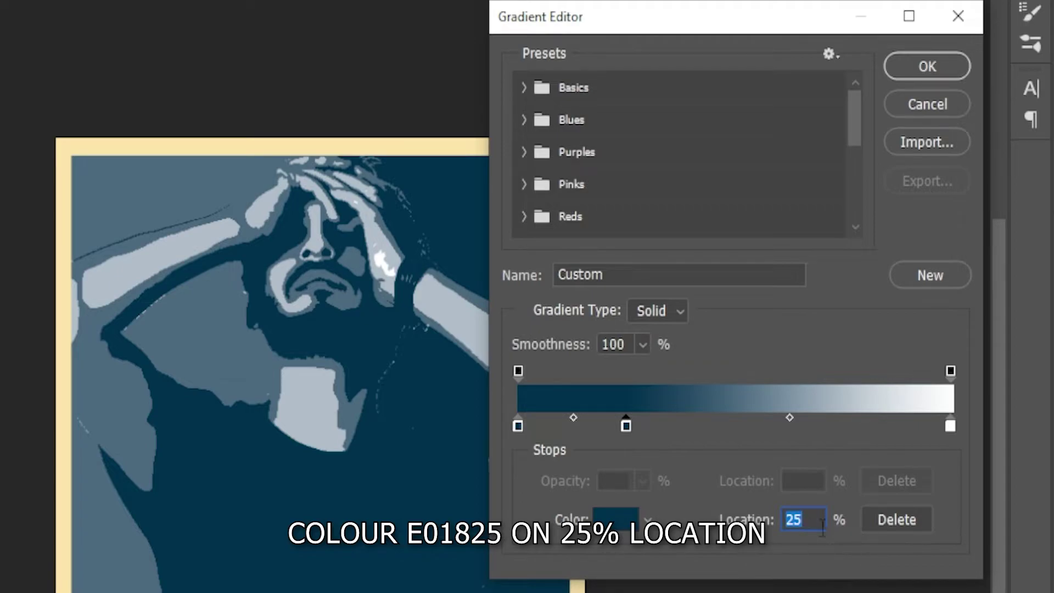
Colour the 25% gradient stop red e01825
{"action": "left_click", "coordinate": [609, 521]}
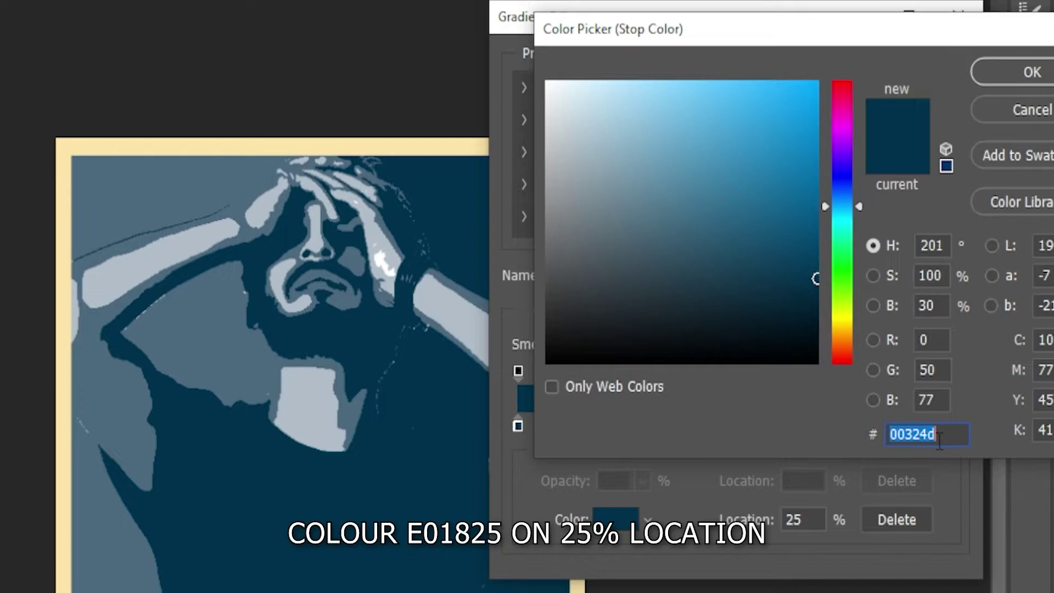
{"action": "type", "text": "e018"}
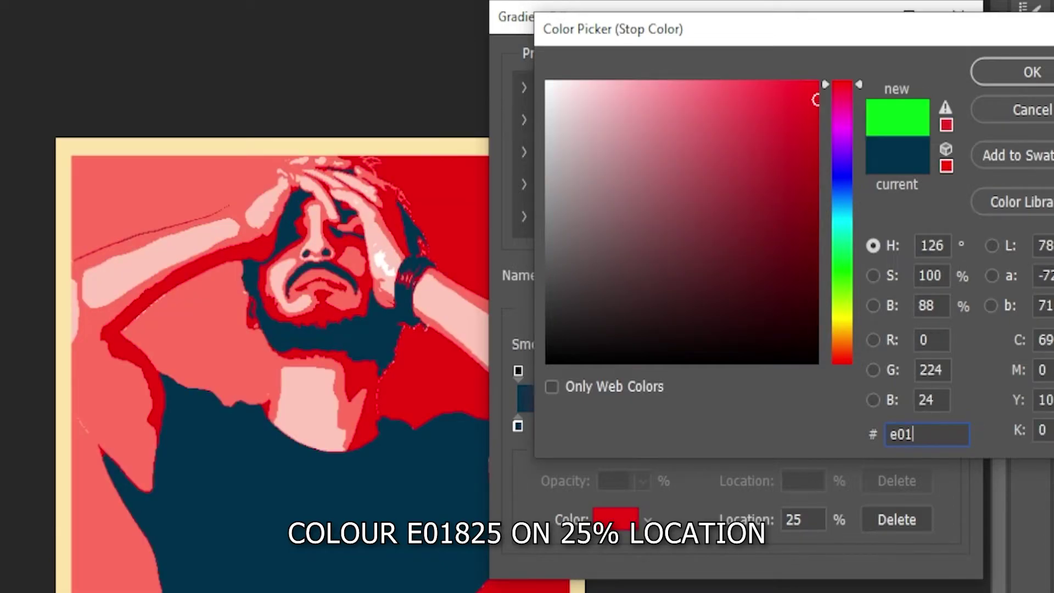
{"action": "type", "text": "25"}
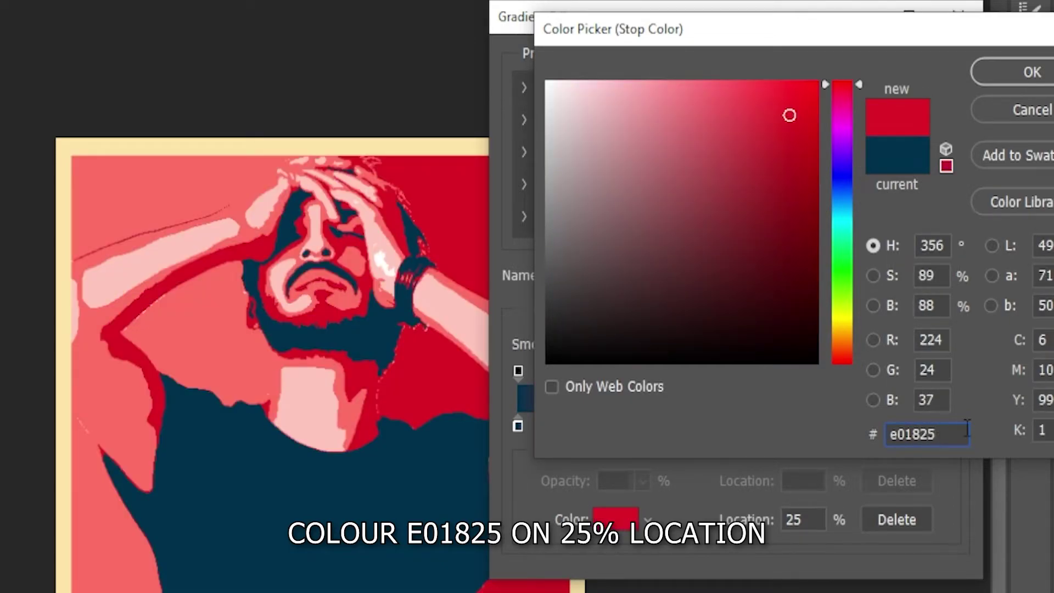
{"action": "left_click", "coordinate": [1039, 75]}
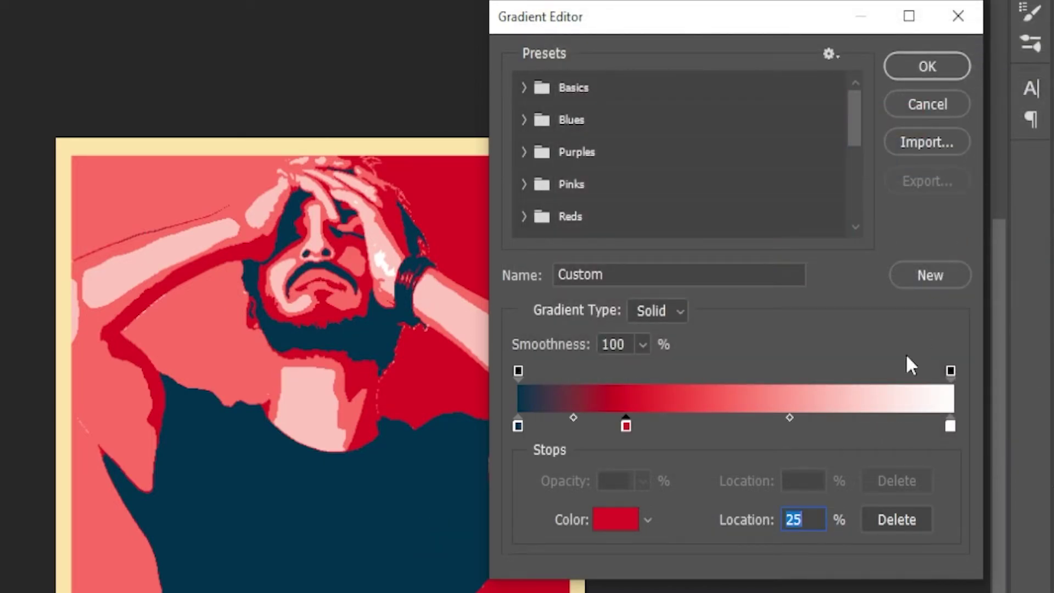
Add a 50% gradient stop coloured light blue 7498a4
{"action": "left_click", "coordinate": [734, 426]}
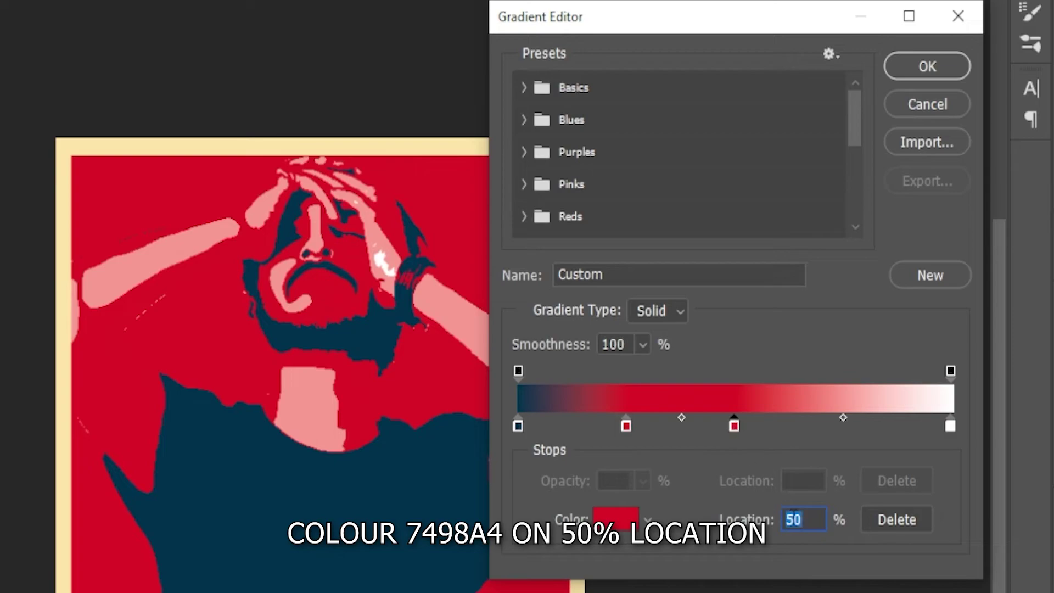
{"action": "left_click", "coordinate": [617, 521]}
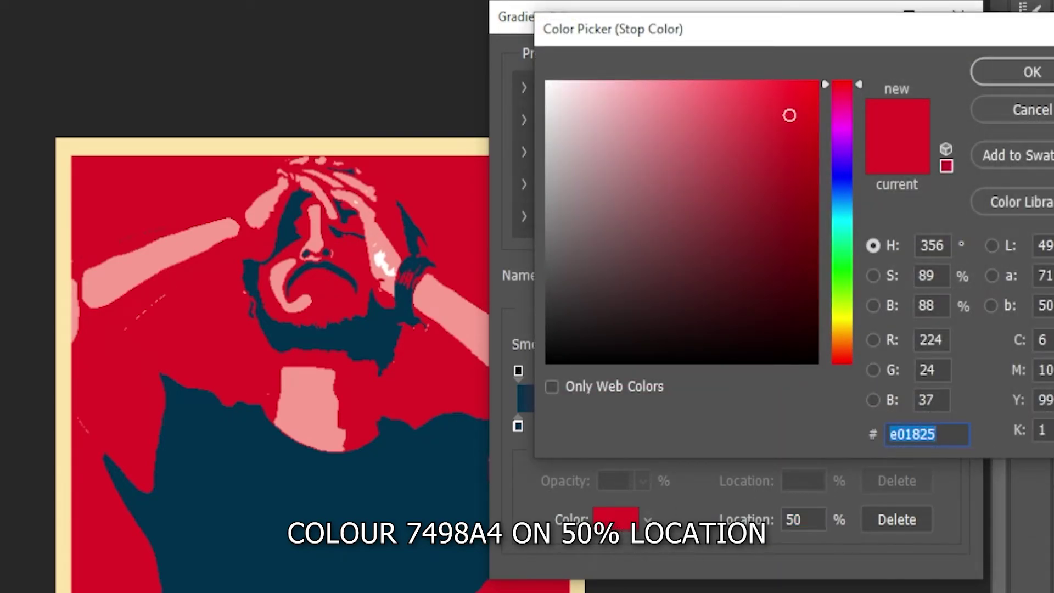
{"action": "type", "text": "74"}
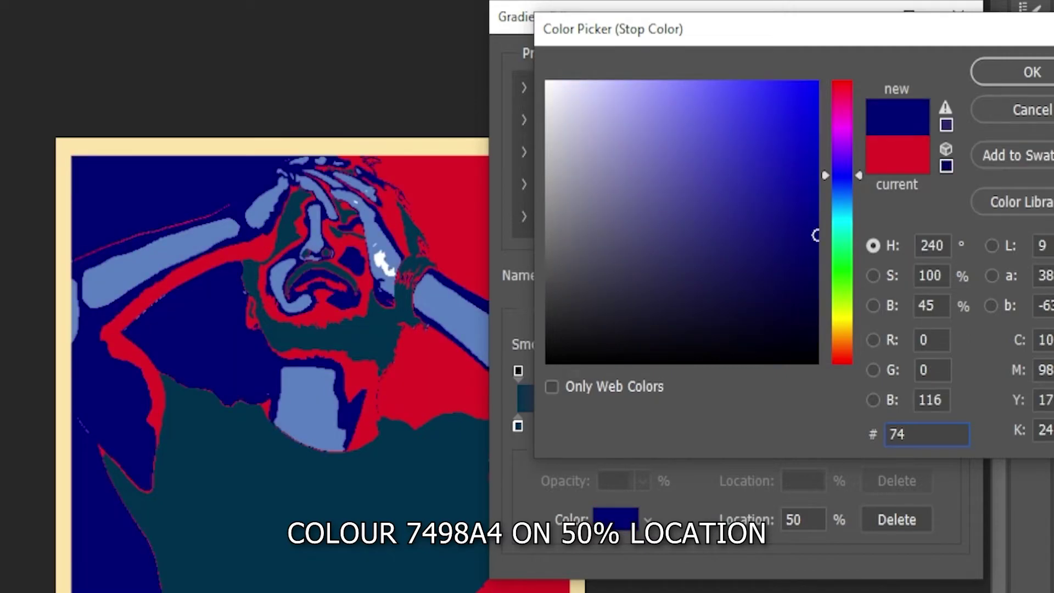
{"action": "type", "text": "98"}
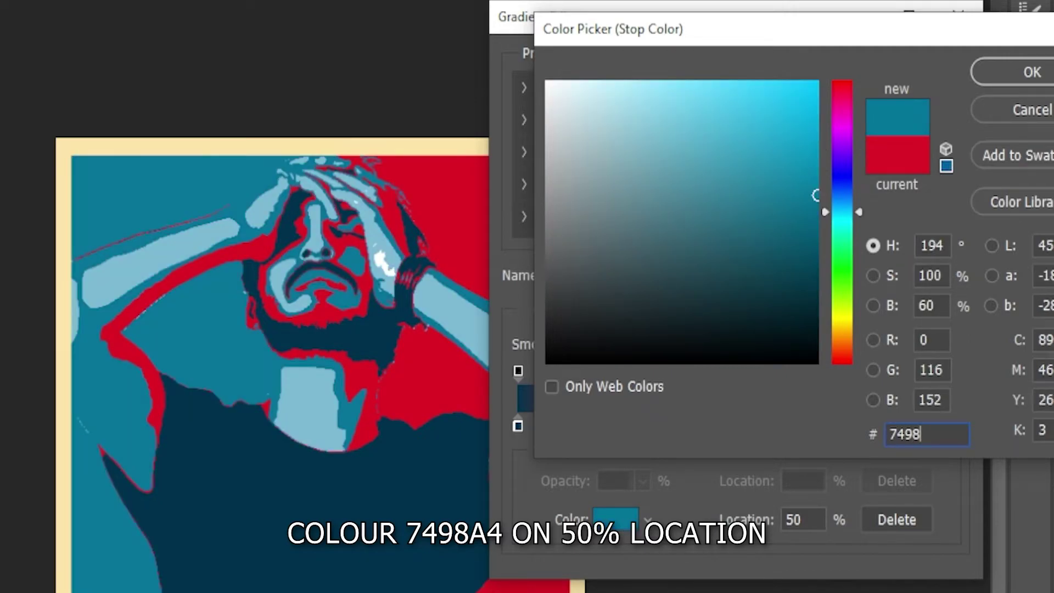
{"action": "type", "text": "a4"}
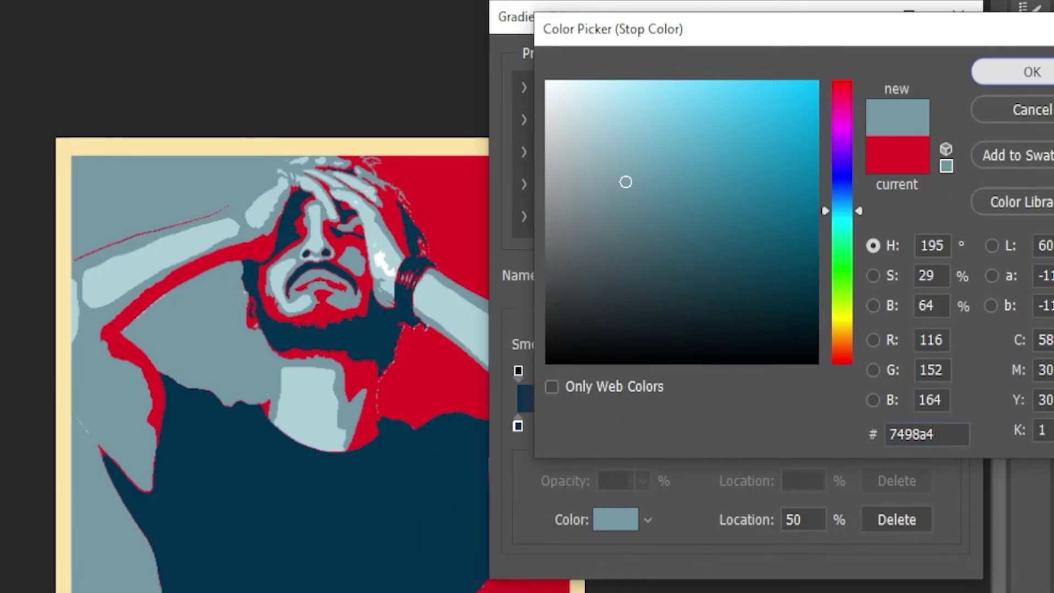
{"action": "key", "text": "Return"}
Set the 100% stop to cream fde5a9 and add a matching cream stop at 75%
{"action": "left_click", "coordinate": [950, 426]}
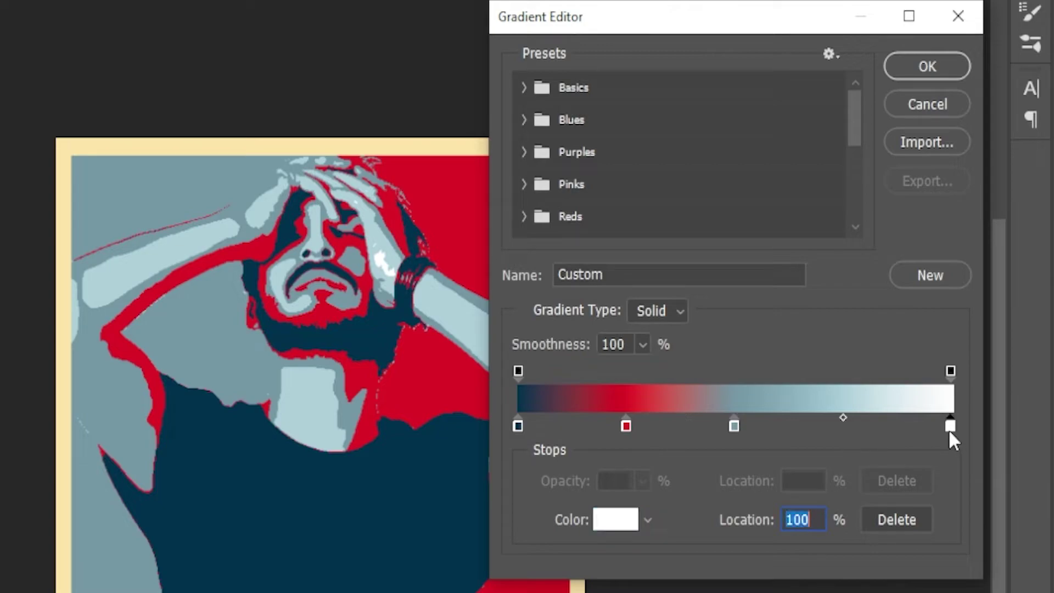
{"action": "left_click", "coordinate": [615, 519]}
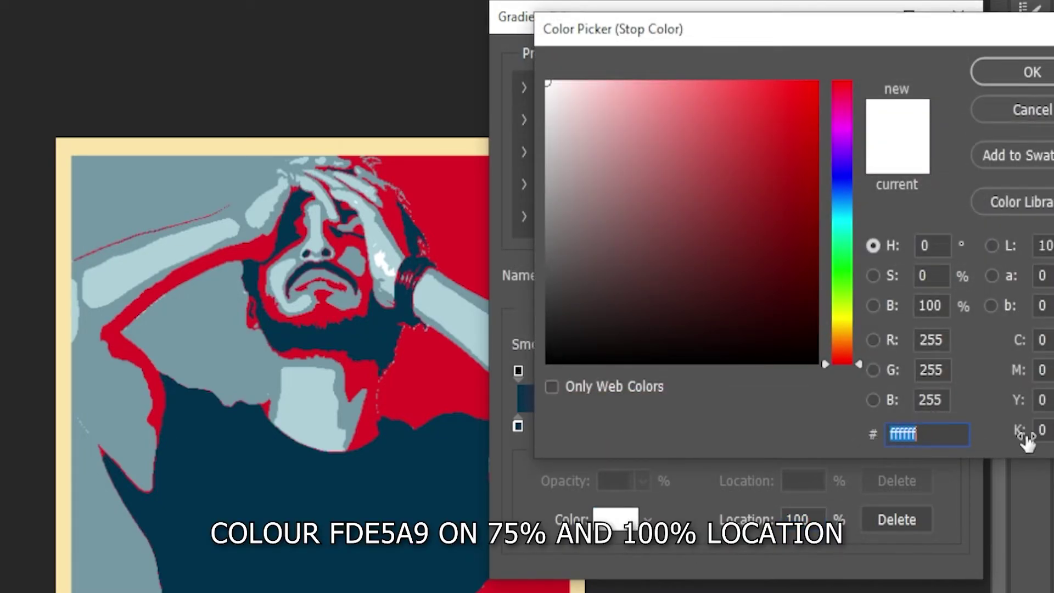
{"action": "type", "text": "fde"}
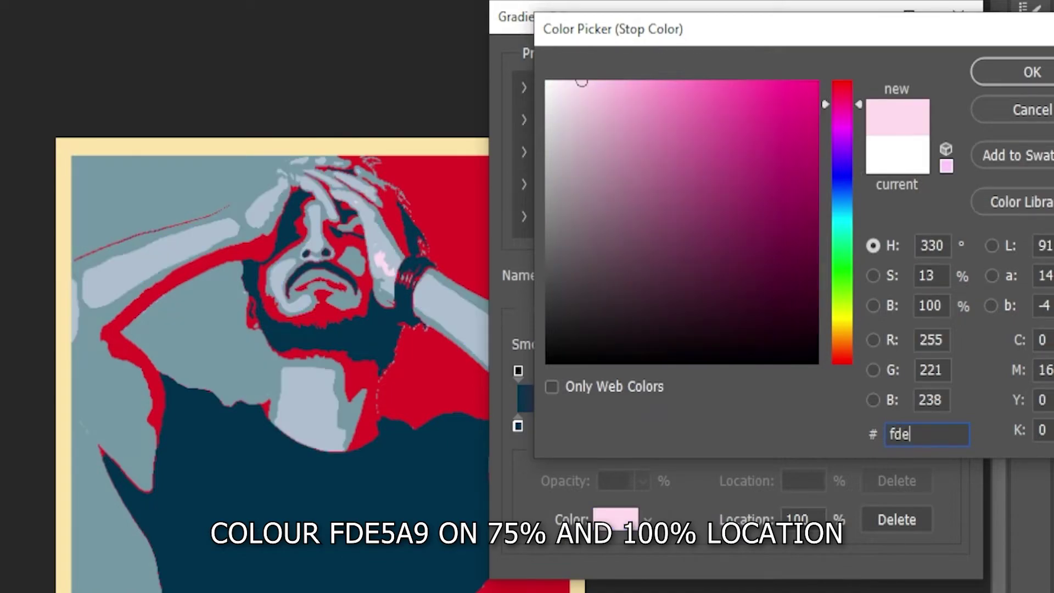
{"action": "type", "text": "5a"}
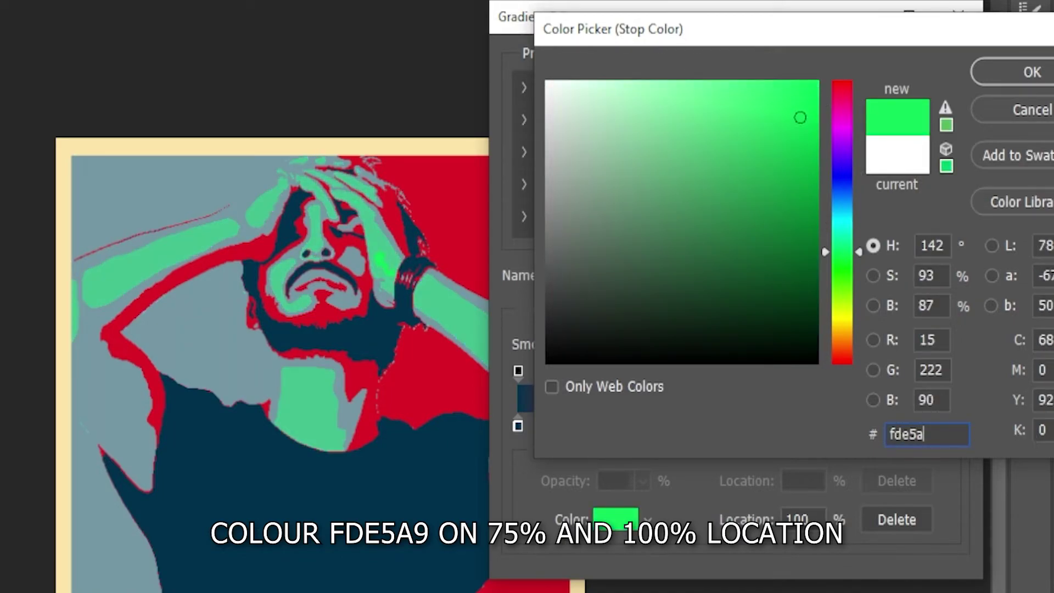
{"action": "type", "text": "9"}
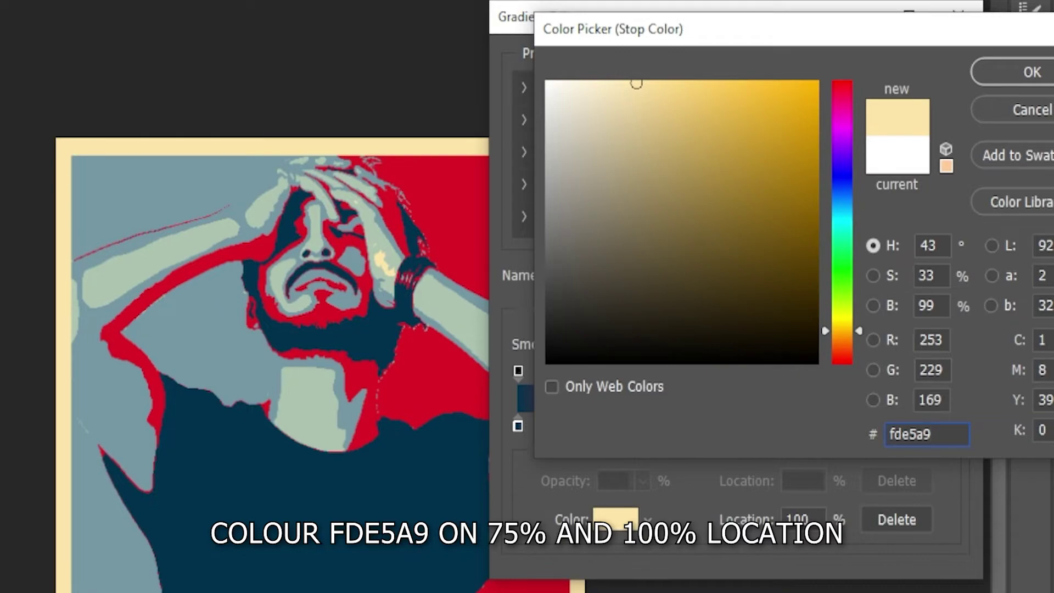
{"action": "left_click", "coordinate": [1020, 72]}
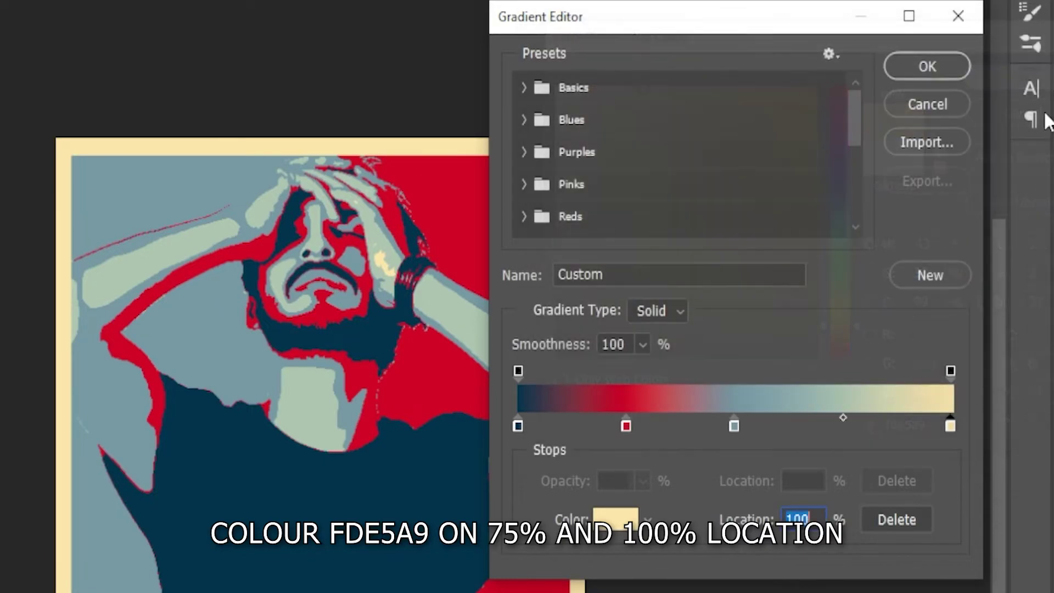
{"action": "left_click", "coordinate": [859, 424]}
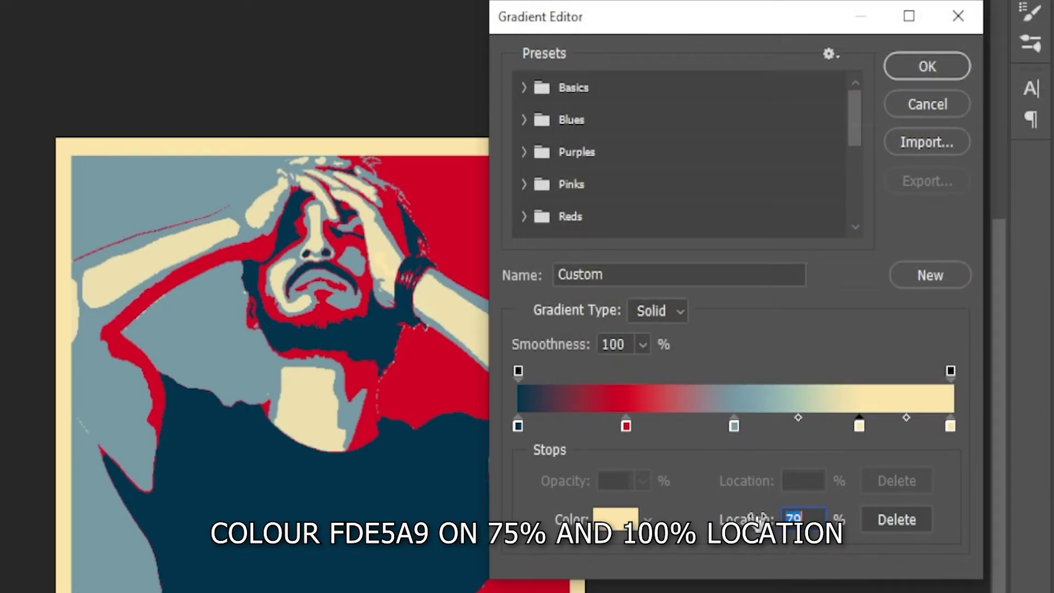
{"action": "key", "text": "Down"}
{"action": "key", "text": "Down"}
{"action": "key", "text": "Down"}
{"action": "key", "text": "Down"}
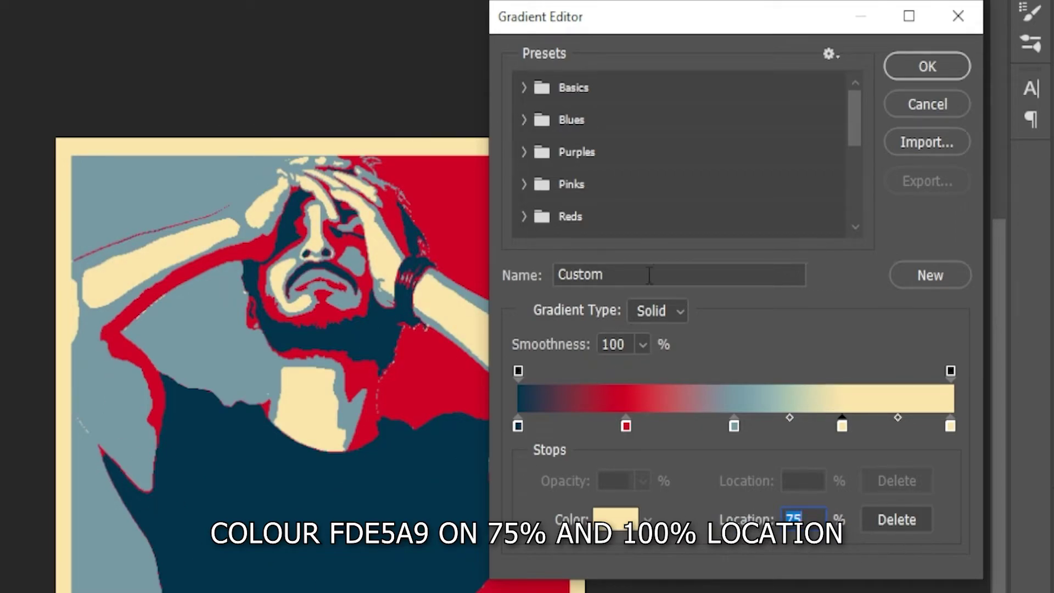
Commit the gradient map, then select the Gradient Map, Posterize and Channel Mixer layers
{"action": "left_click", "coordinate": [907, 70]}
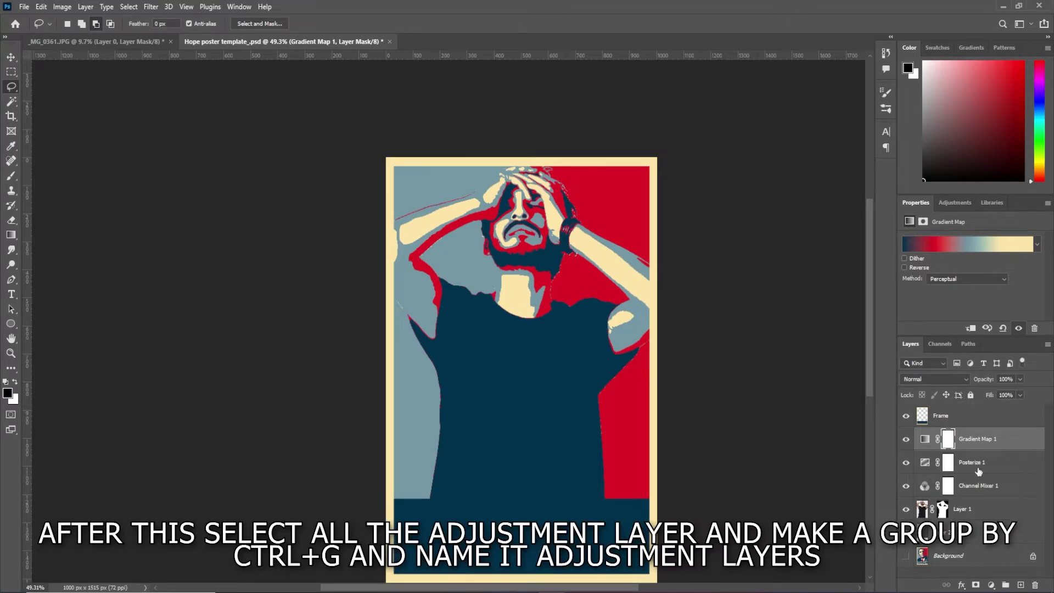
{"action": "left_click", "coordinate": [989, 494], "text": "shift"}
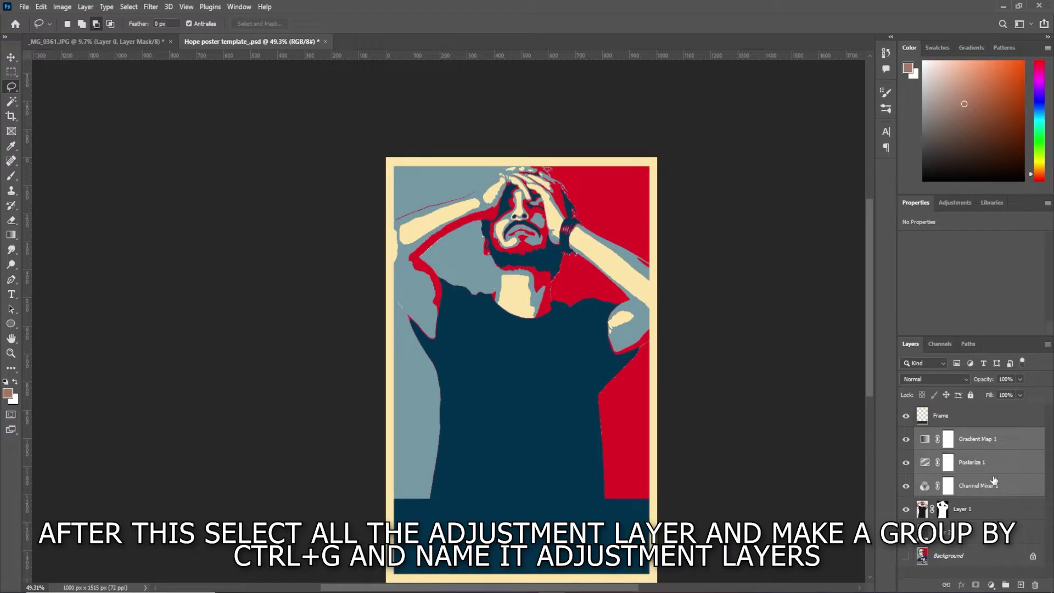
Group the three selected adjustment layers into a folder named 'adjustment layers'
{"action": "right_click", "coordinate": [995, 460]}
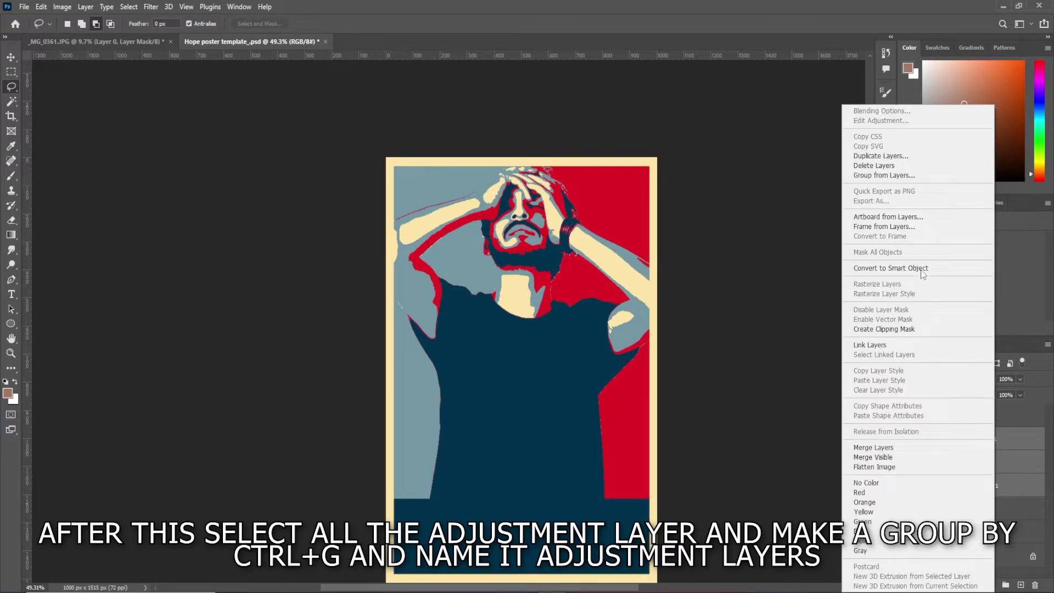
{"action": "left_click", "coordinate": [902, 175]}
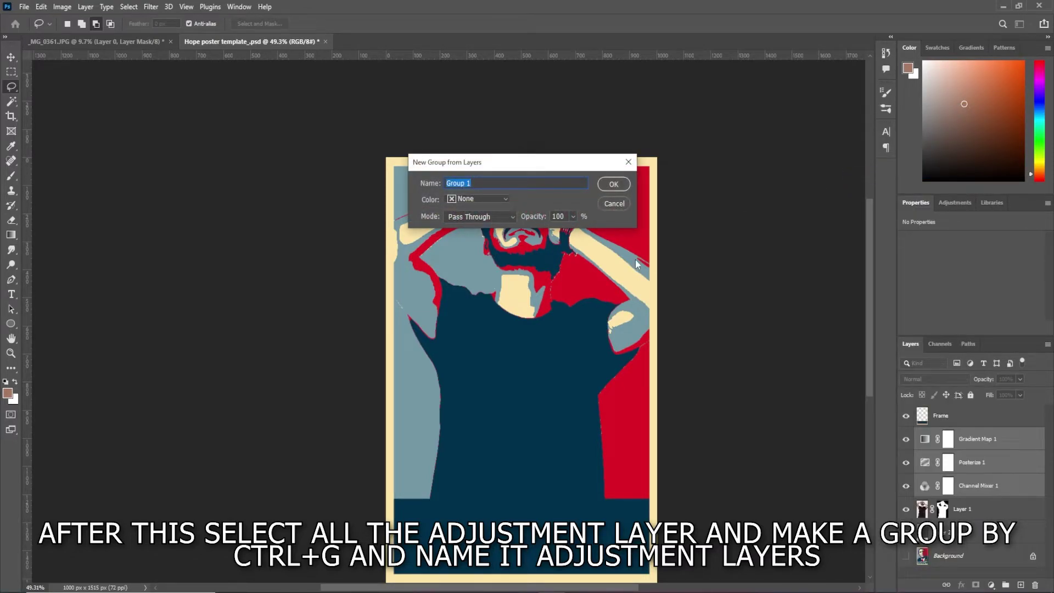
{"action": "type", "text": "adjustment layers"}
{"action": "left_click", "coordinate": [613, 185]}
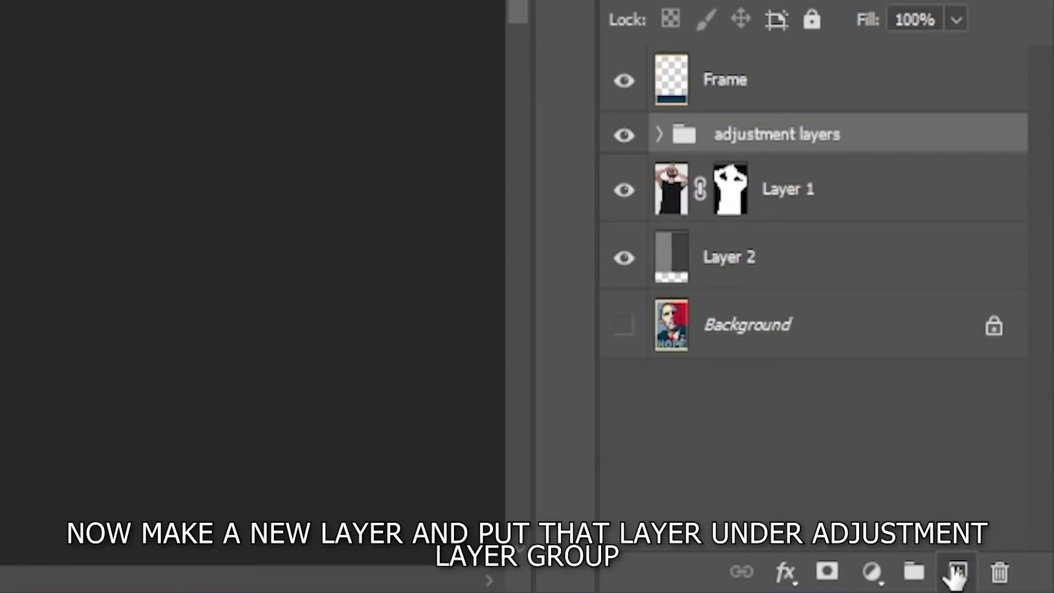
Add a new Layer 3 above Layer 1 and set the foreground colour to black
{"action": "left_click", "coordinate": [1020, 585]}
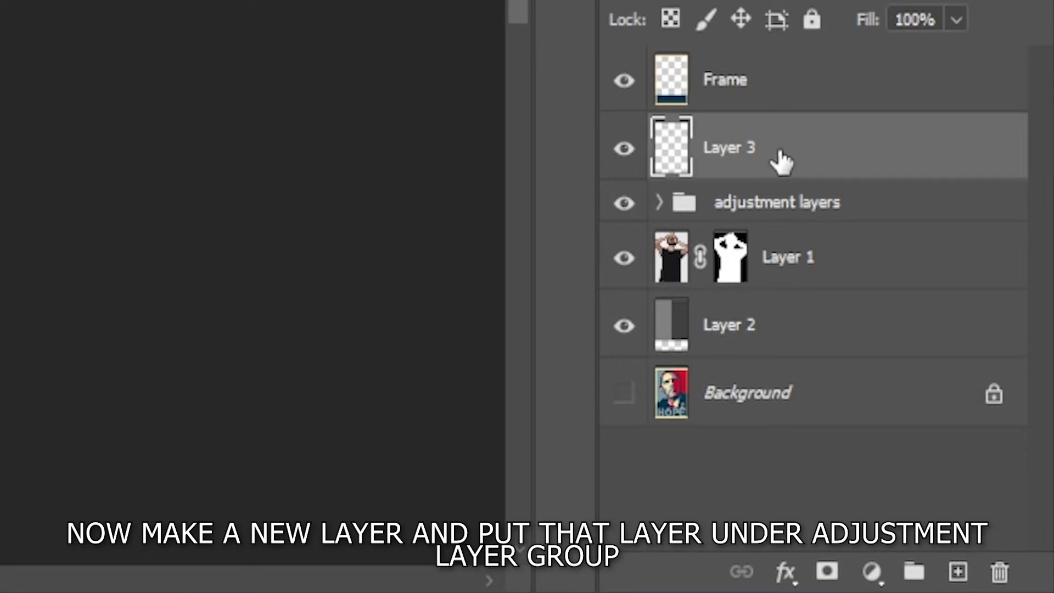
{"action": "left_click_drag", "start_coordinate": [782, 161], "coordinate": [824, 227]}
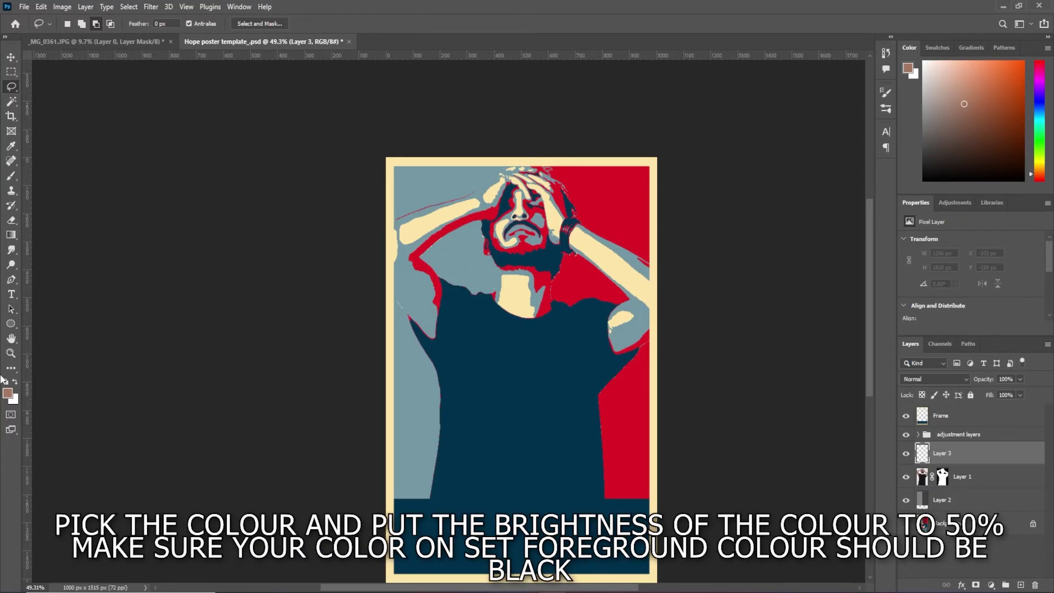
{"action": "left_click", "coordinate": [8, 393]}
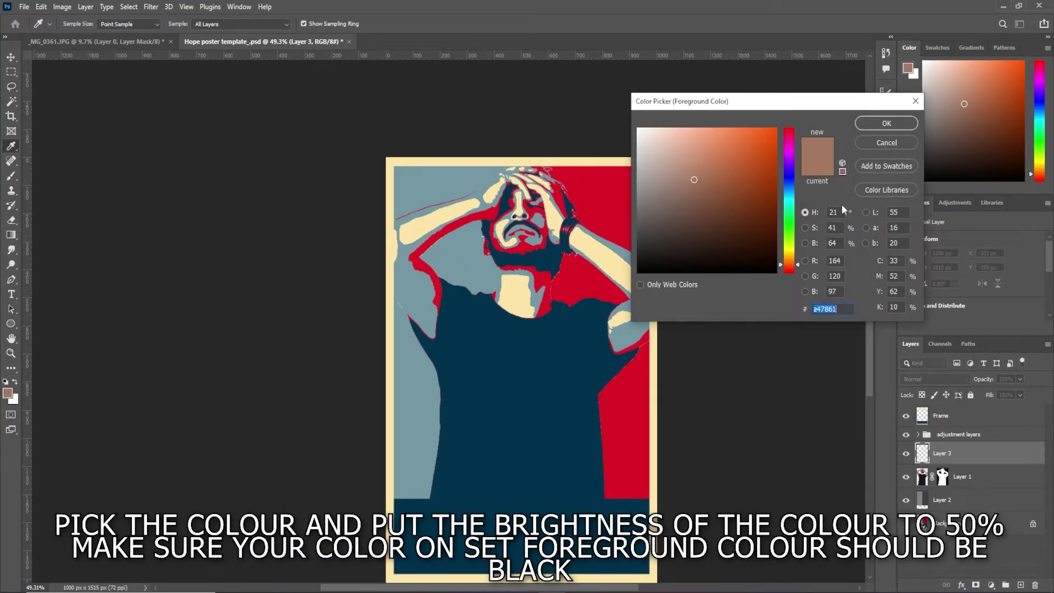
{"action": "left_click_drag", "start_coordinate": [684, 266], "coordinate": [565, 318]}
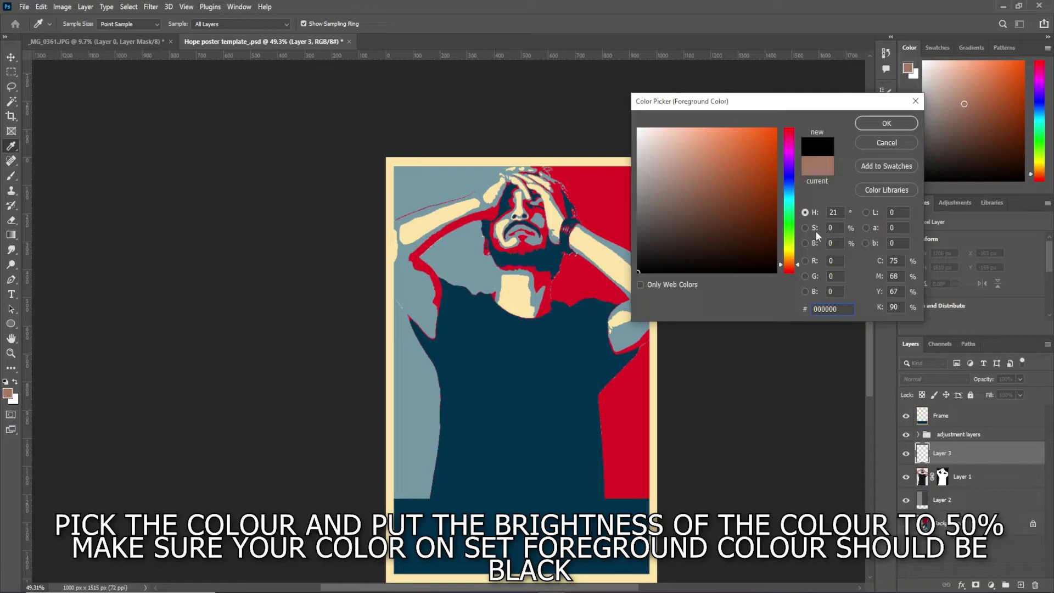
{"action": "left_click", "coordinate": [886, 123]}
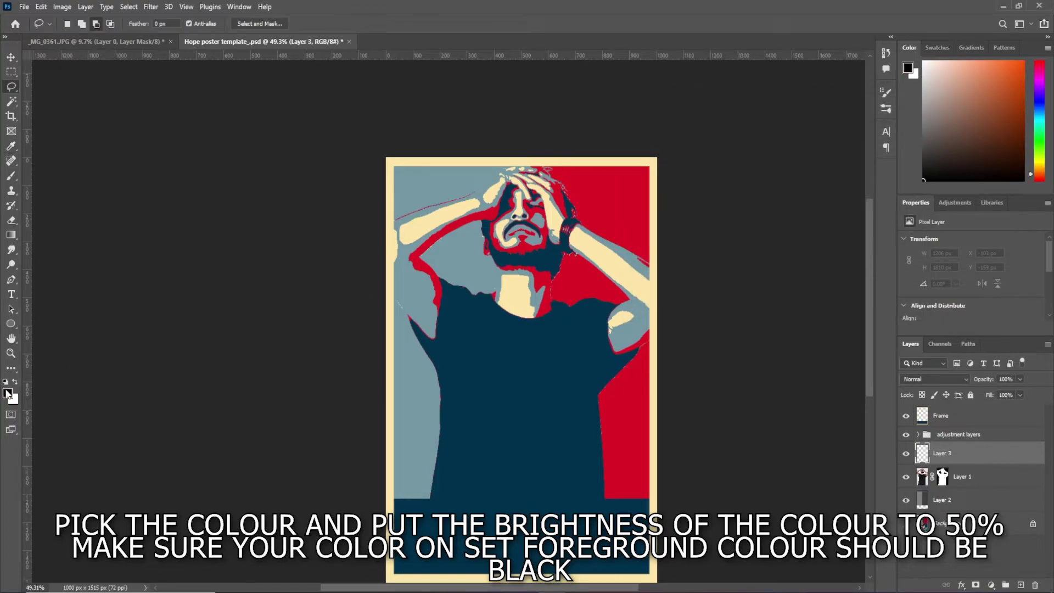
Change the foreground colour to 50% grey and fill Layer 3 with it
{"action": "left_click", "coordinate": [8, 393]}
{"action": "double_click", "coordinate": [834, 212]}
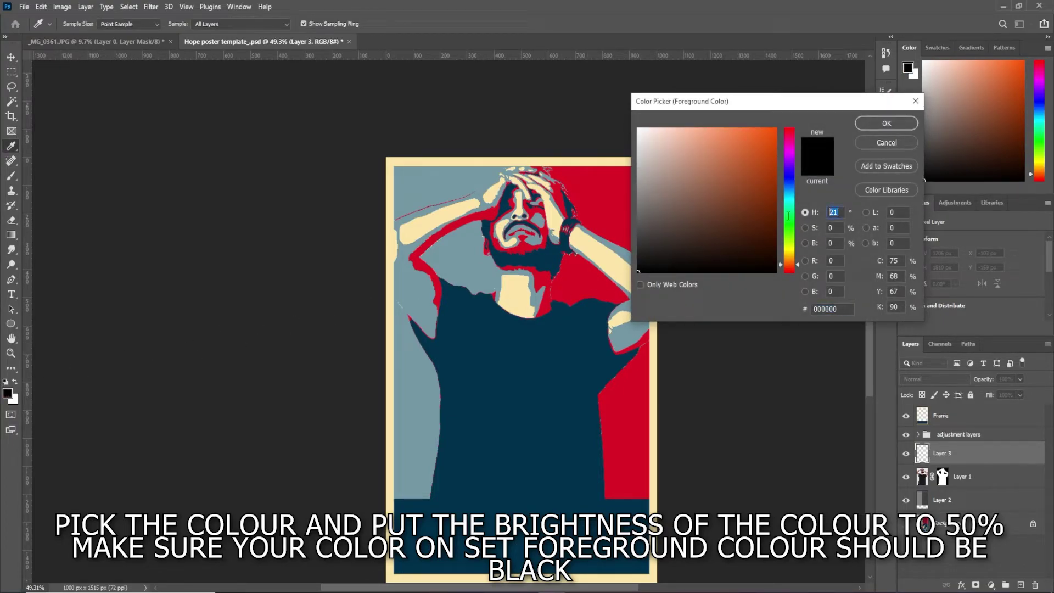
{"action": "type", "text": "0"}
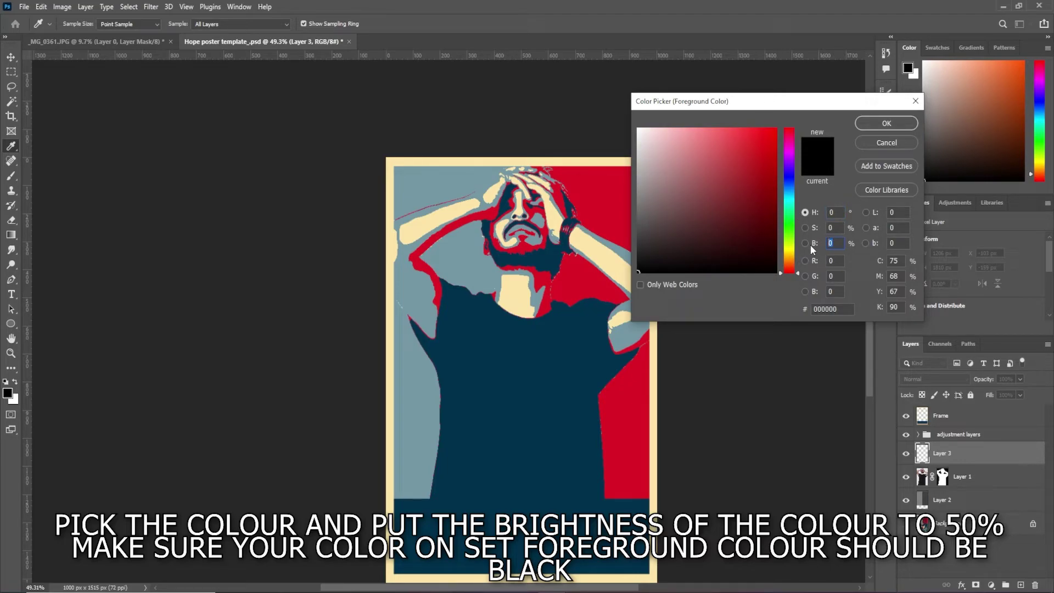
{"action": "type", "text": "5"}
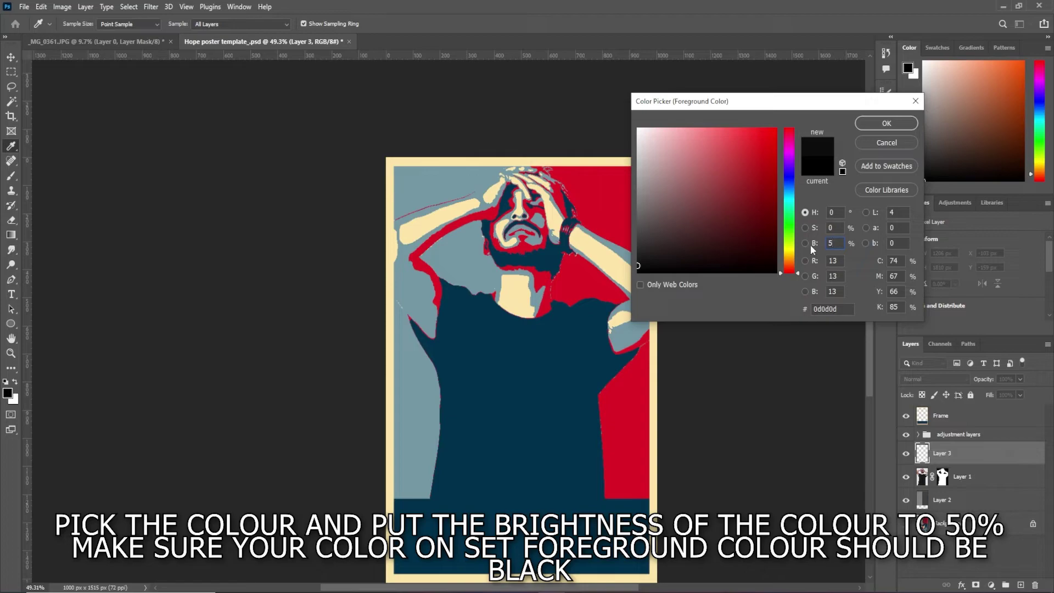
{"action": "type", "text": "0"}
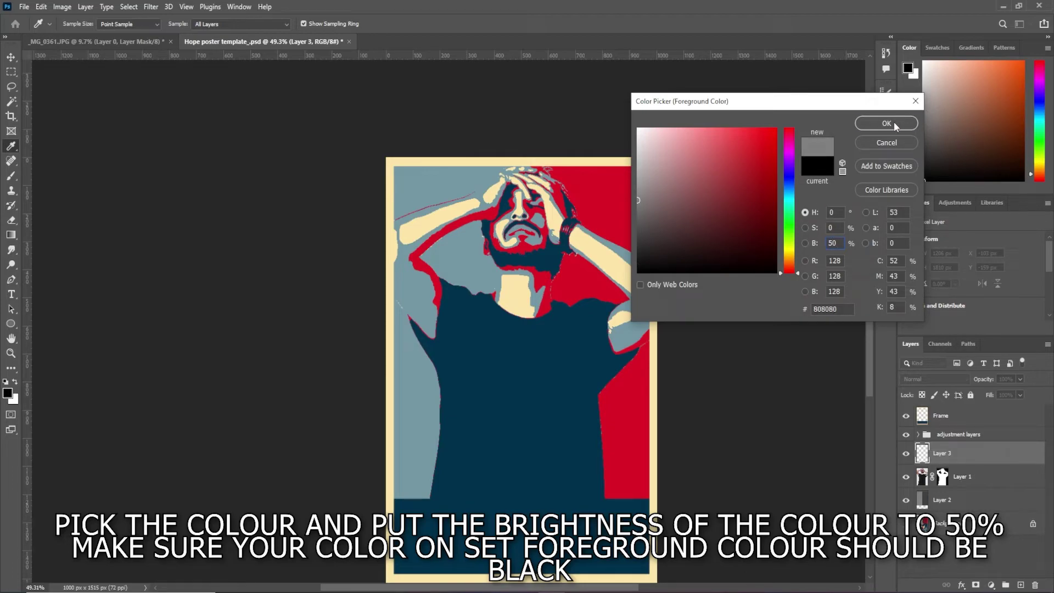
{"action": "left_click", "coordinate": [893, 122]}
{"action": "key", "text": "l"}
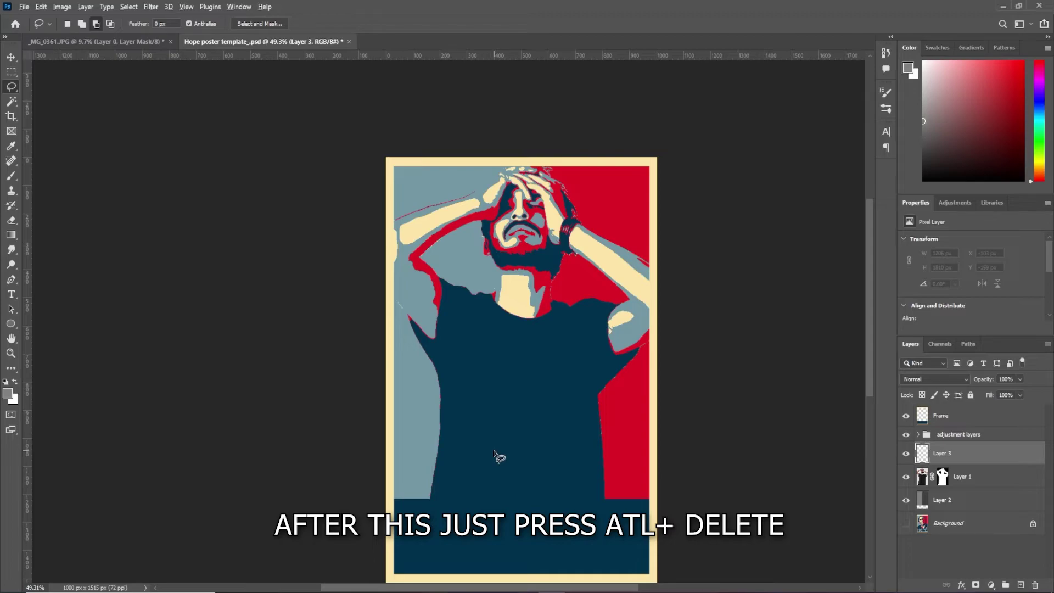
{"action": "key", "text": "alt+Delete"}
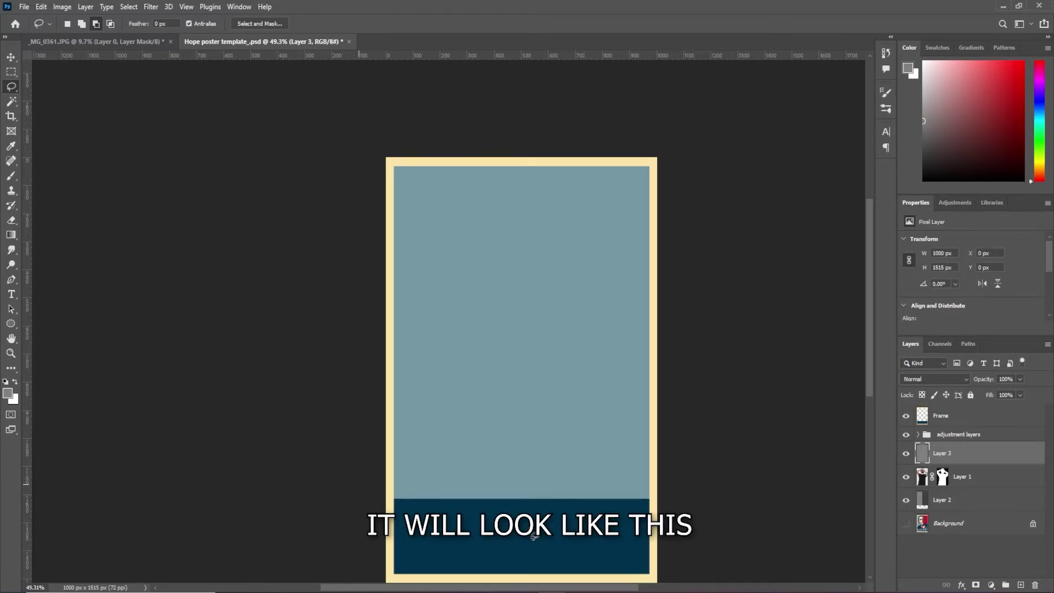
Apply Filter Gallery's Sketch > Halftone Pattern (Size 1, Contrast 50, Line) to Layer 3
{"action": "left_click", "coordinate": [148, 7]}
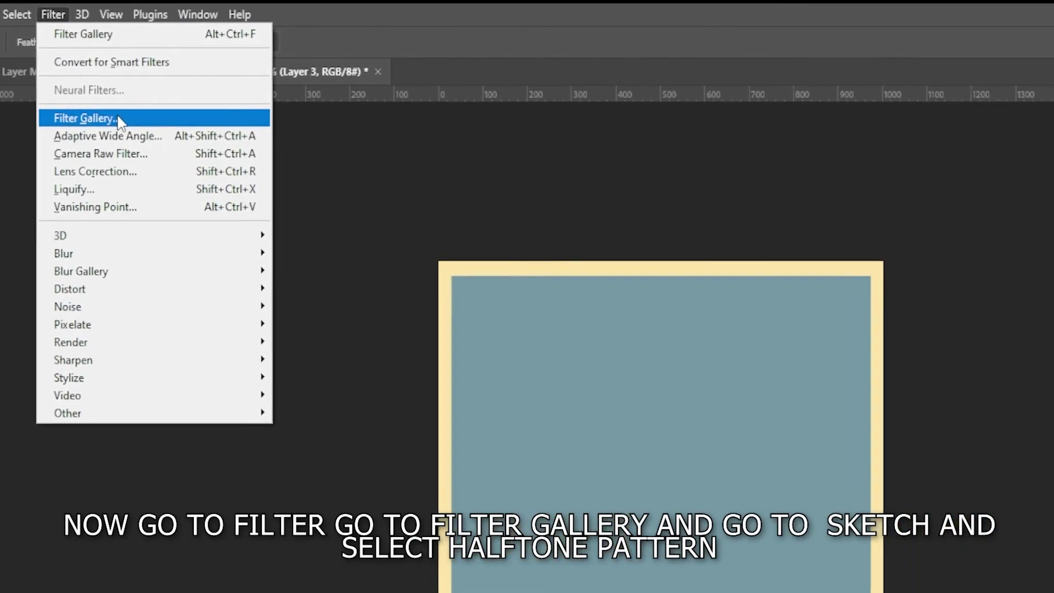
{"action": "left_click", "coordinate": [118, 118]}
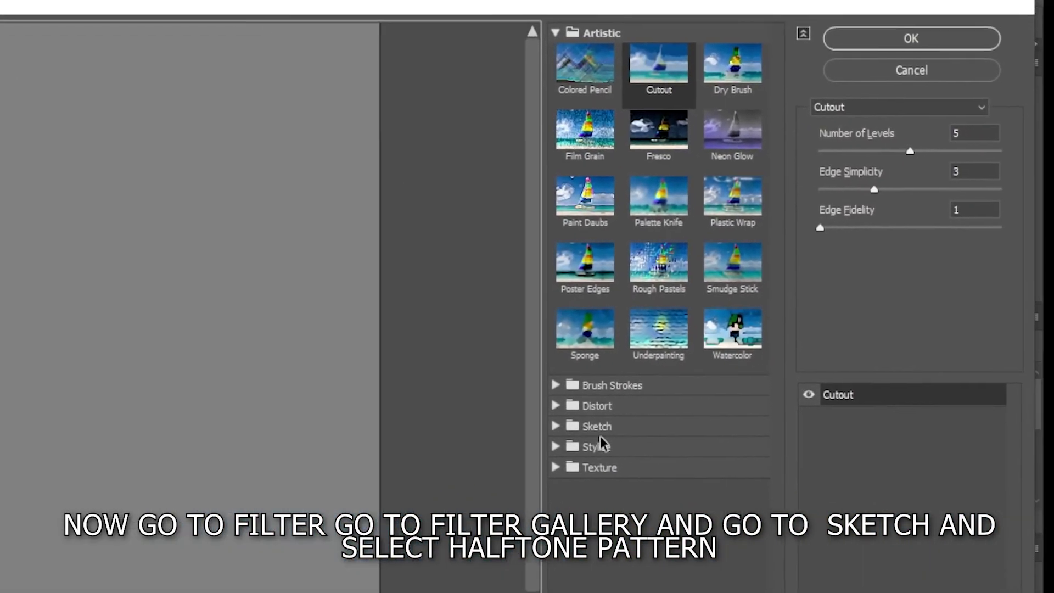
{"action": "left_click", "coordinate": [579, 342]}
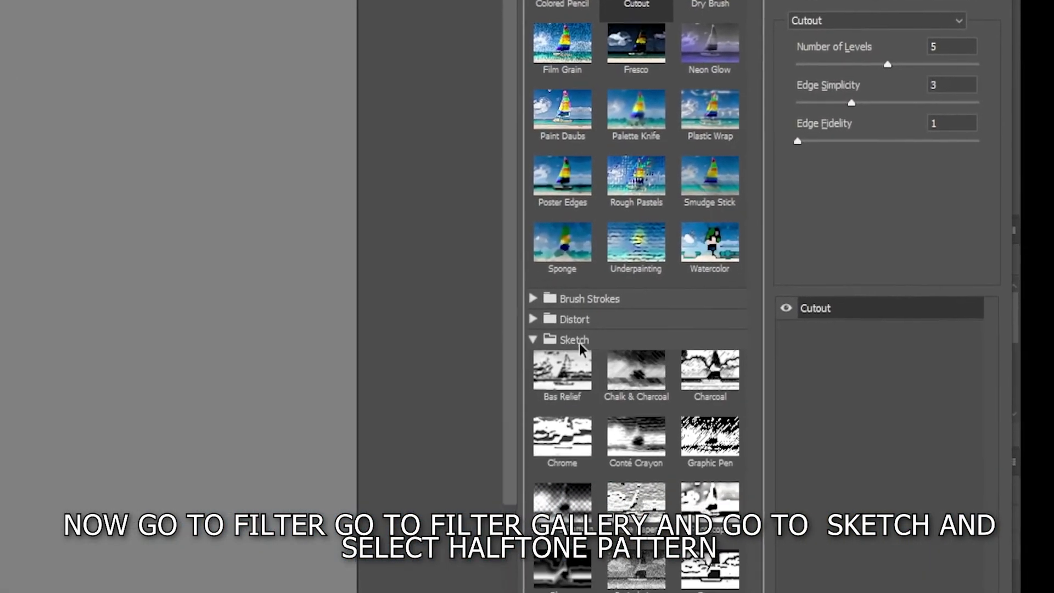
{"action": "left_click", "coordinate": [562, 497]}
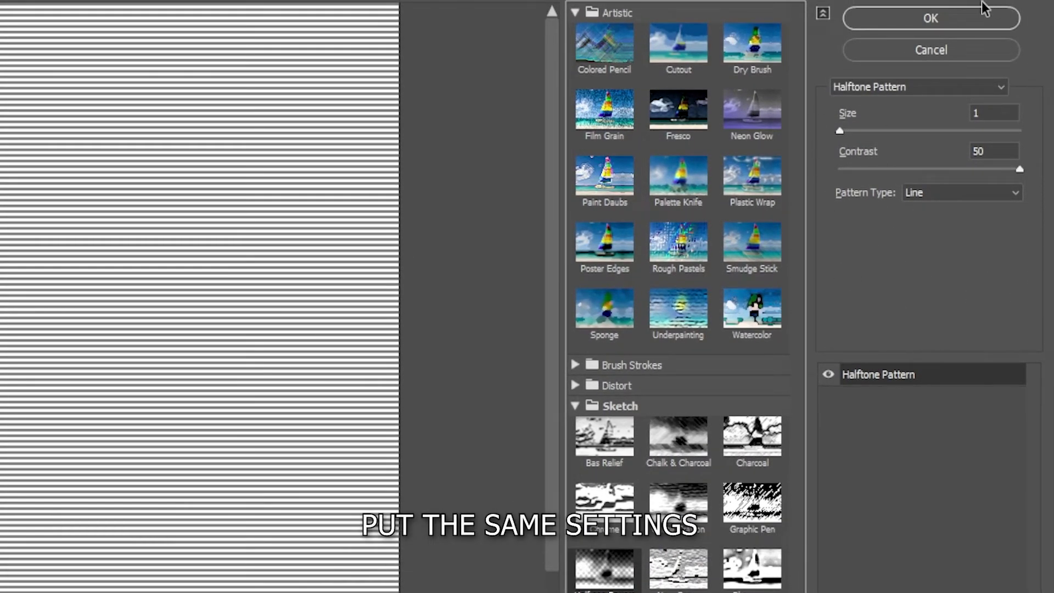
{"action": "left_click", "coordinate": [930, 18]}
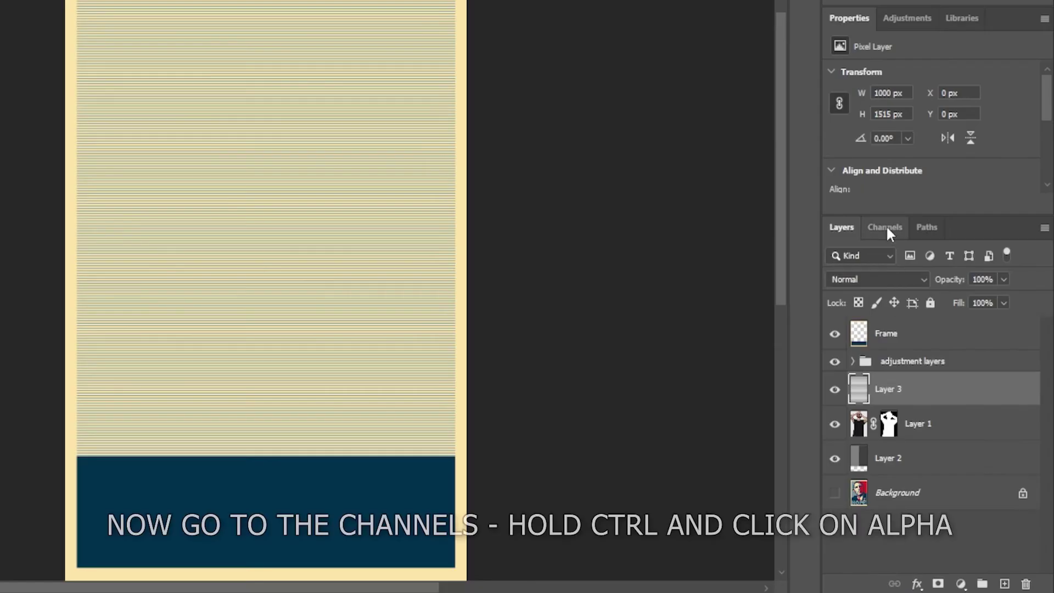
Load the a1 channel as a selection and add it as Layer 3's layer mask
{"action": "left_click", "coordinate": [939, 343]}
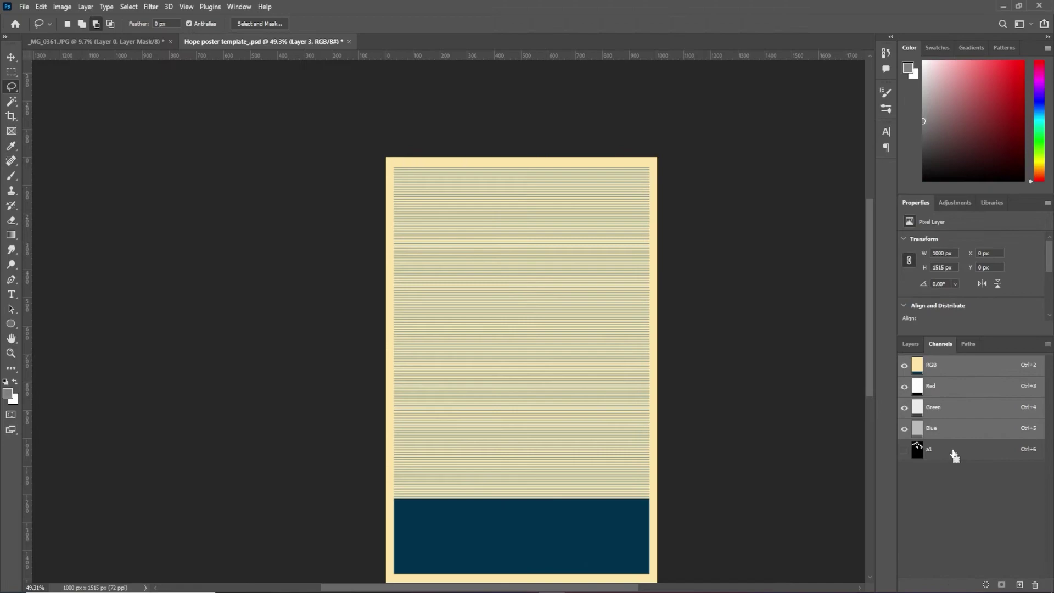
{"action": "left_click", "coordinate": [906, 390], "text": "ctrl"}
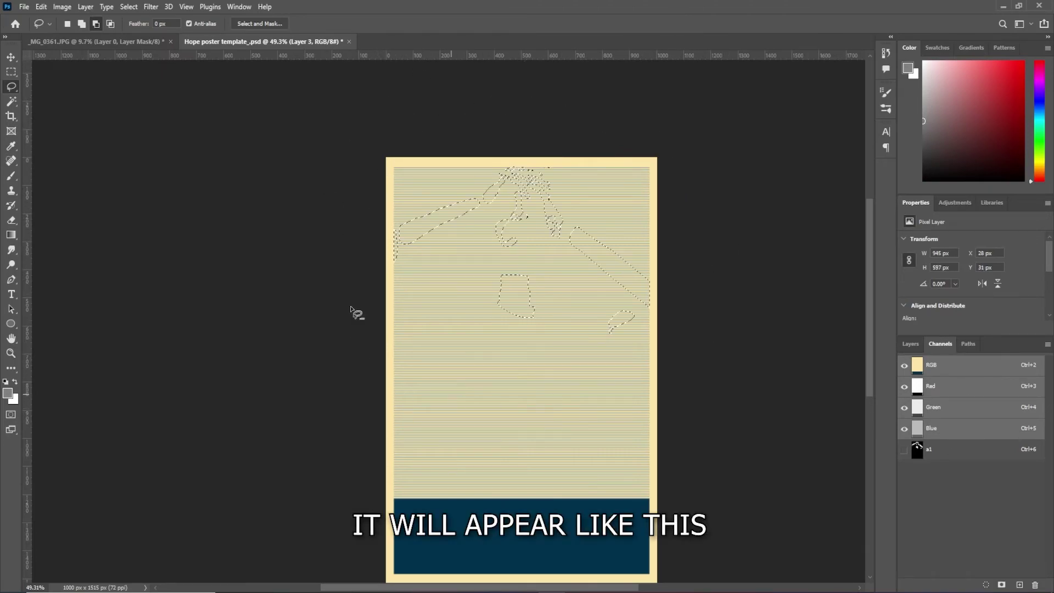
{"action": "left_click", "coordinate": [911, 343]}
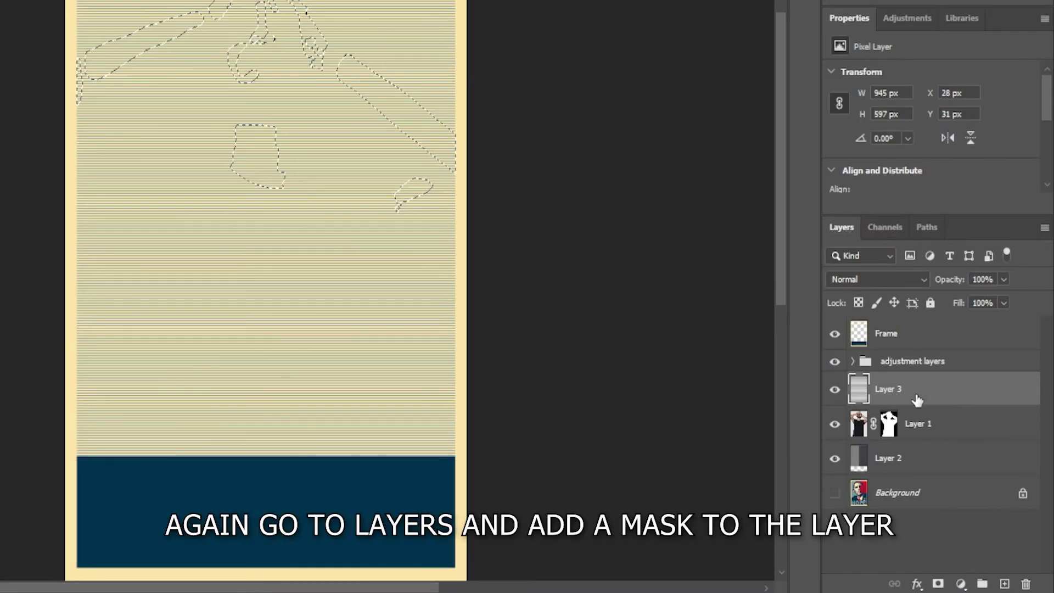
{"action": "left_click", "coordinate": [938, 583]}
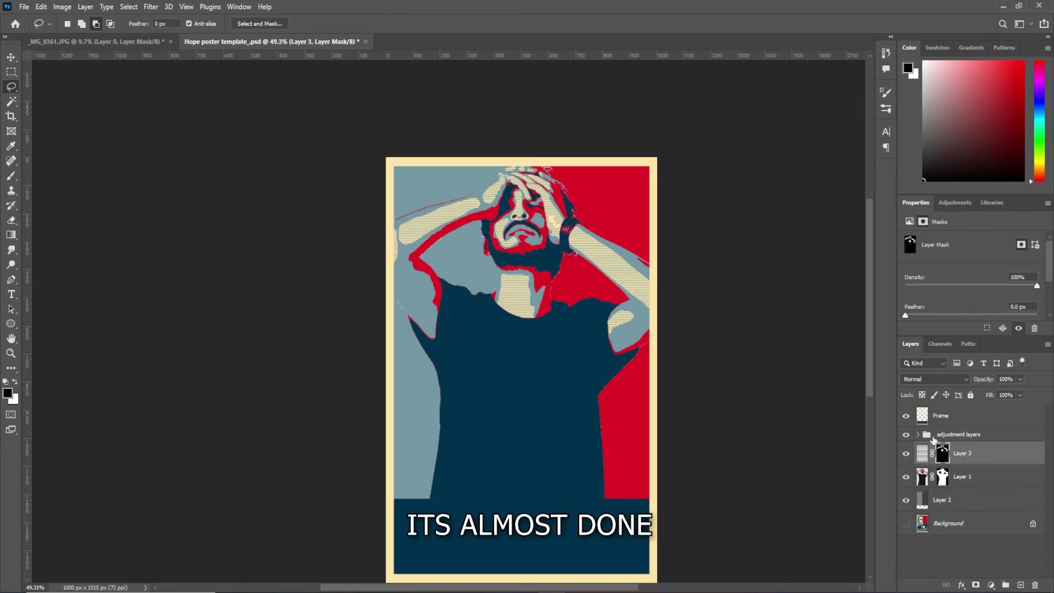
{"action": "left_click", "coordinate": [942, 416]}
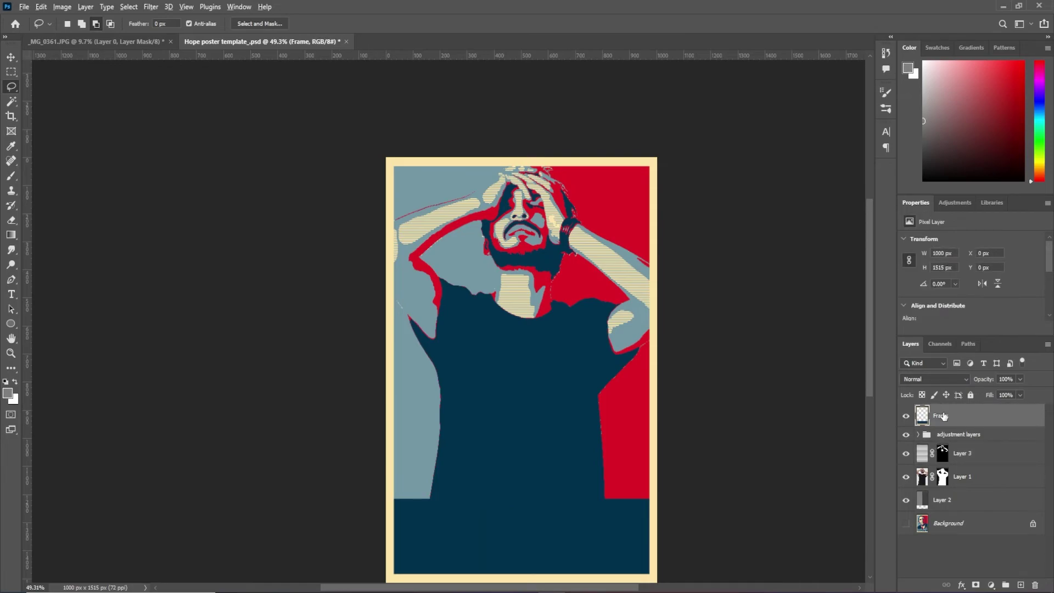
Merge all visible layers into a new Layer 4 and start a text layer in the navy band
{"action": "key", "text": "ctrl+alt+shift+e"}
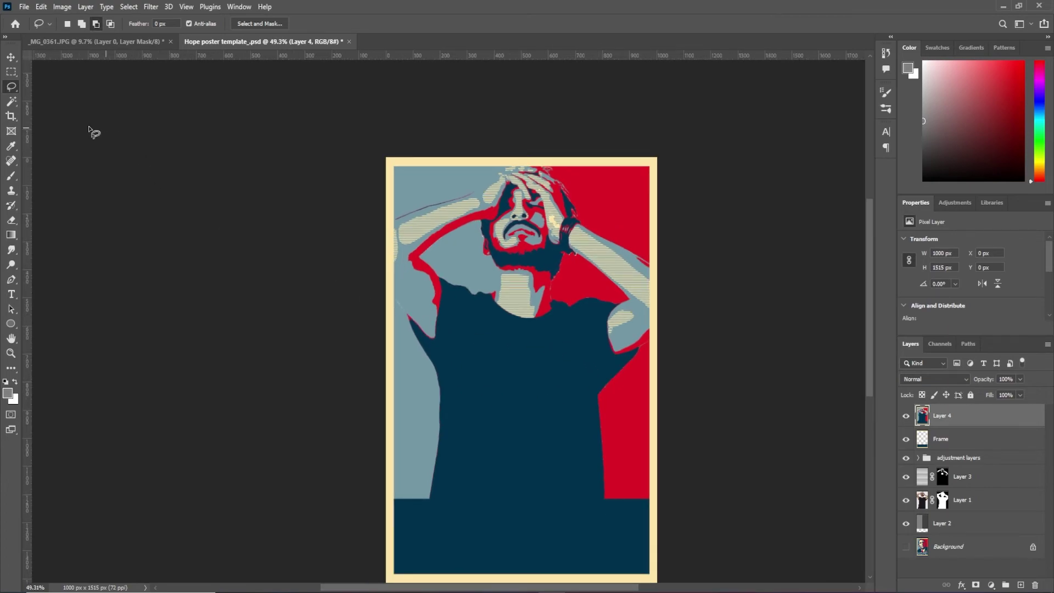
{"action": "left_click", "coordinate": [11, 295]}
{"action": "scroll", "coordinate": [485, 471], "scroll_direction": "down", "scroll_amount": 2}
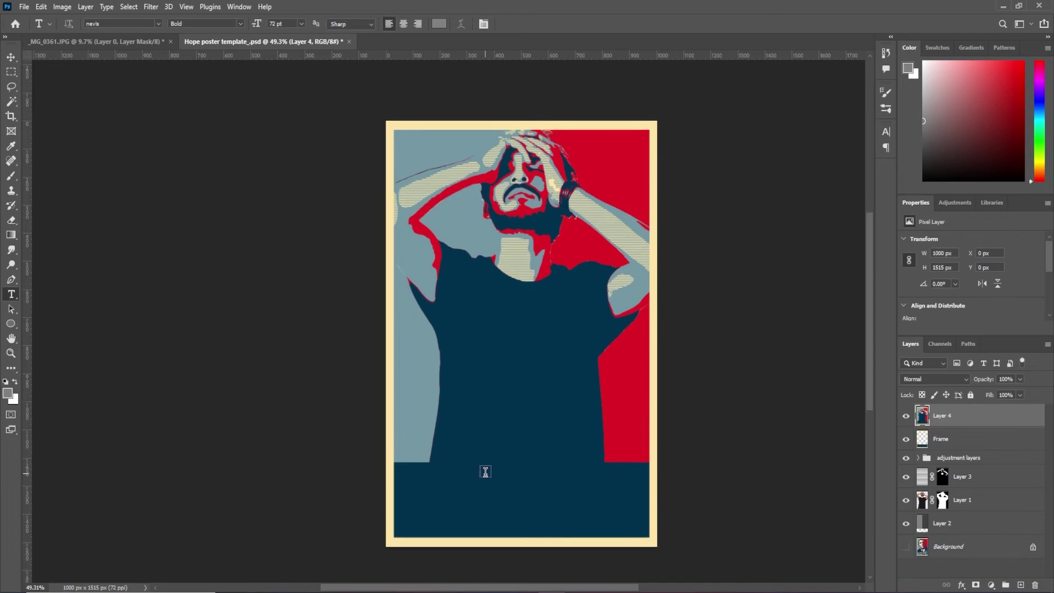
{"action": "left_click", "coordinate": [524, 497]}
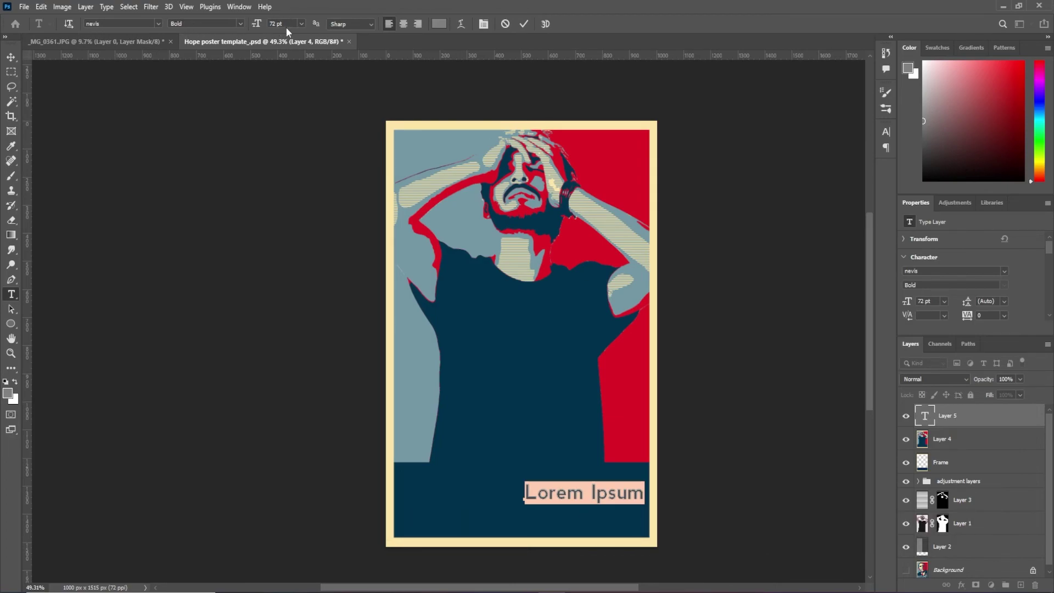
Turn on Faux Bold for the text and erase the Lorem Ipsum placeholder
{"action": "left_click", "coordinate": [484, 24]}
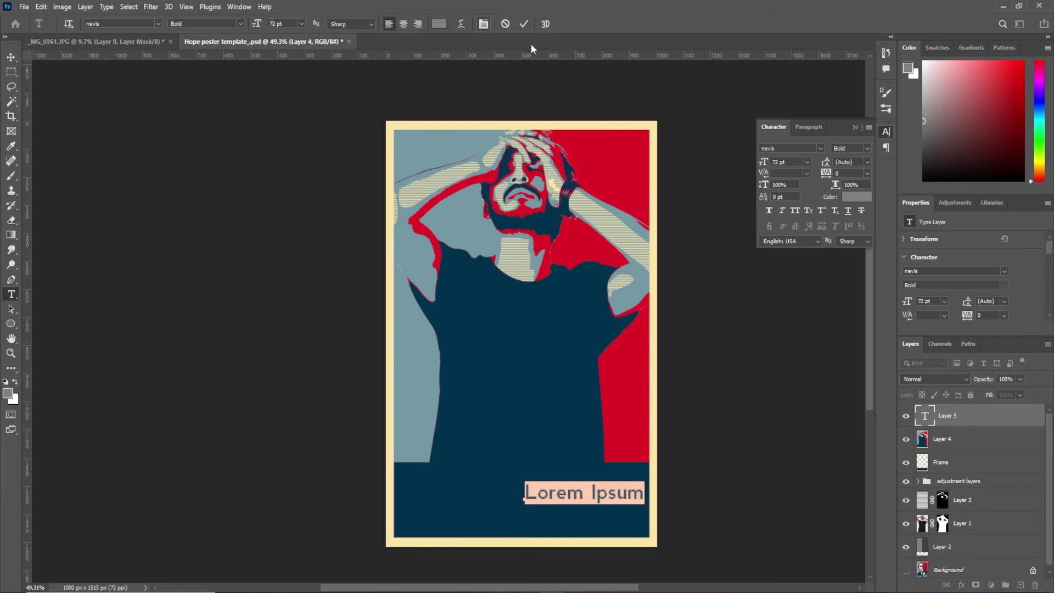
{"action": "left_click", "coordinate": [767, 212]}
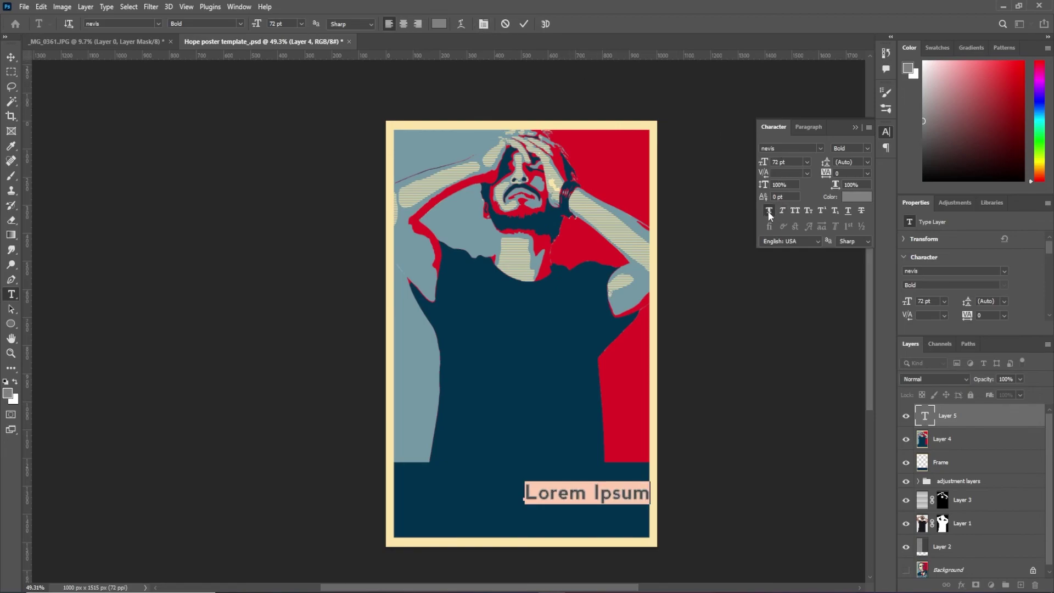
{"action": "left_click", "coordinate": [856, 127]}
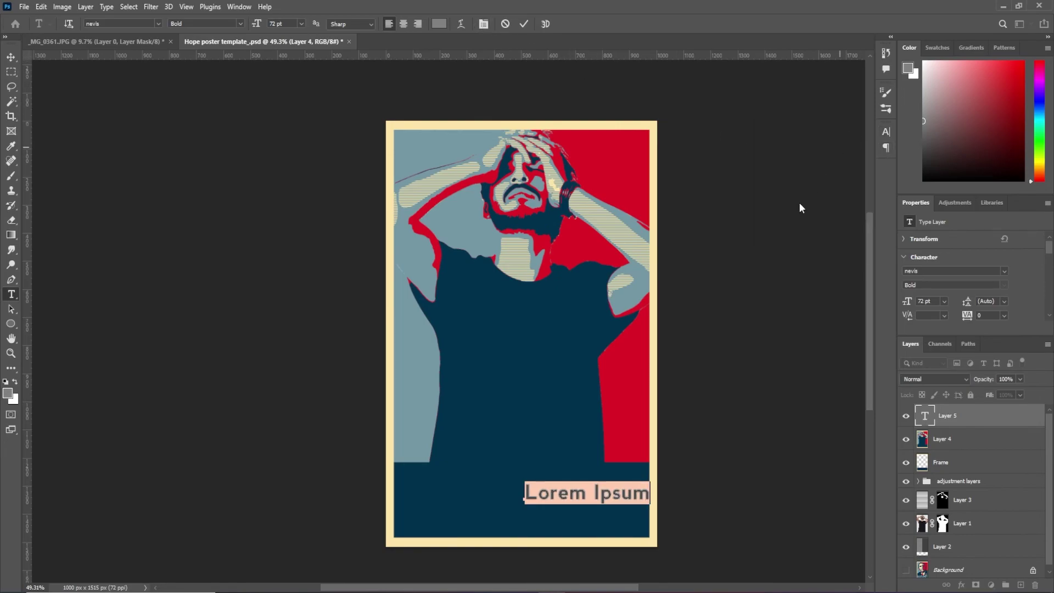
{"action": "double_click", "coordinate": [600, 494]}
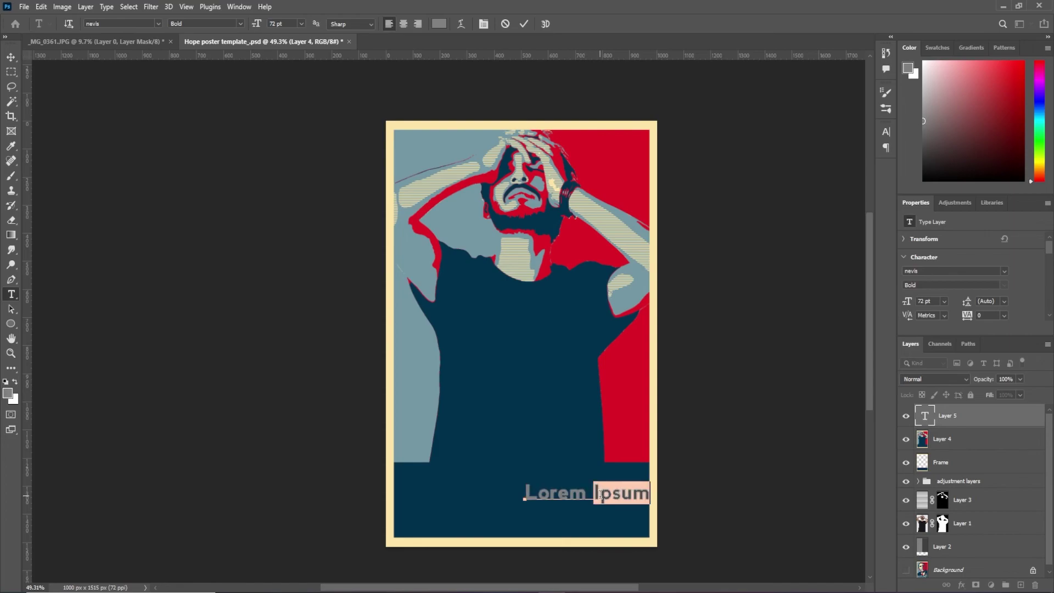
{"action": "key", "text": "BackSpace"}
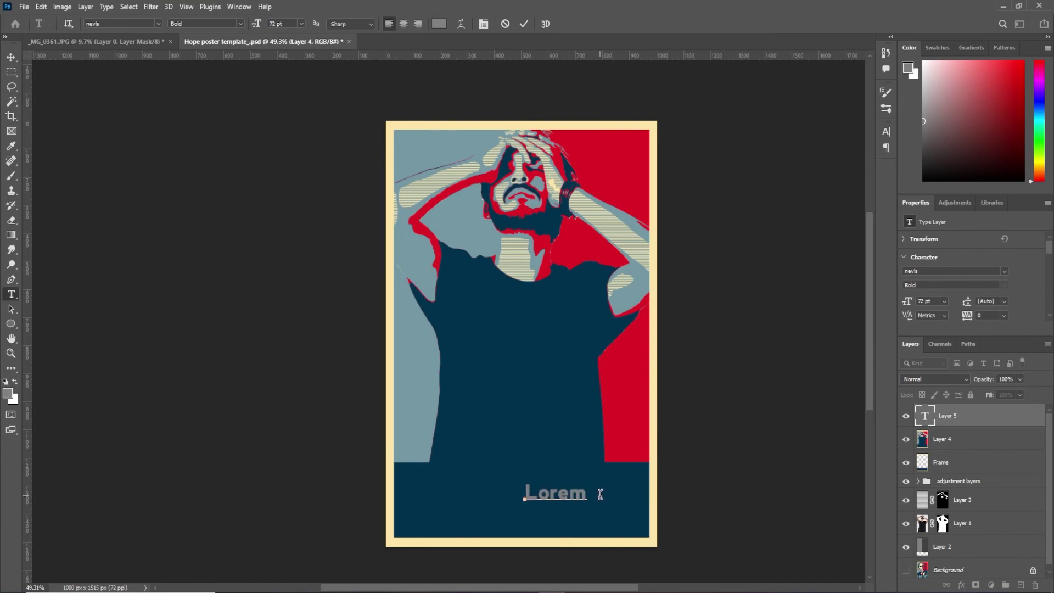
{"action": "key", "text": "BackSpace"}
{"action": "key", "text": "BackSpace"}
{"action": "key", "text": "BackSpace"}
{"action": "key", "text": "BackSpace"}
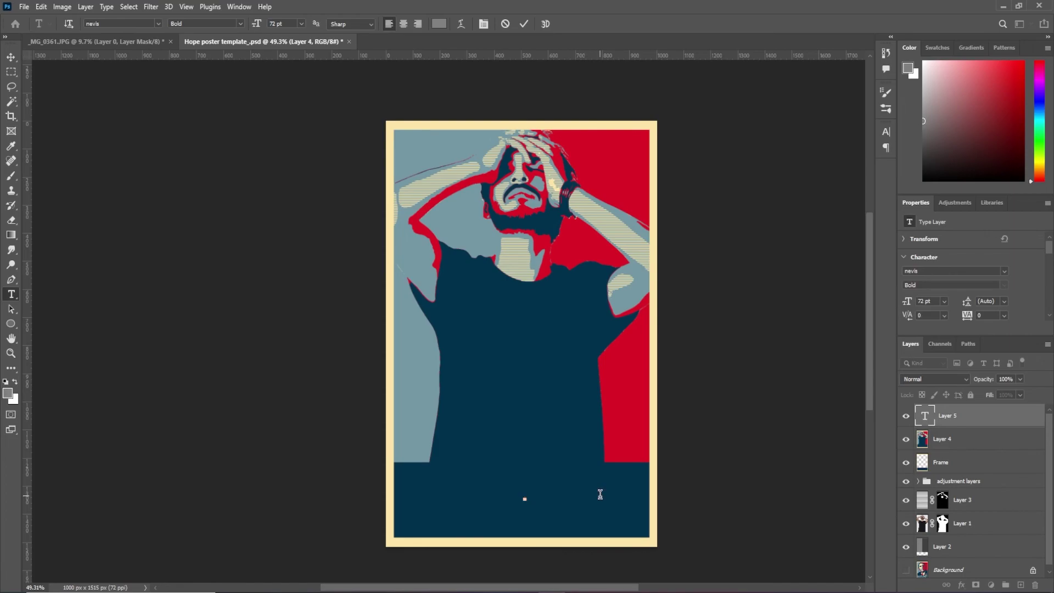
Type HOPE and colour it with the light blue-grey sampled from the poster
{"action": "type", "text": "HOPE"}
{"action": "key", "text": "ctrl+Return"}
{"action": "left_click", "coordinate": [8, 393]}
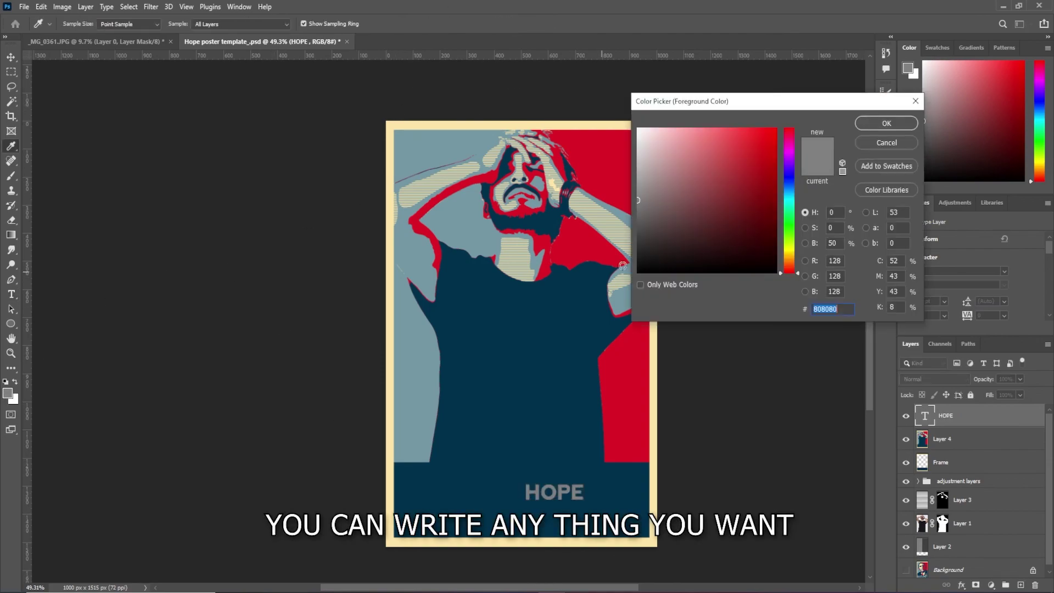
{"action": "left_click", "coordinate": [410, 390]}
{"action": "key", "text": "Return"}
{"action": "key", "text": "t"}
{"action": "double_click", "coordinate": [554, 492]}
{"action": "left_click", "coordinate": [439, 24]}
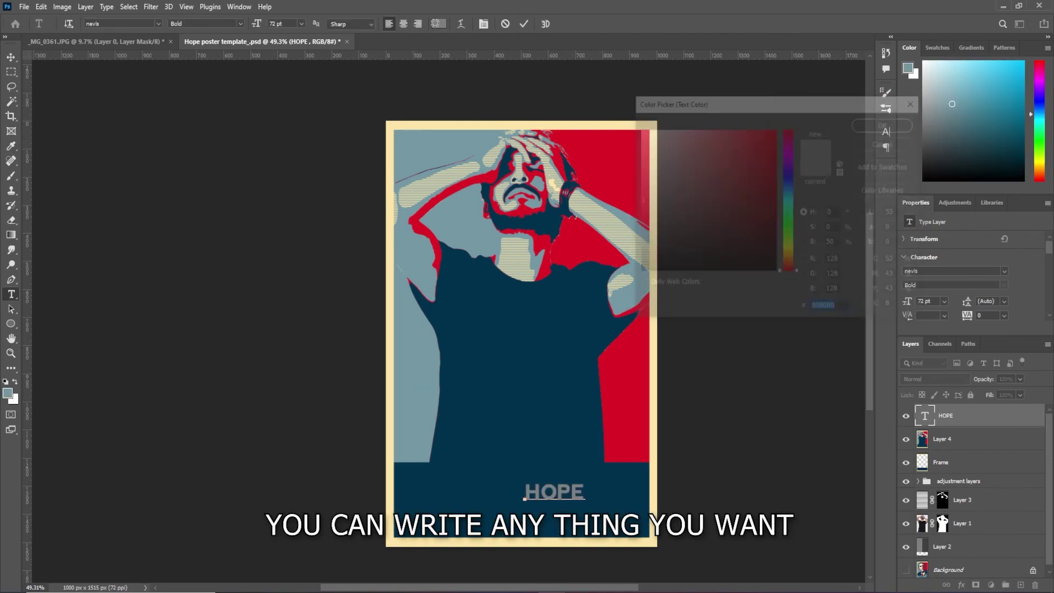
{"action": "key", "text": "Return"}
{"action": "left_click", "coordinate": [886, 132]}
{"action": "key", "text": "ctrl+Return"}
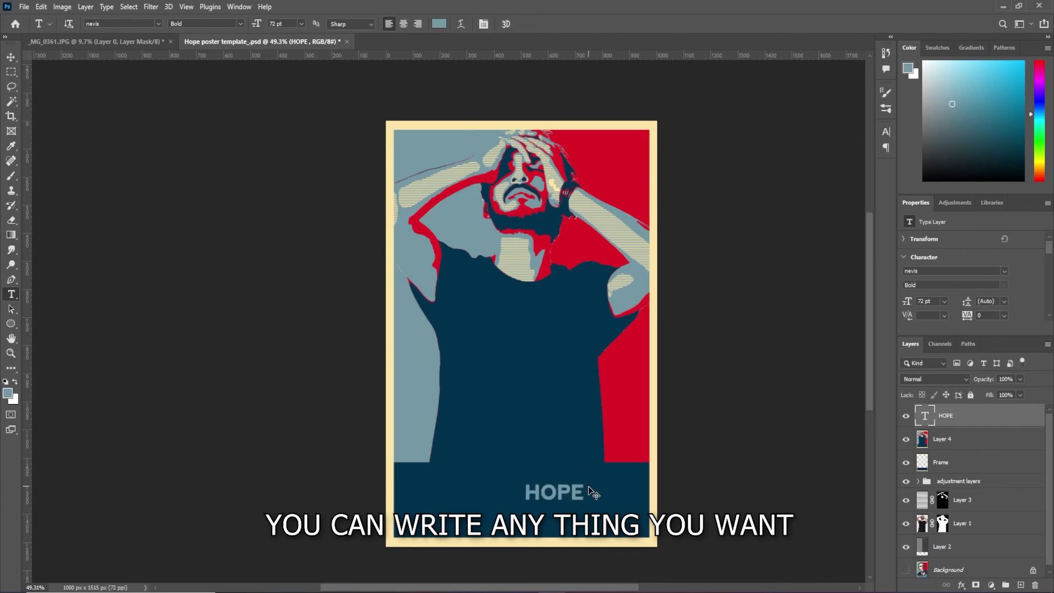
Enlarge the text across the navy band, change HOPE to DOPE, and widen it to 313.5 pt
{"action": "key", "text": "ctrl+t"}
{"action": "mouse_move", "coordinate": [521, 479]}
{"action": "left_mouse_down"}
{"action": "mouse_move", "coordinate": [394, 427]}
{"action": "mouse_move", "coordinate": [598, 499]}
{"action": "left_mouse_up"}
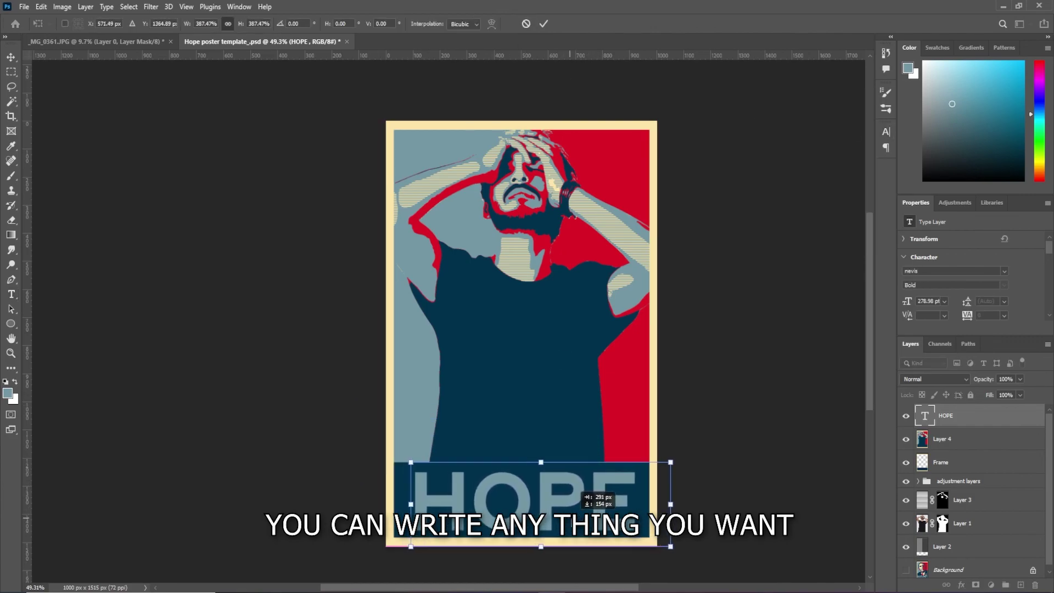
{"action": "left_click", "coordinate": [543, 24]}
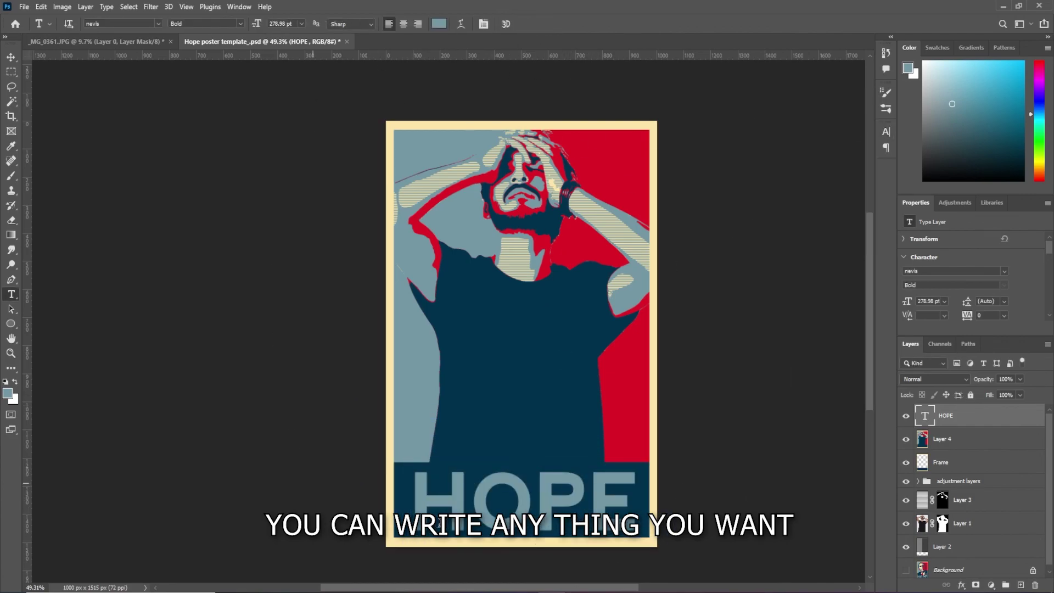
{"action": "left_click", "coordinate": [471, 494]}
{"action": "key", "text": "BackSpace"}
{"action": "type", "text": "D"}
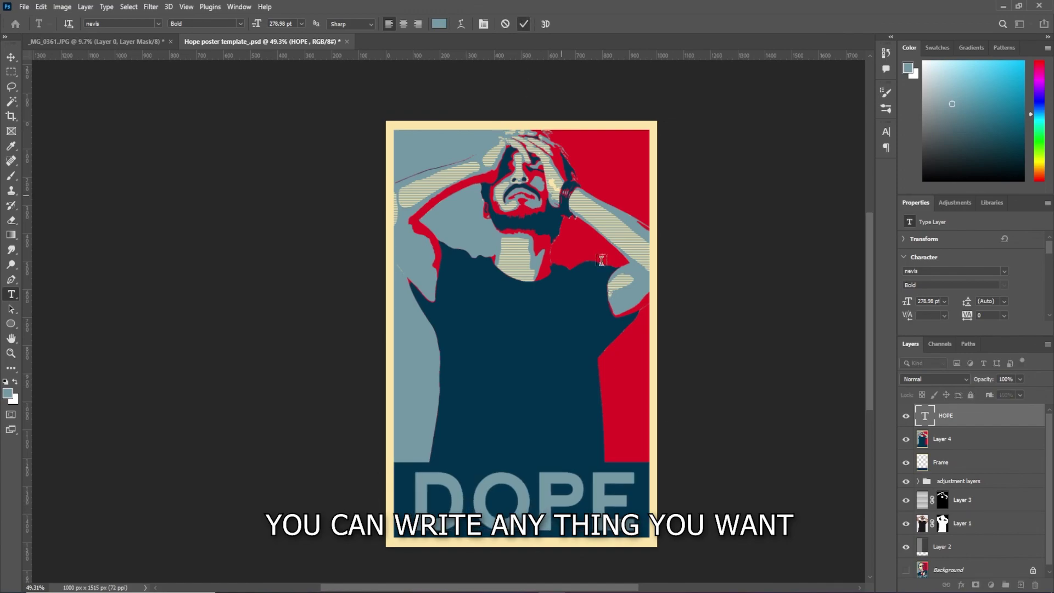
{"action": "left_click", "coordinate": [523, 24]}
{"action": "key", "text": "ctrl+t"}
{"action": "left_click_drag", "start_coordinate": [671, 504], "coordinate": [693, 510]}
{"action": "left_click", "coordinate": [544, 23]}
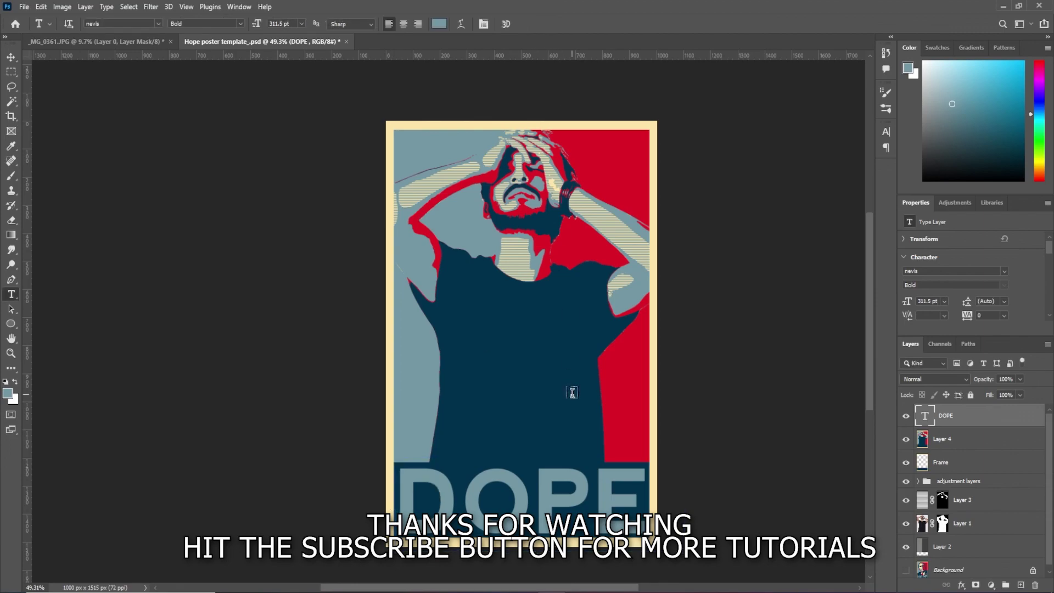